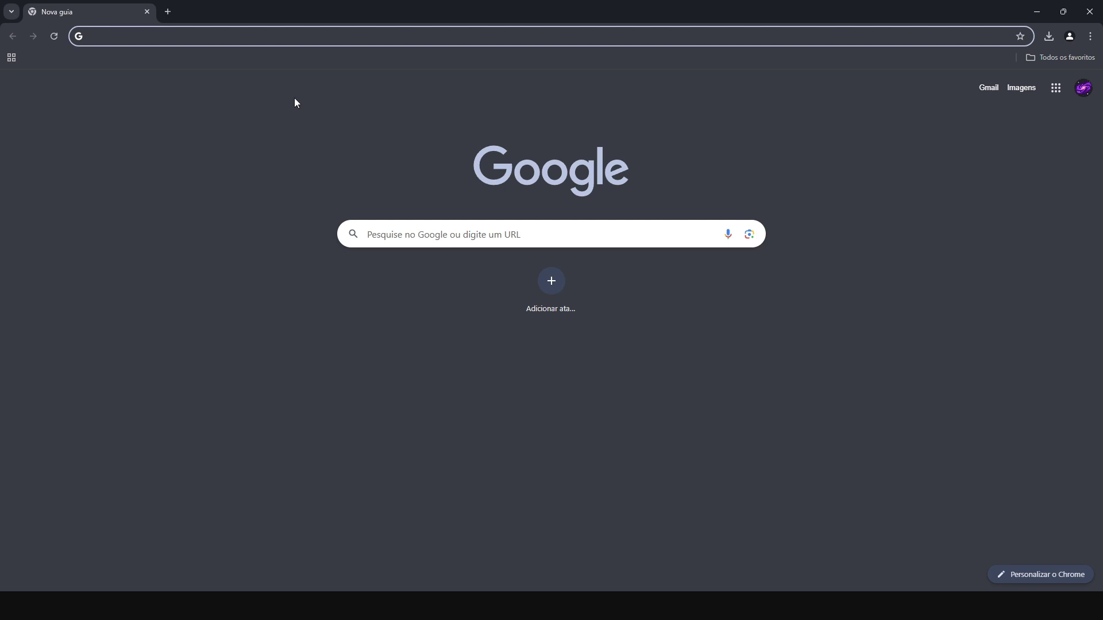
# Step: Search Google for "Apple logo svg" and download the Apple Logo SVG vector from SVG Repo
pyautogui.write('Apple logo svg')
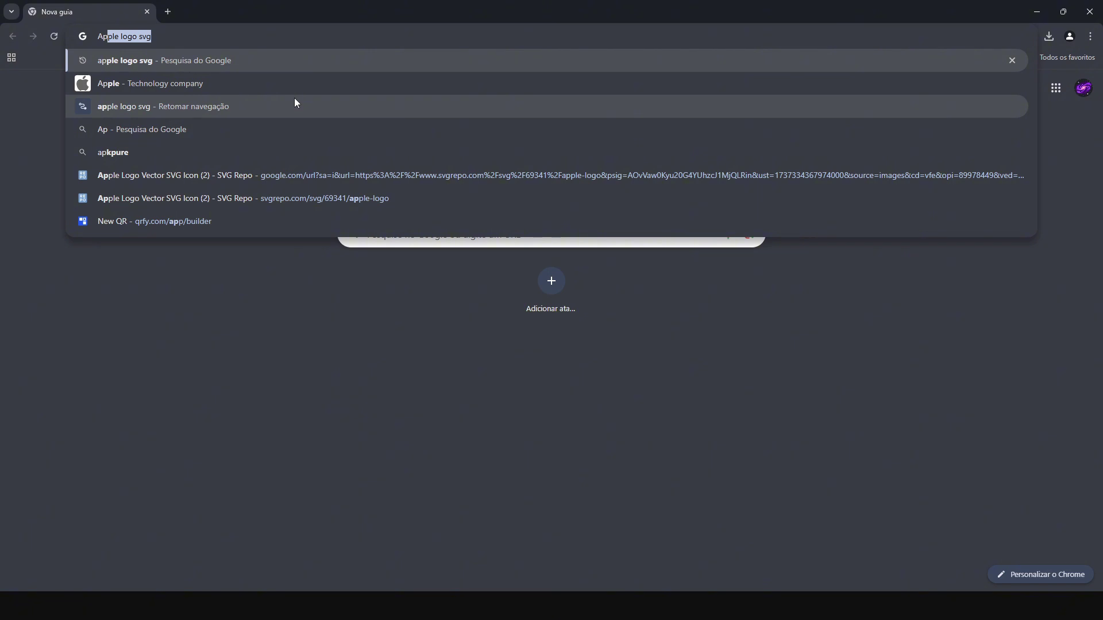
pyautogui.press('Right')
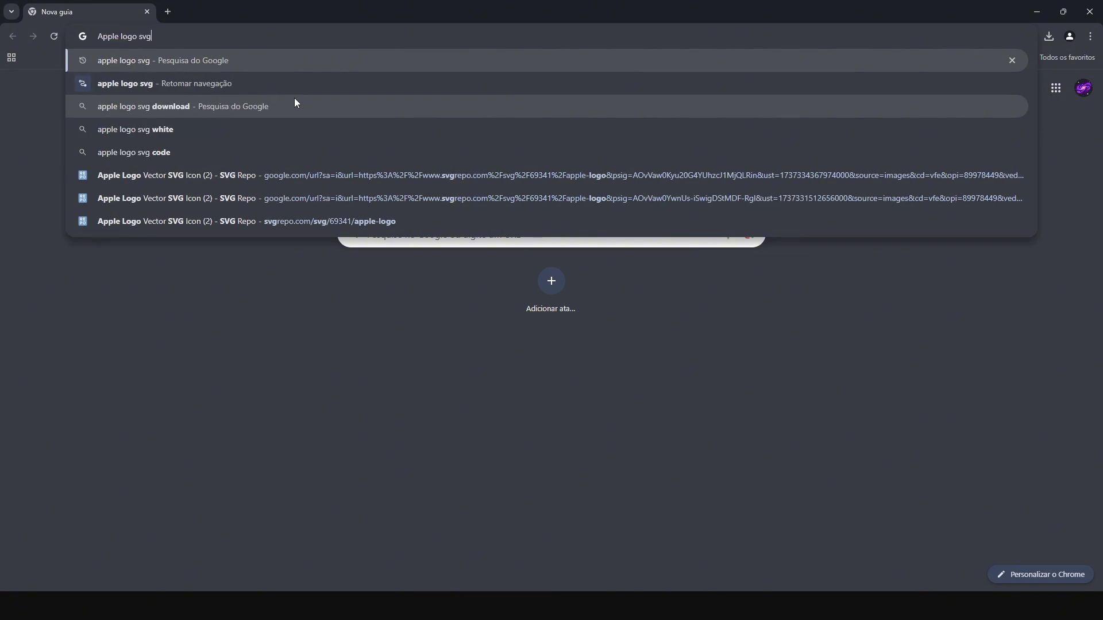
pyautogui.press('Return')
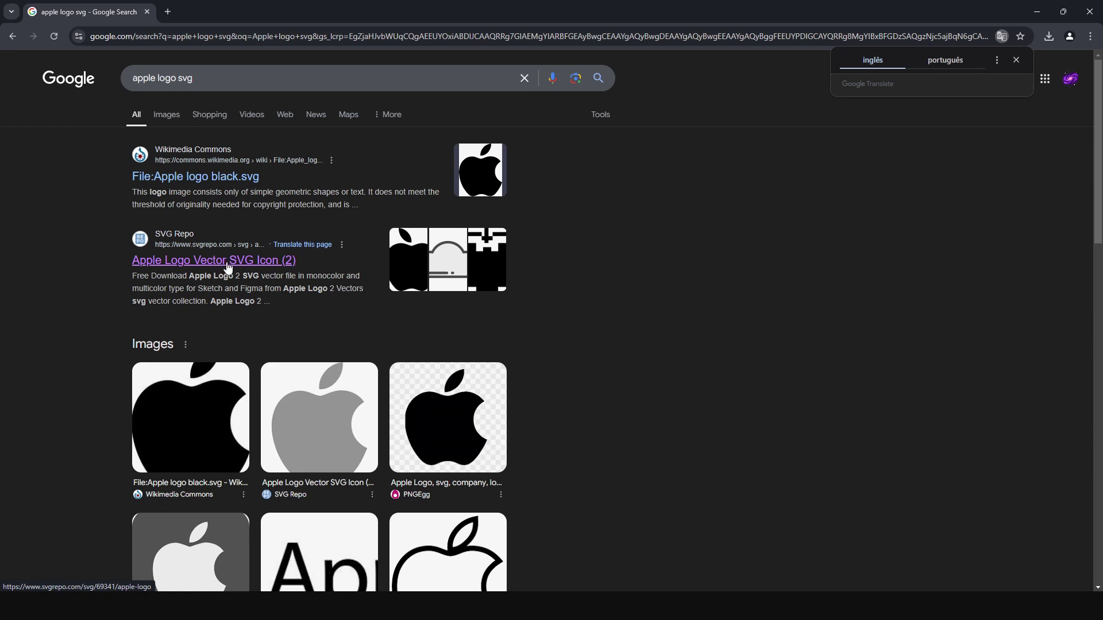
pyautogui.click(235, 268)
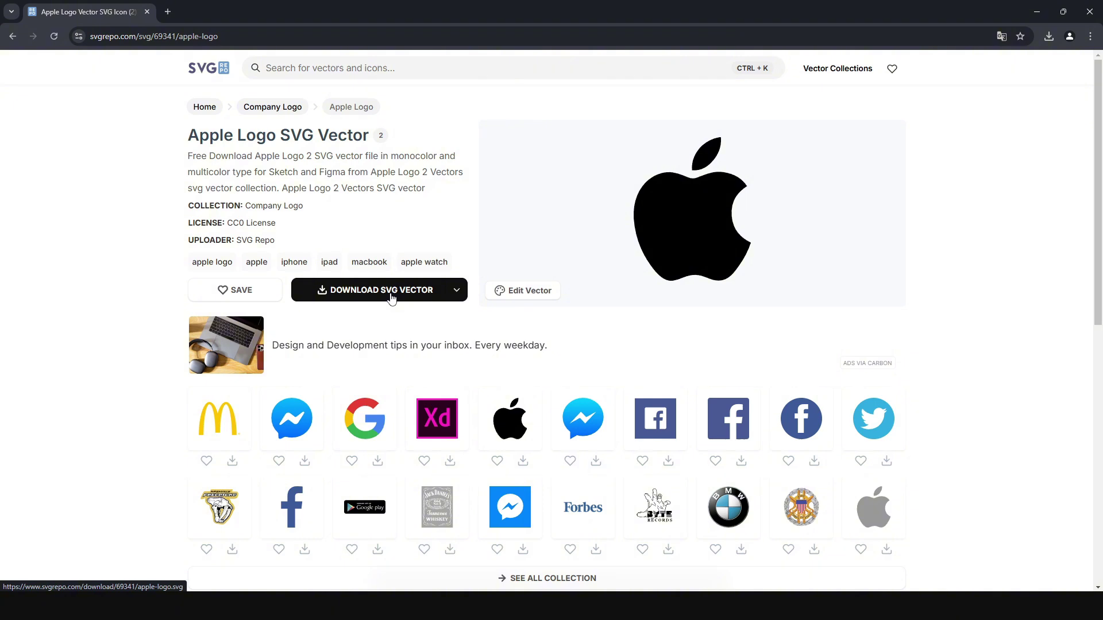
pyautogui.click(390, 297)
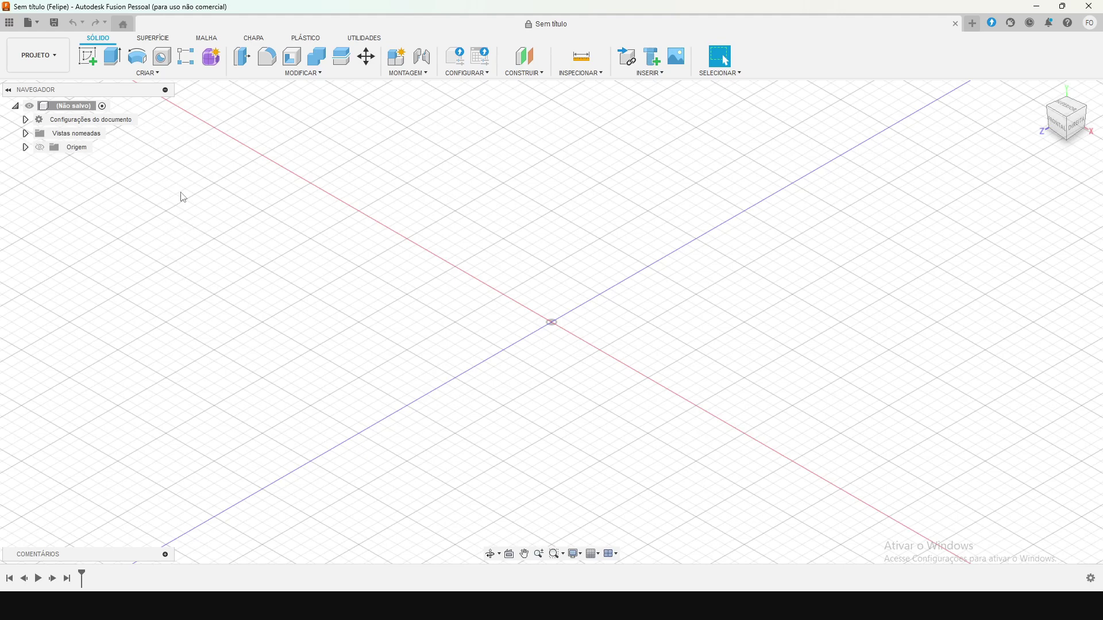
# Step: In Autodesk Fusion, sketch a 200 by 200 mm square on the front plane, extending right and down from the origin, and finish the sketch
pyautogui.click(93, 64)
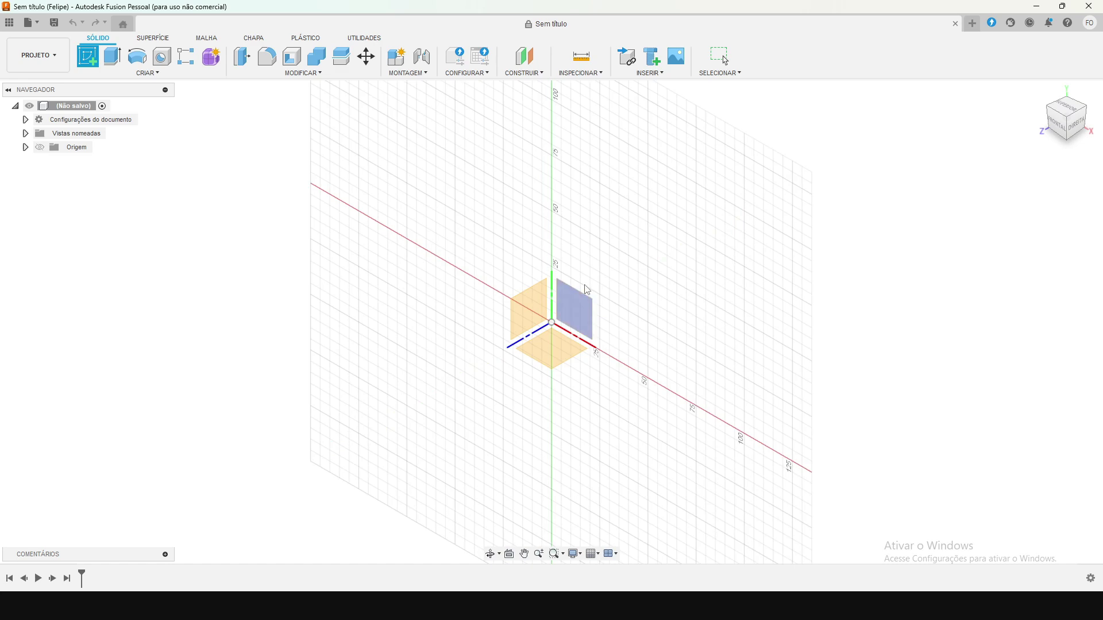
pyautogui.click(584, 314)
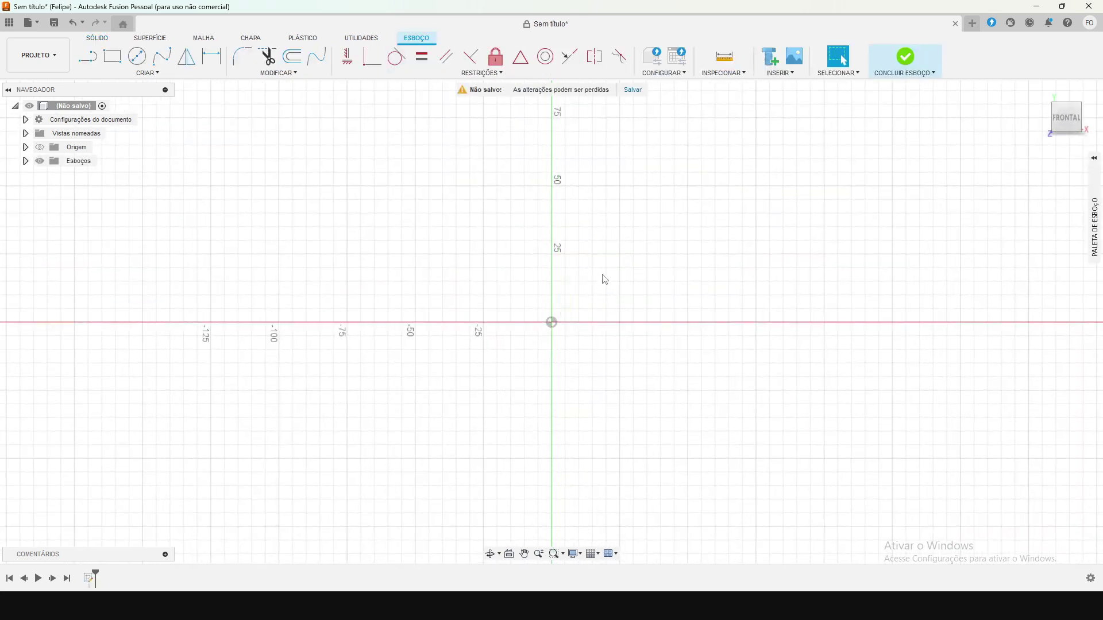
pyautogui.click(113, 57)
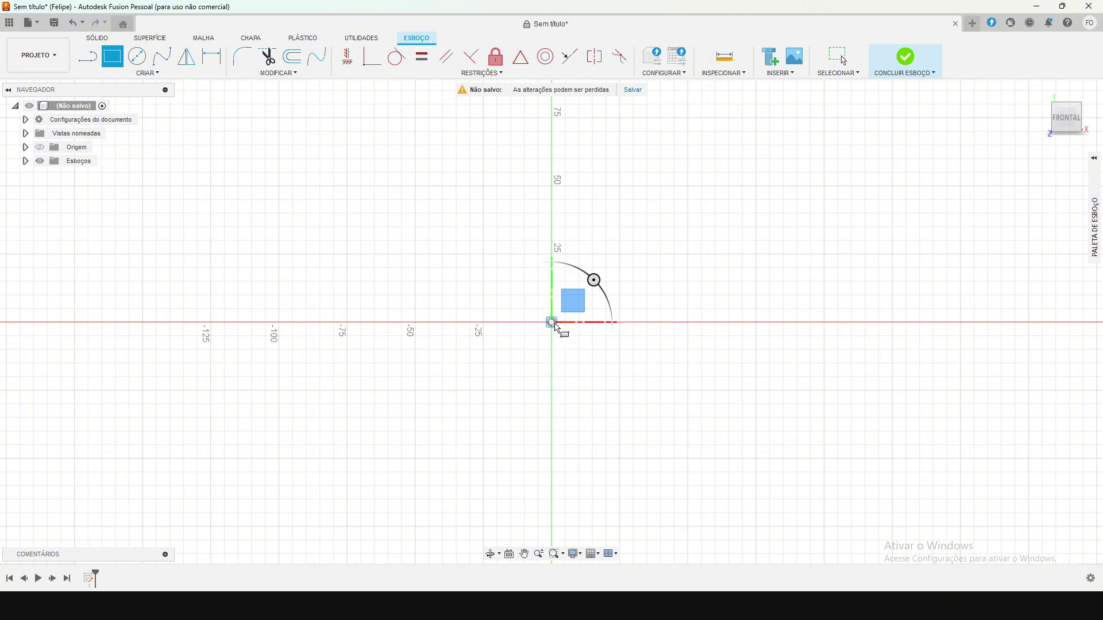
pyautogui.click(552, 323)
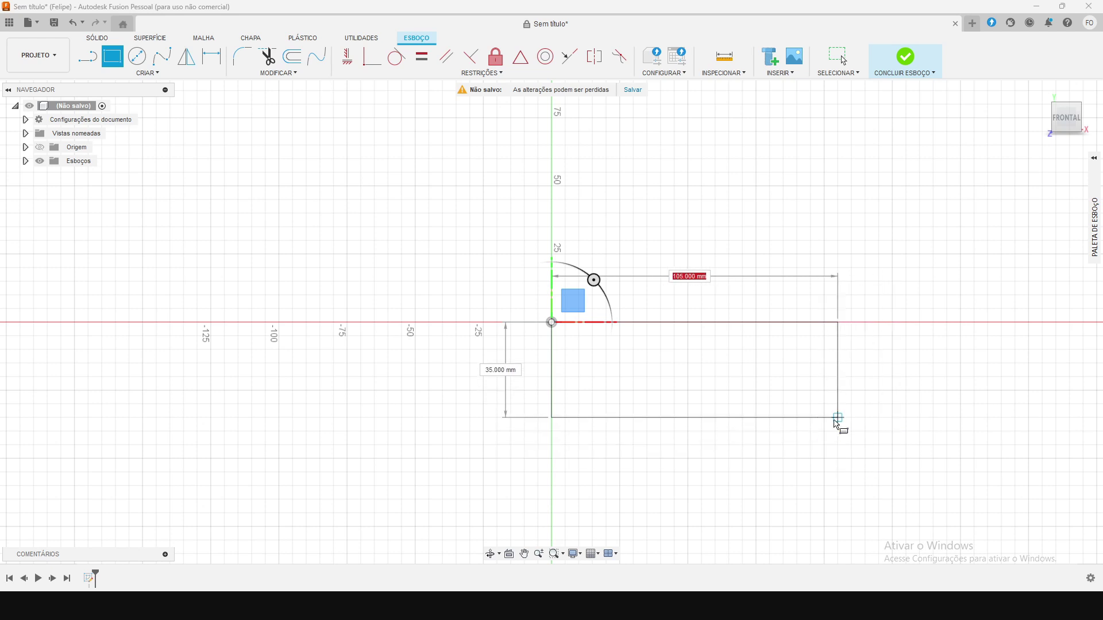
pyautogui.write('200')
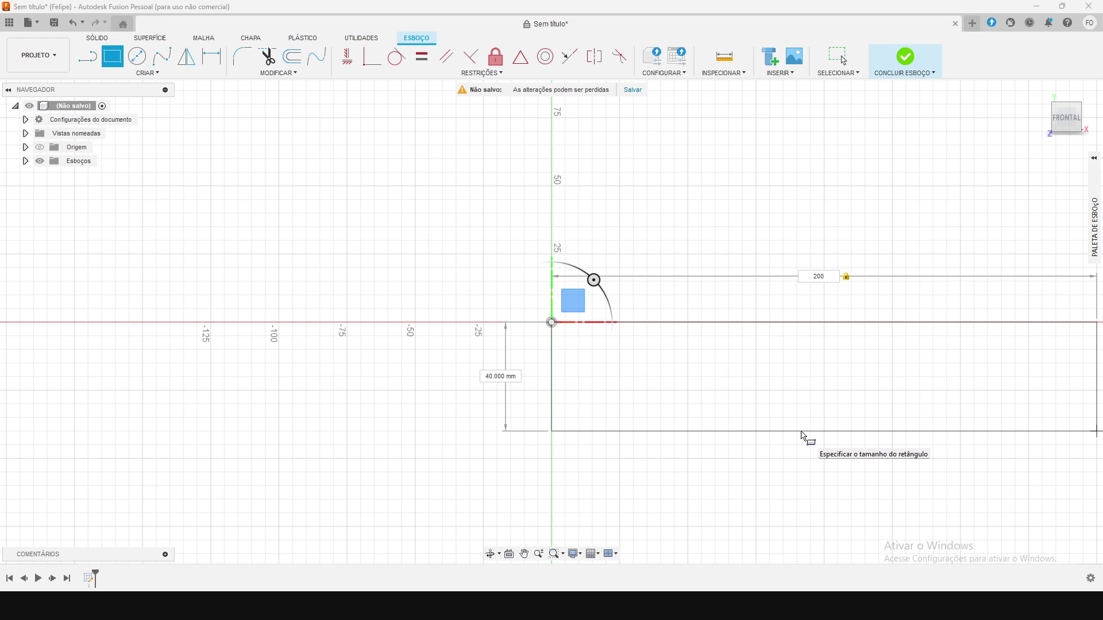
pyautogui.press('Tab')
pyautogui.write('20')
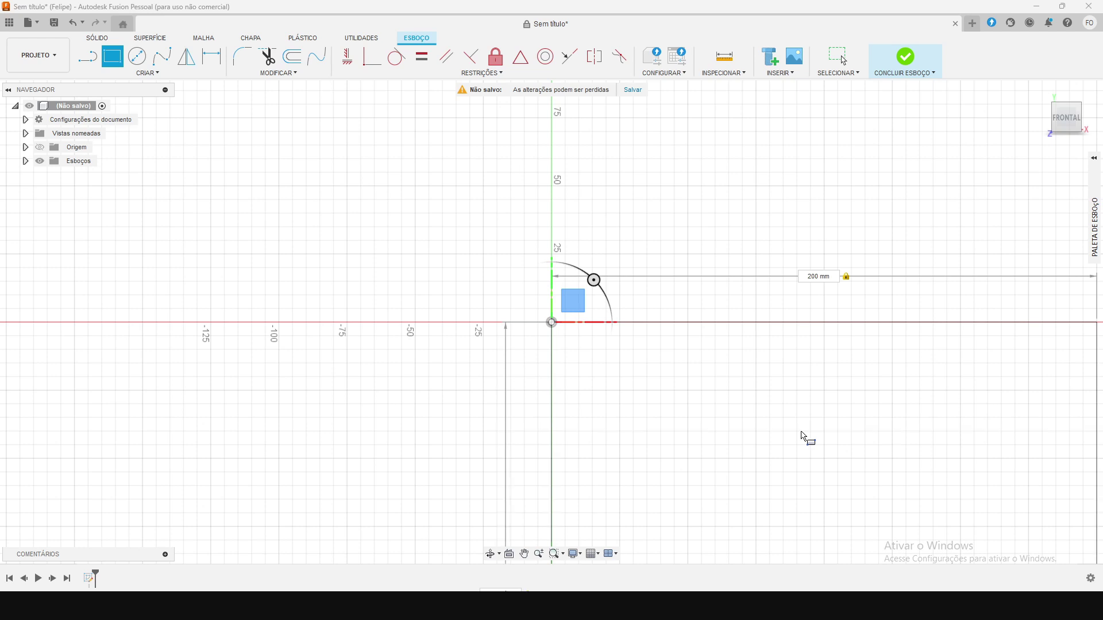
pyautogui.press('Return')
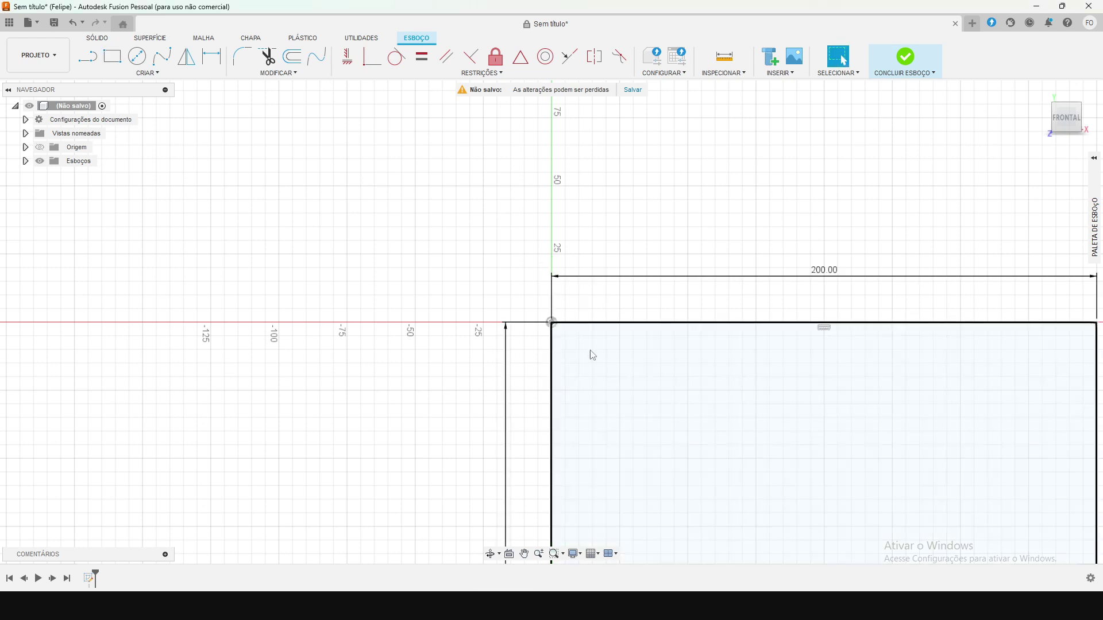
pyautogui.scroll(1, 470, 221)
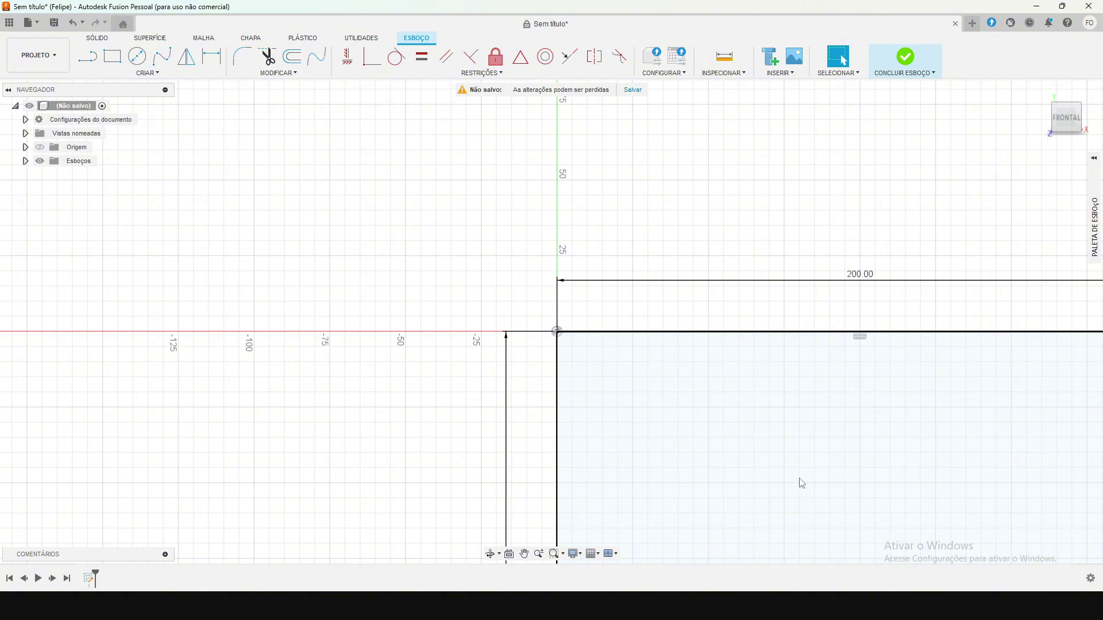
pyautogui.press('F6')
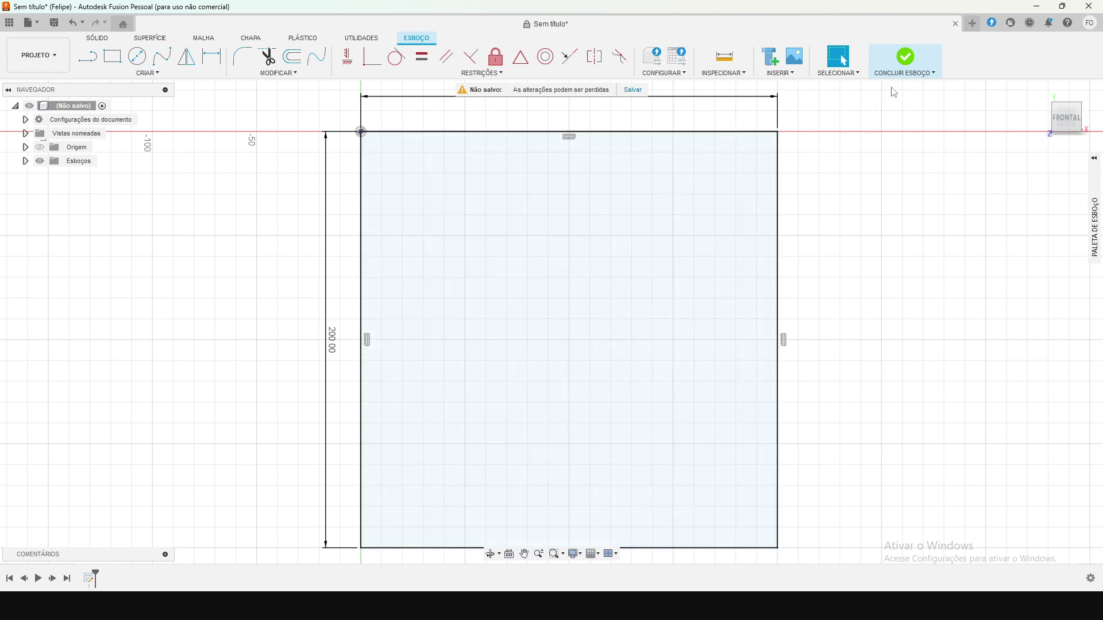
pyautogui.click(916, 62)
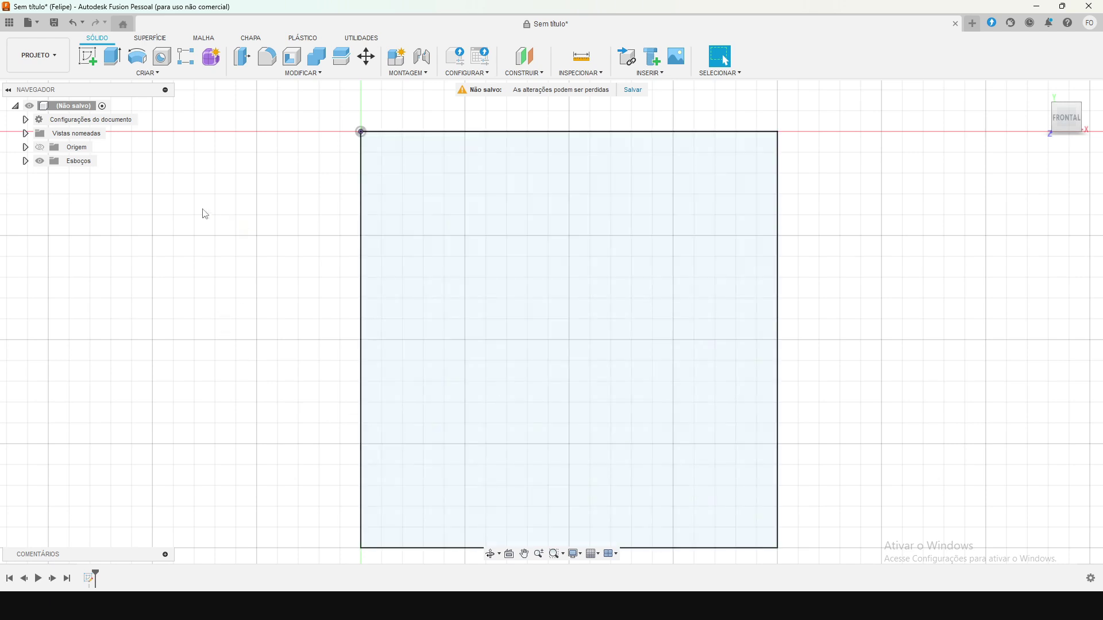
# Step: List the design's sketches and highlight the square's sketch to check it, leaving it deselected
pyautogui.moveTo(1068, 127)
pyautogui.click(26, 162)
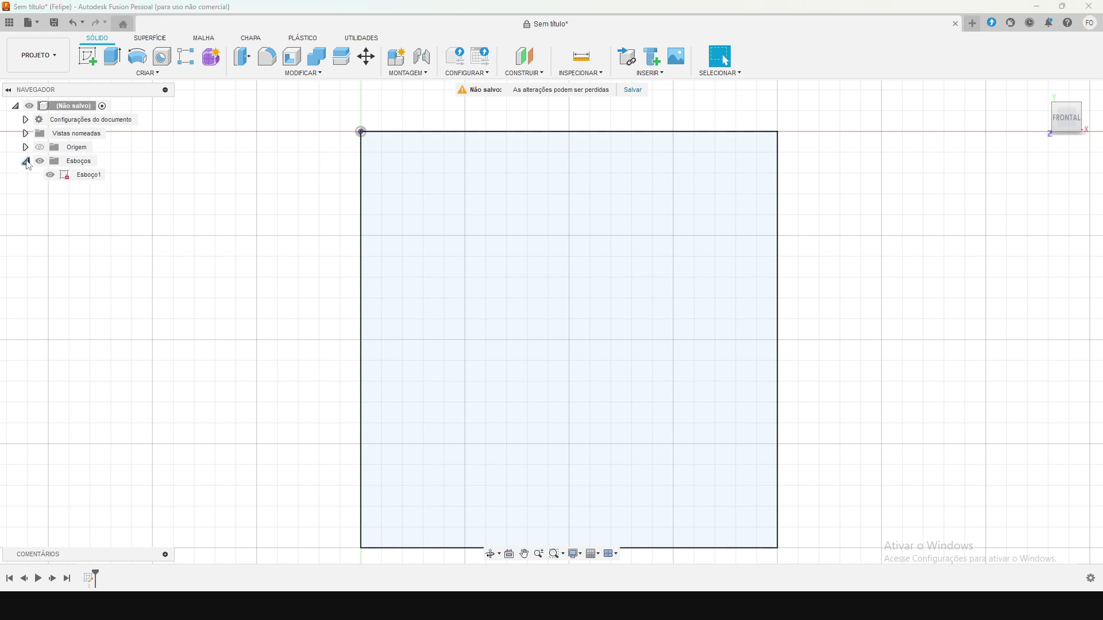
pyautogui.click(86, 175)
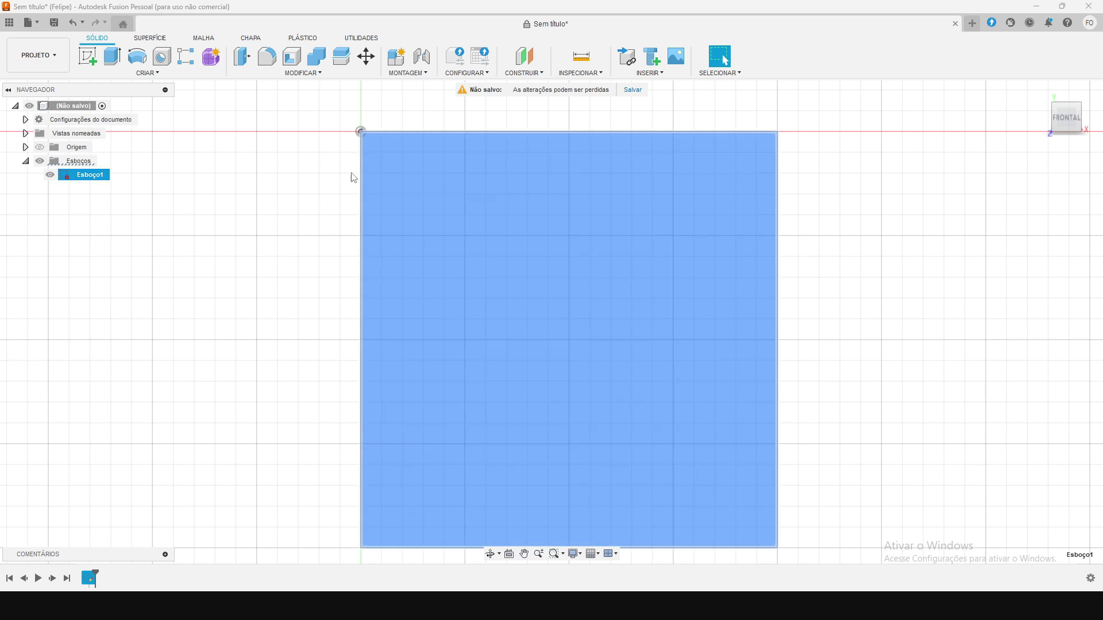
pyautogui.click(931, 307)
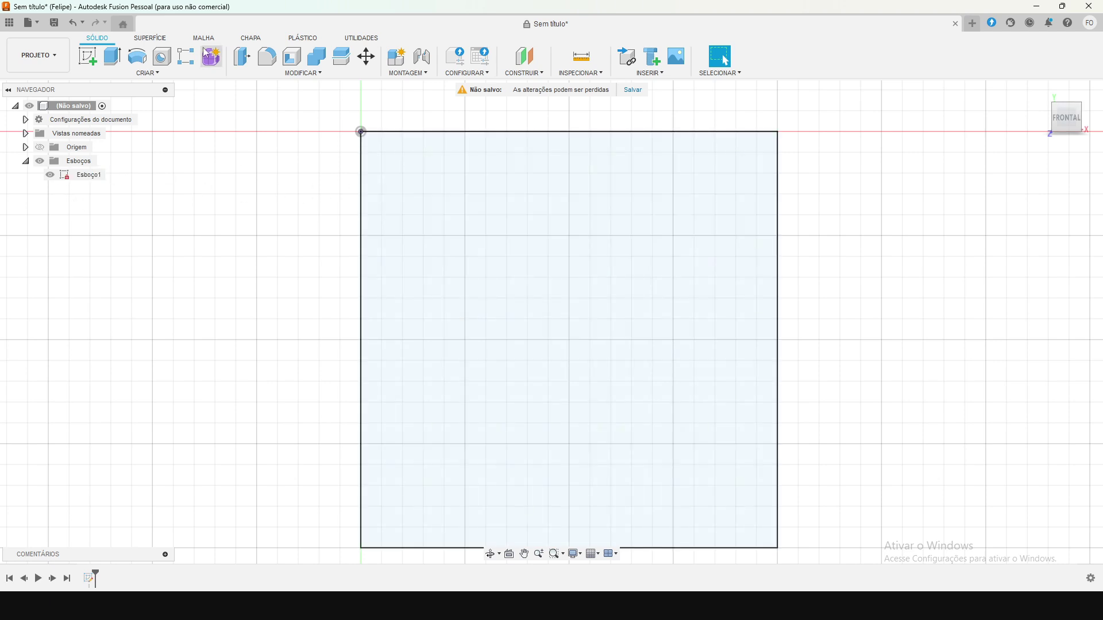
# Step: Start a second sketch on the front plane and insert the SVG file apple-logo-svgrepo-com from the Downloads folder
pyautogui.click(90, 60)
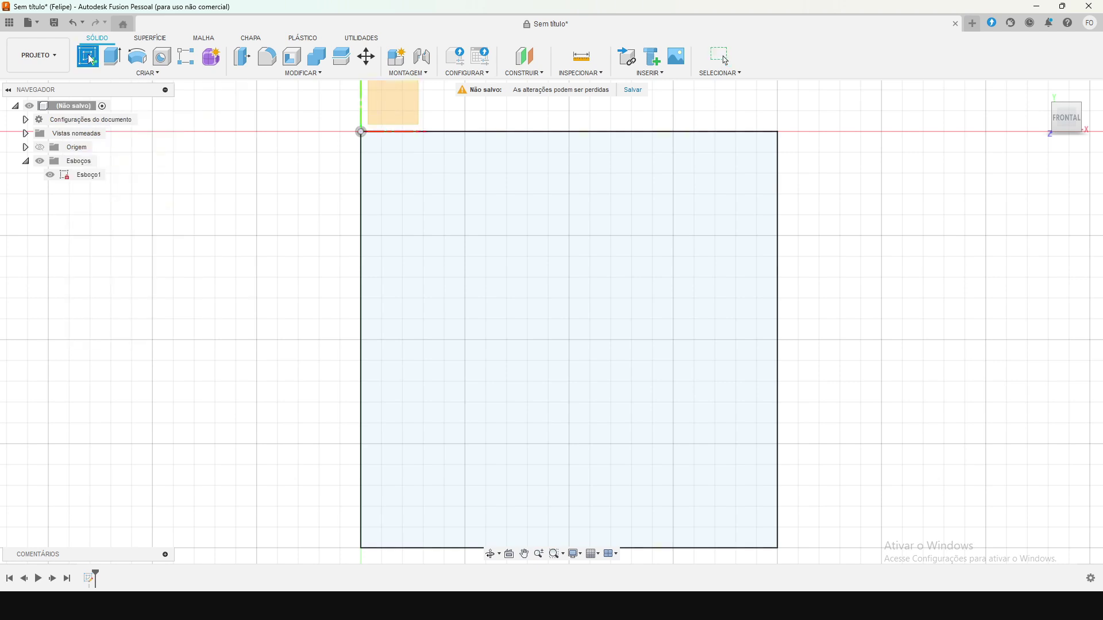
pyautogui.click(385, 103)
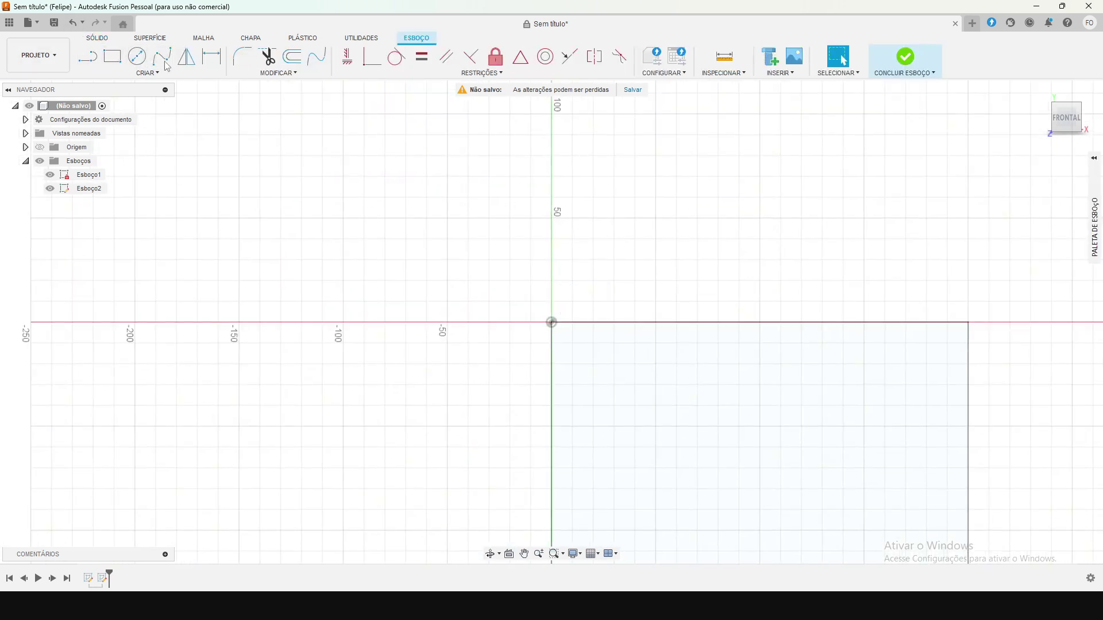
pyautogui.click(782, 73)
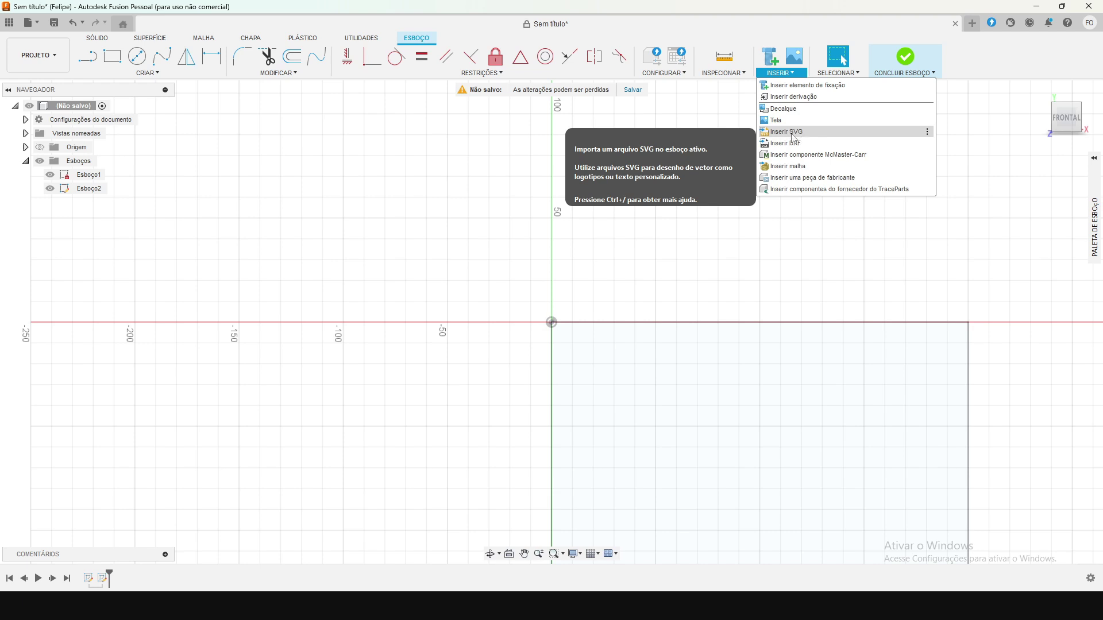
pyautogui.click(792, 137)
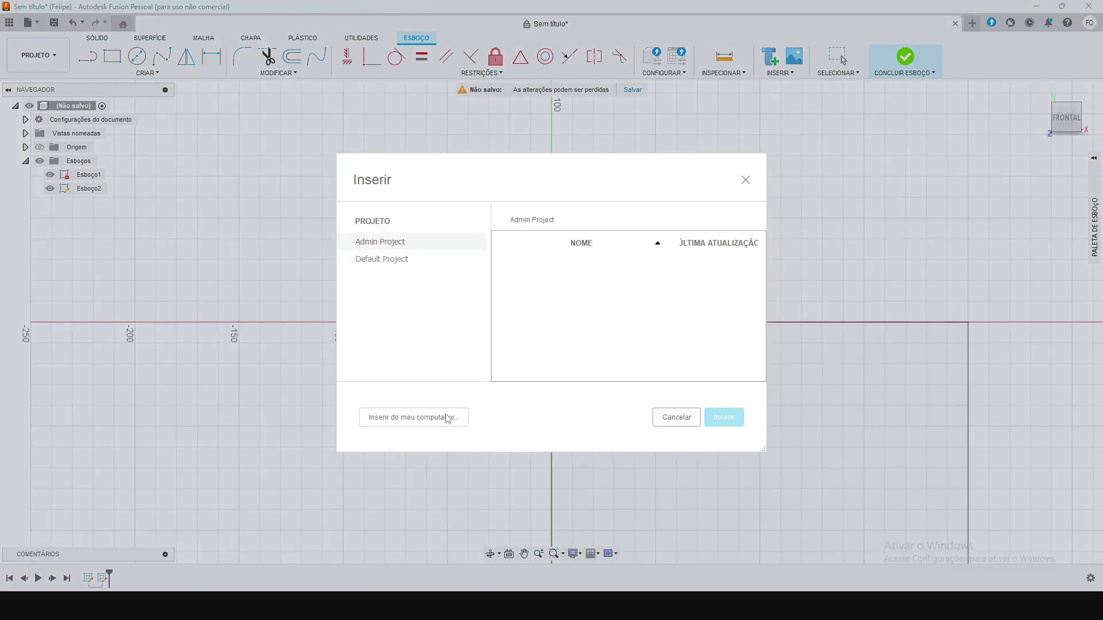
pyautogui.click(374, 423)
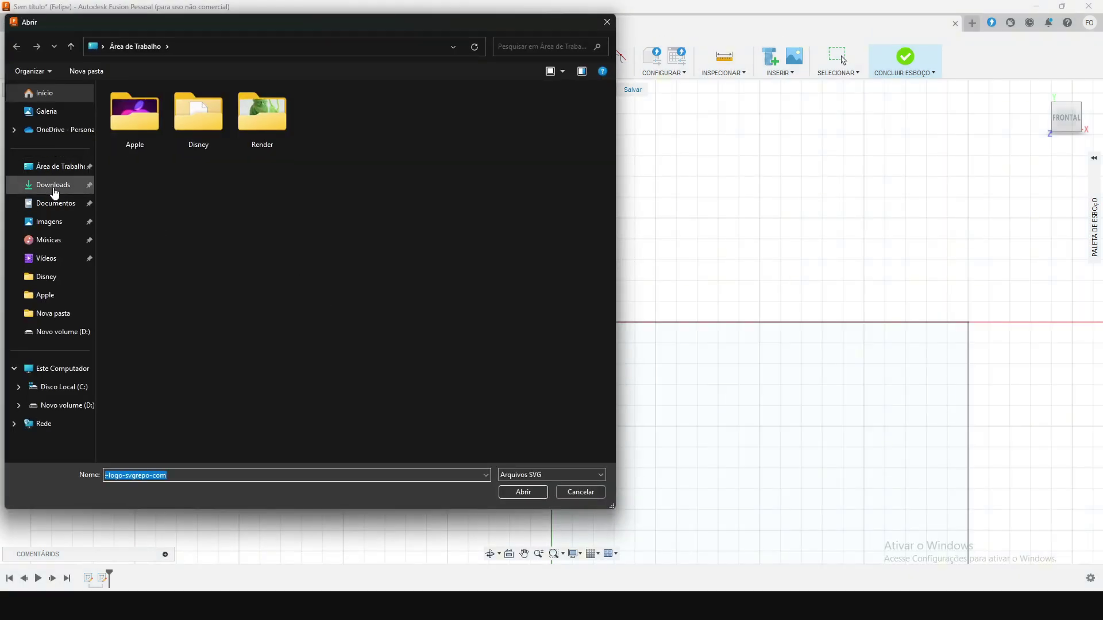
pyautogui.click(54, 190)
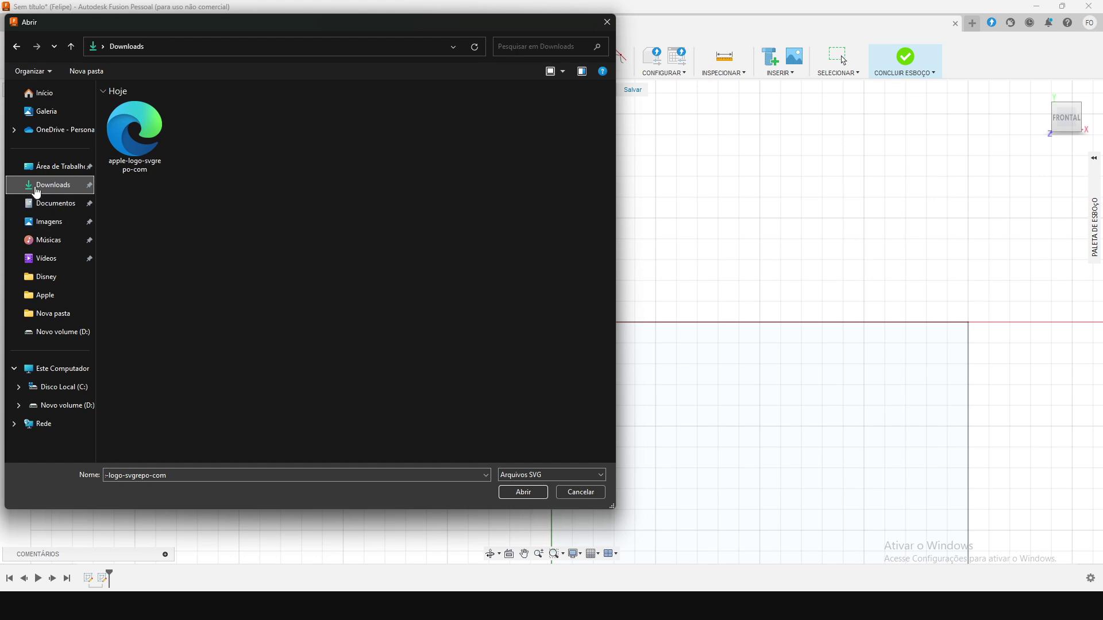
pyautogui.click(146, 146)
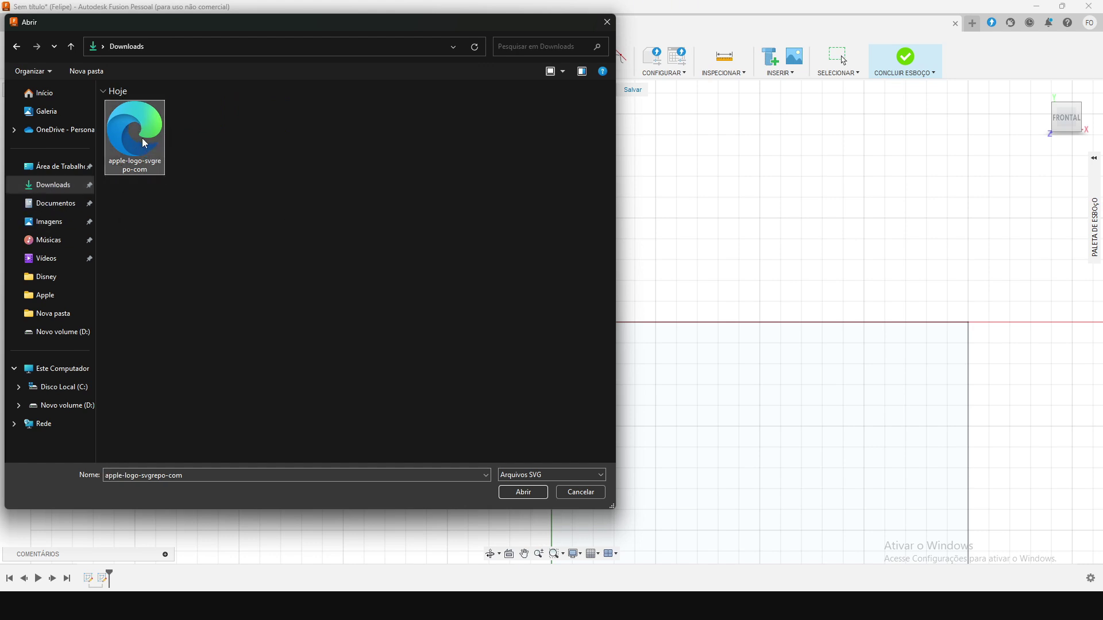
pyautogui.click(519, 494)
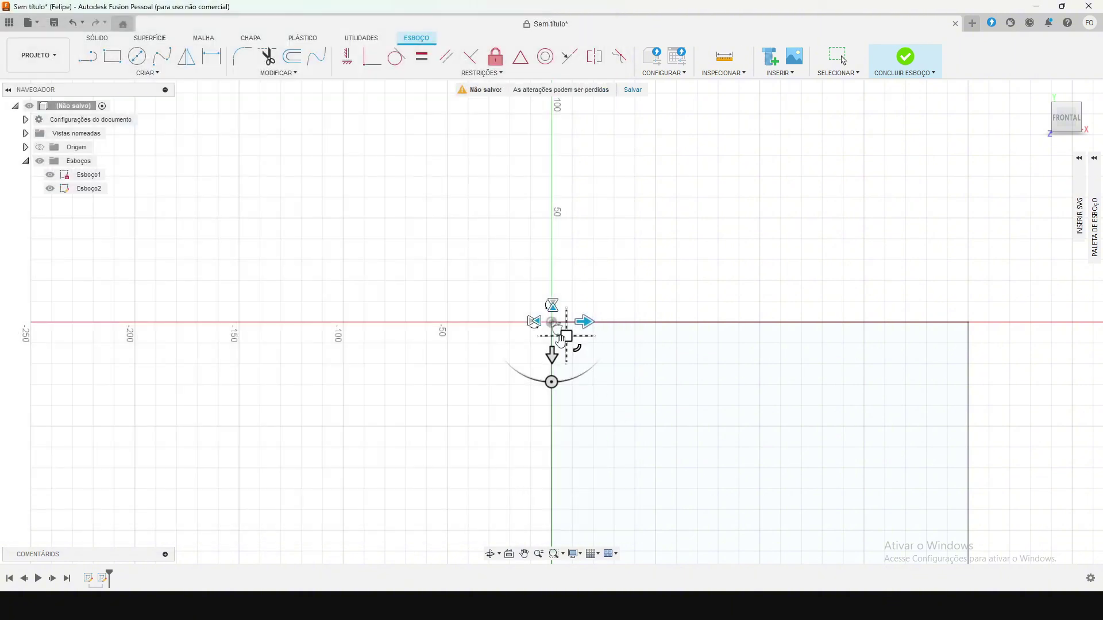
# Step: Scale the inserted logo up to the full height of the 200 mm square, shift it slightly left, and finish the sketch
pyautogui.scroll(5, 560, 328)
pyautogui.scroll(-5, 395, 211)
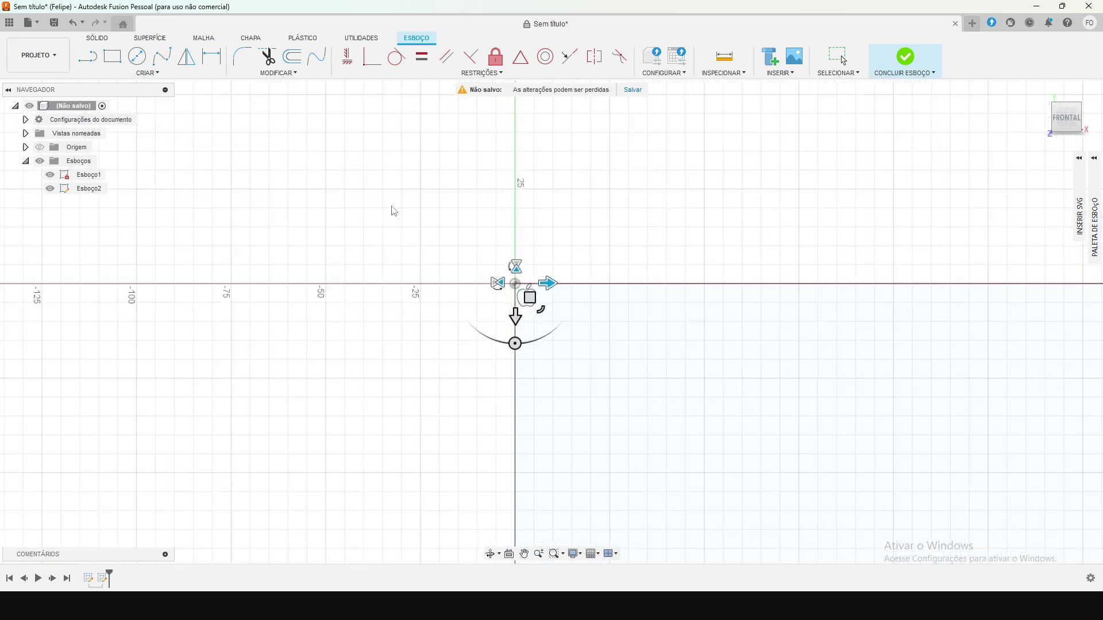
pyautogui.scroll(3, 500, 303)
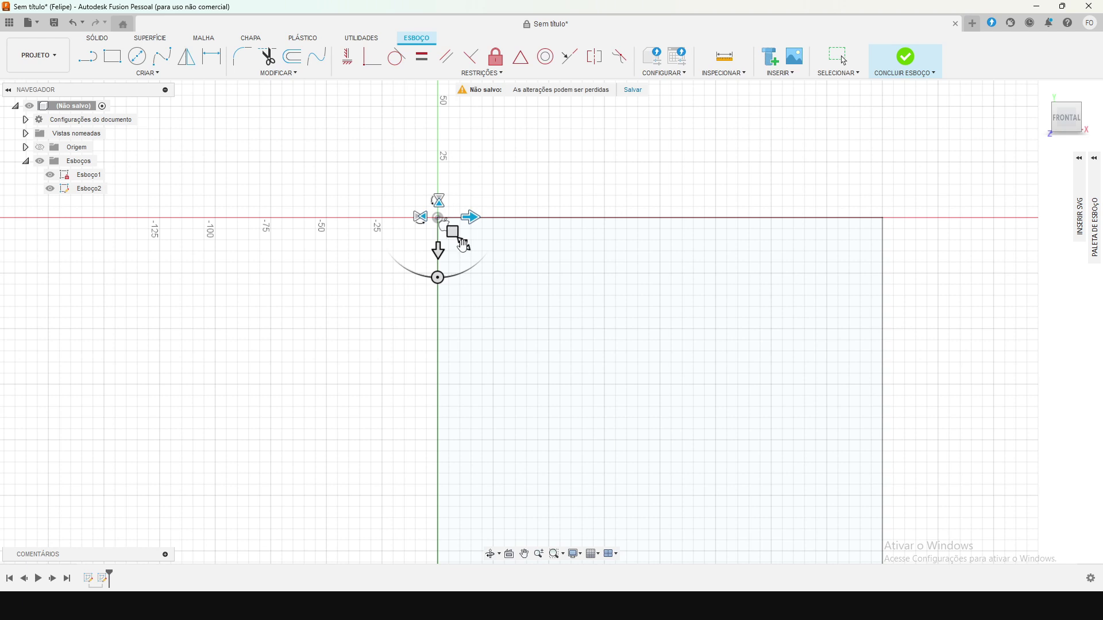
pyautogui.moveTo(466, 245); pyautogui.dragTo(465, 245)
pyautogui.moveTo(419, 205); pyautogui.dragTo(658, 434)
pyautogui.scroll(1, 407, 111)
pyautogui.scroll(-4, 440, 181)
pyautogui.scroll(2, 529, 308)
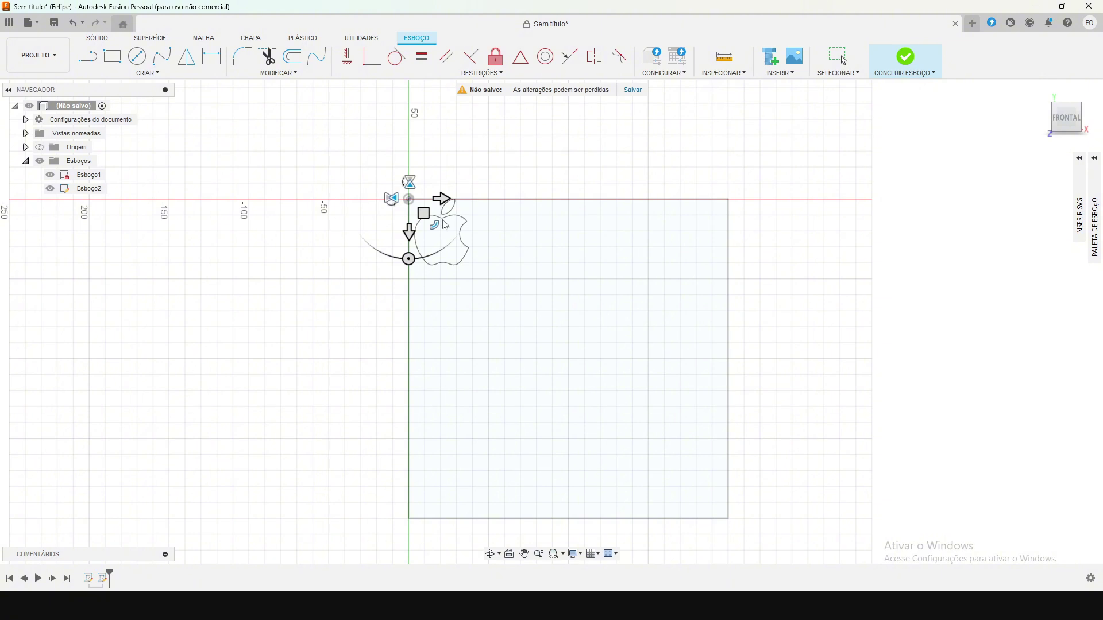
pyautogui.moveTo(435, 228); pyautogui.dragTo(615, 419)
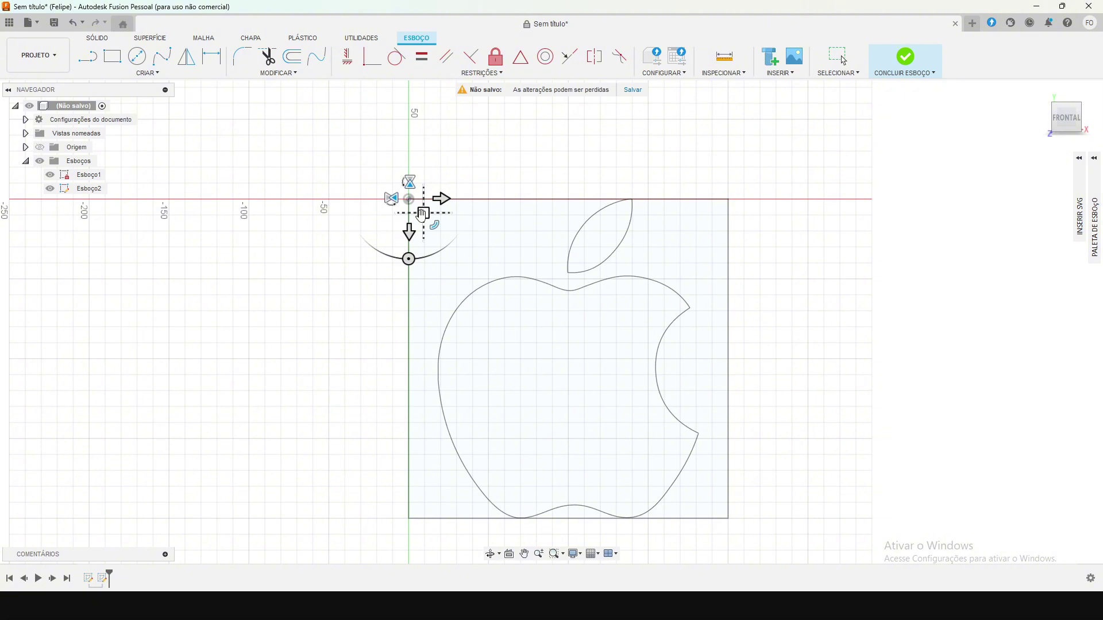
pyautogui.moveTo(424, 215)
pyautogui.mouseDown()
pyautogui.moveTo(414, 233)
pyautogui.moveTo(431, 185)
pyautogui.moveTo(413, 218)
pyautogui.mouseUp()
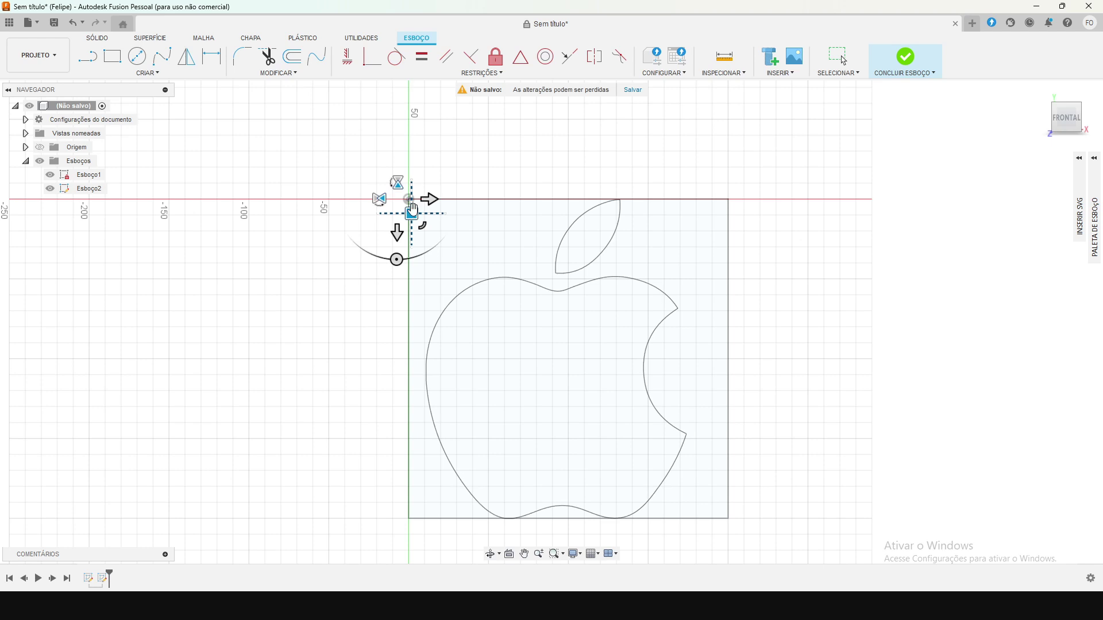
pyautogui.click(902, 61)
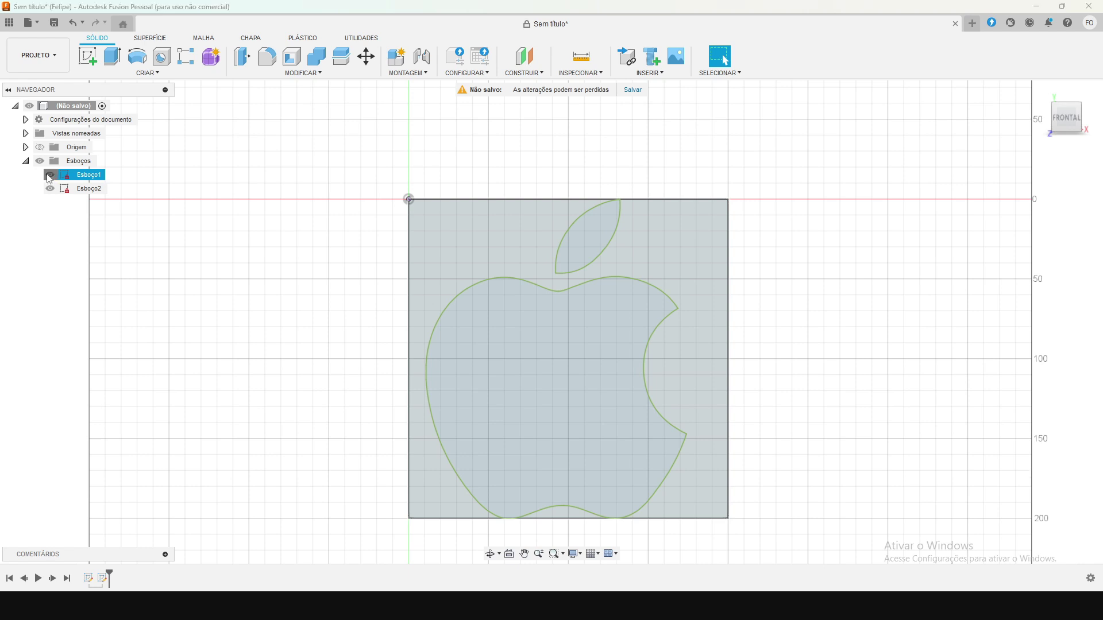
# Step: Hide the square's sketch Esboço1 and select the logo sketch Esboço2
pyautogui.click(49, 175)
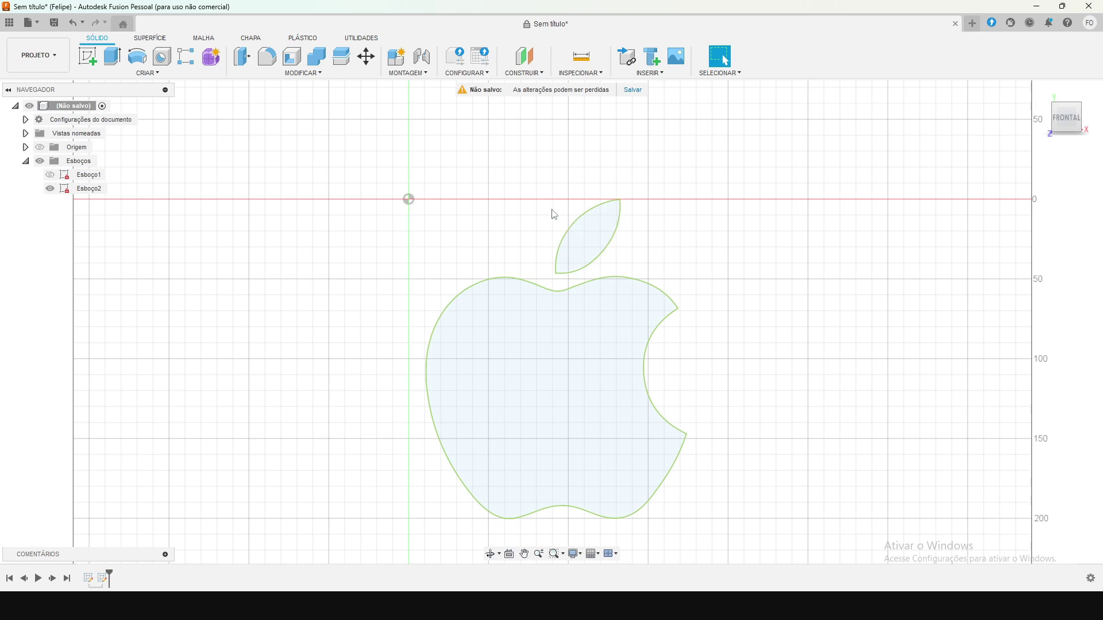
pyautogui.scroll(3, 557, 500)
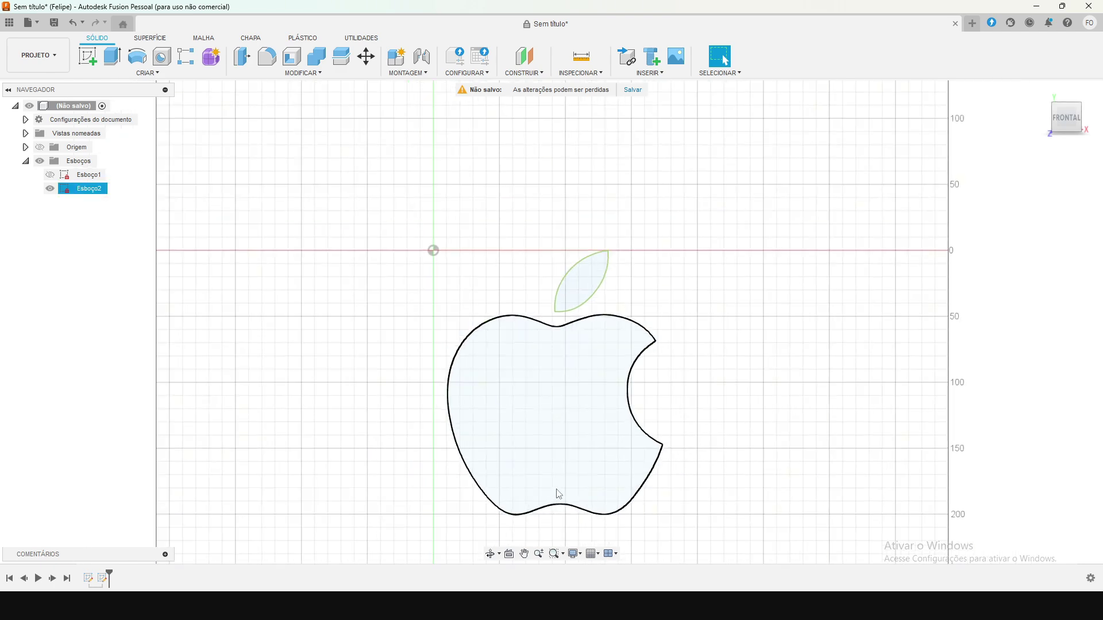
pyautogui.click(73, 193)
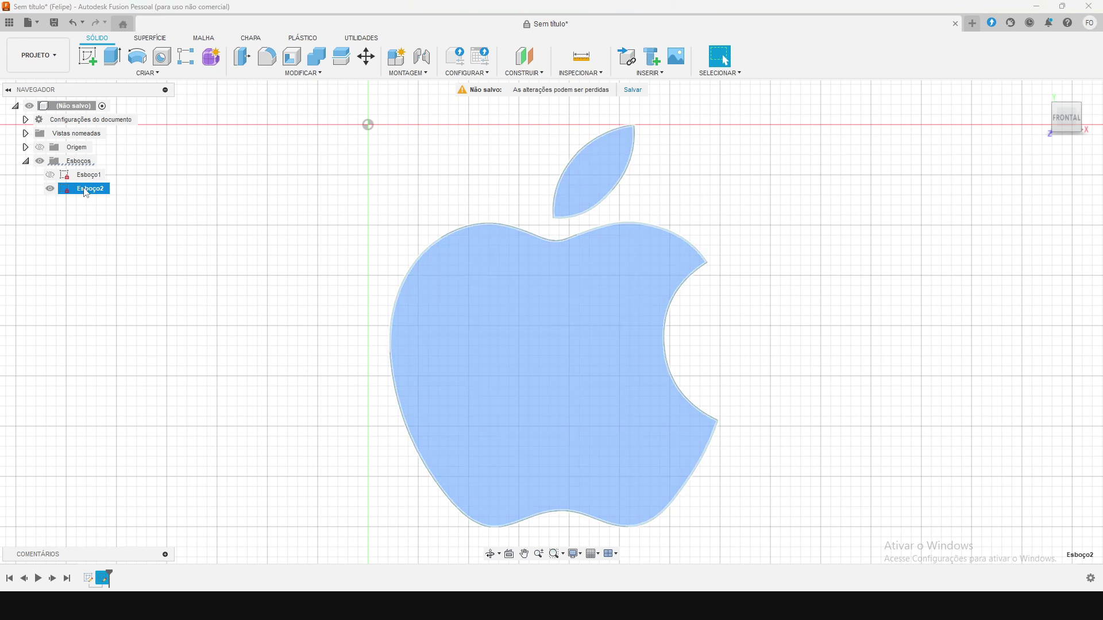
# Step: Open the logo sketch Esboço2 for editing and offset both the apple body and leaf outlines 1 mm inward
pyautogui.rightClick(86, 192)
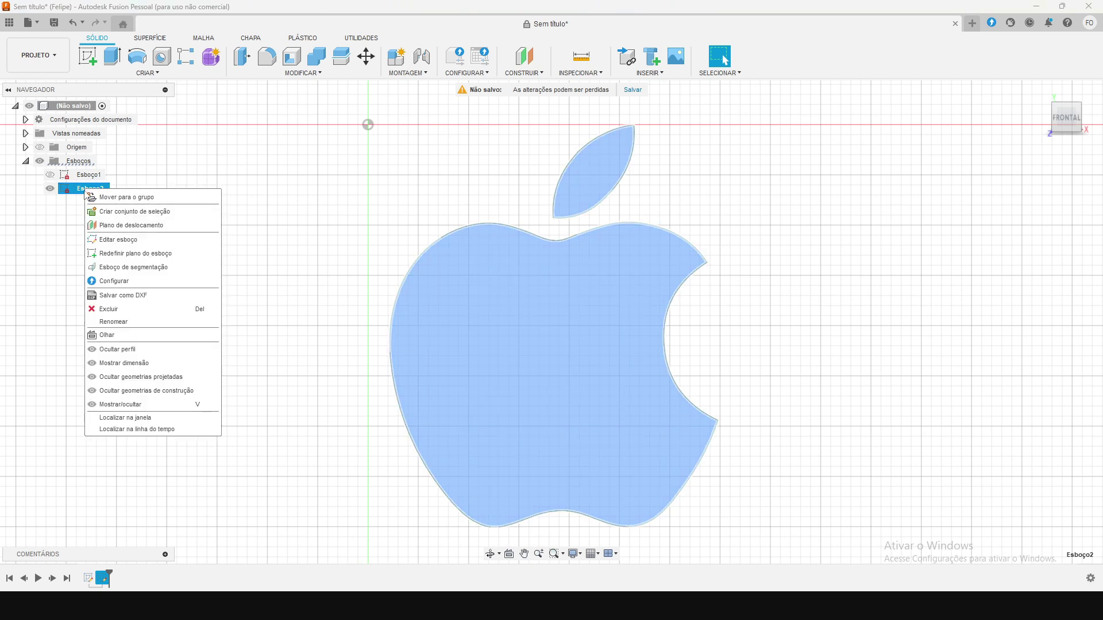
pyautogui.click(105, 249)
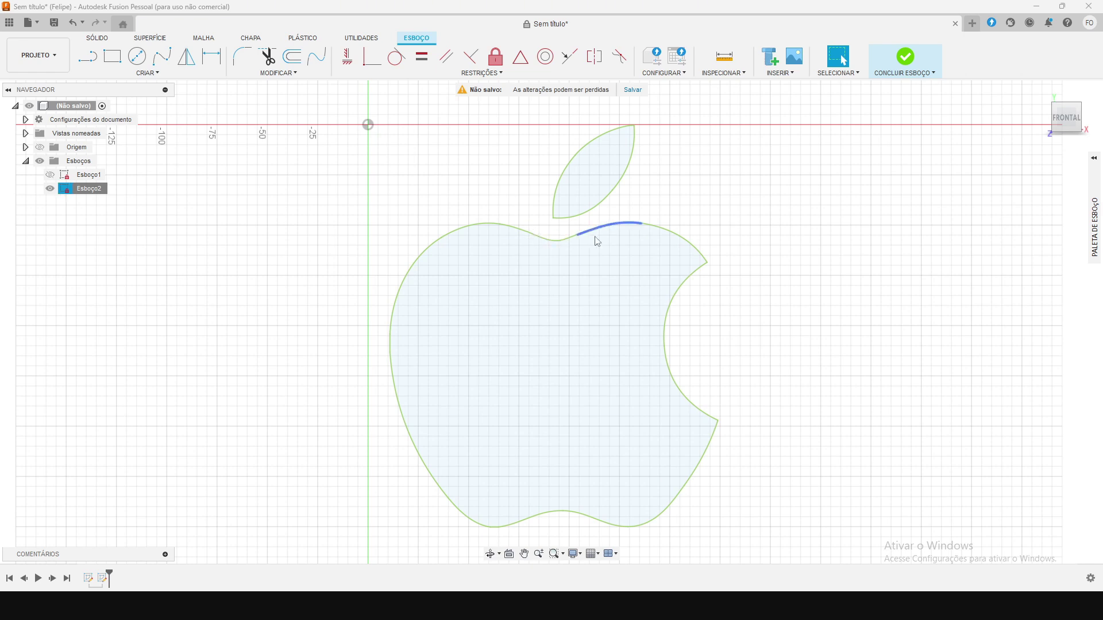
pyautogui.click(611, 230)
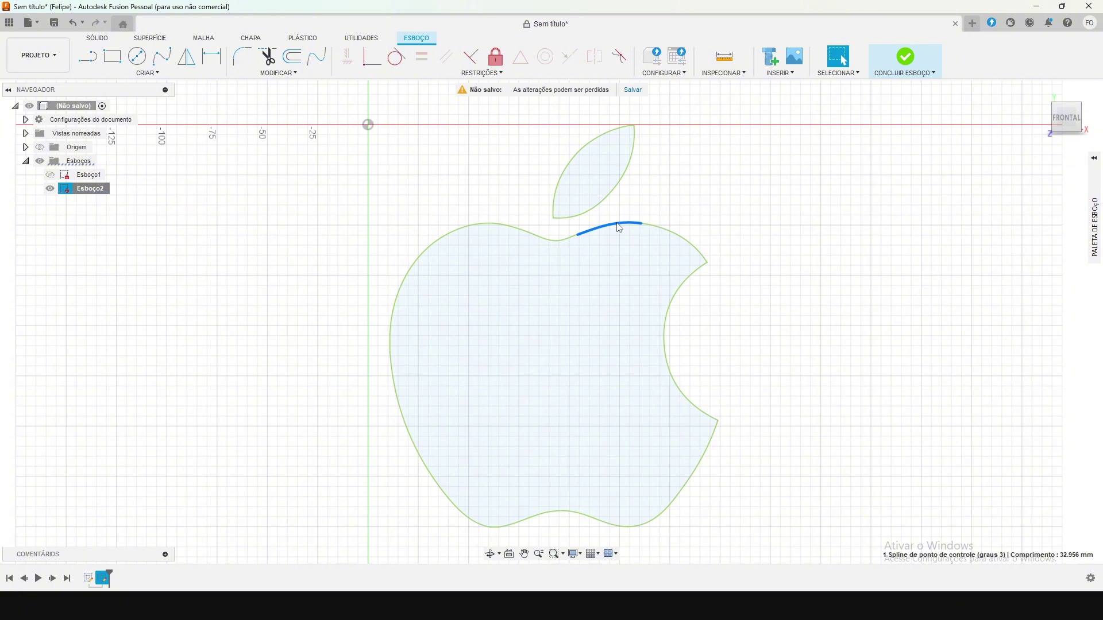
pyautogui.doubleClick(618, 230)
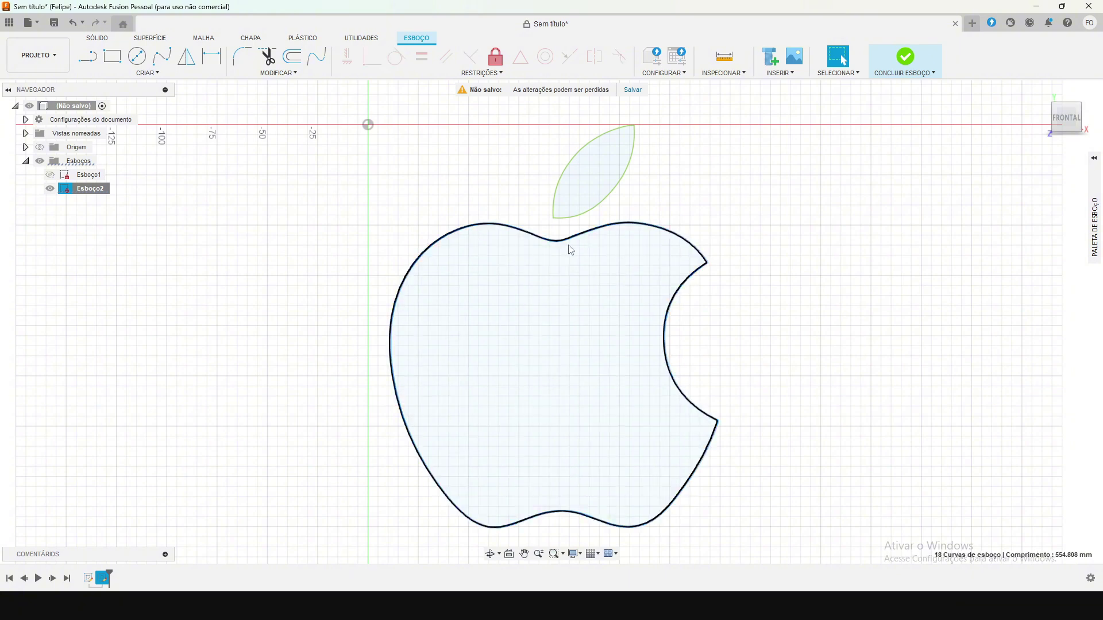
pyautogui.keyDown('shift'); pyautogui.click(600, 211); pyautogui.keyUp('shift')
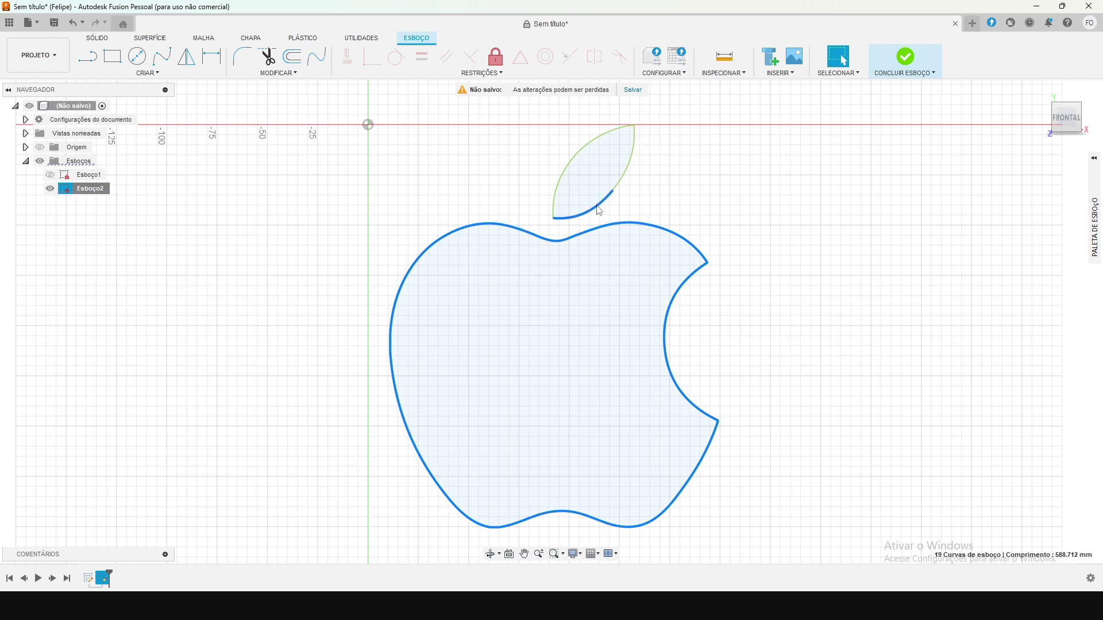
pyautogui.keyDown('shift'); pyautogui.click(554, 215); pyautogui.keyUp('shift')
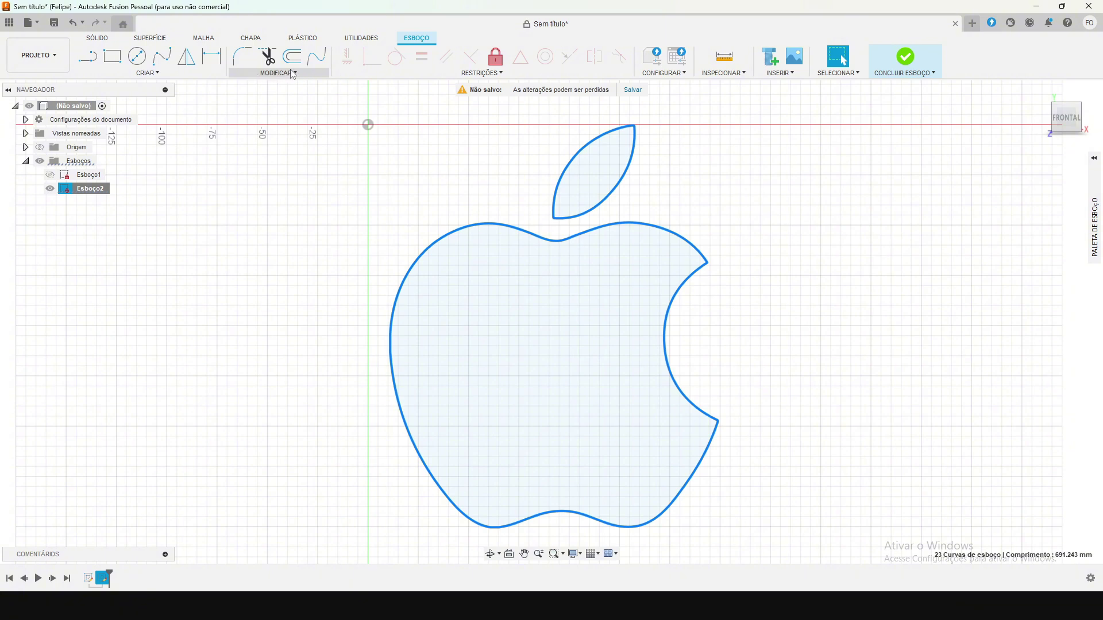
pyautogui.click(283, 75)
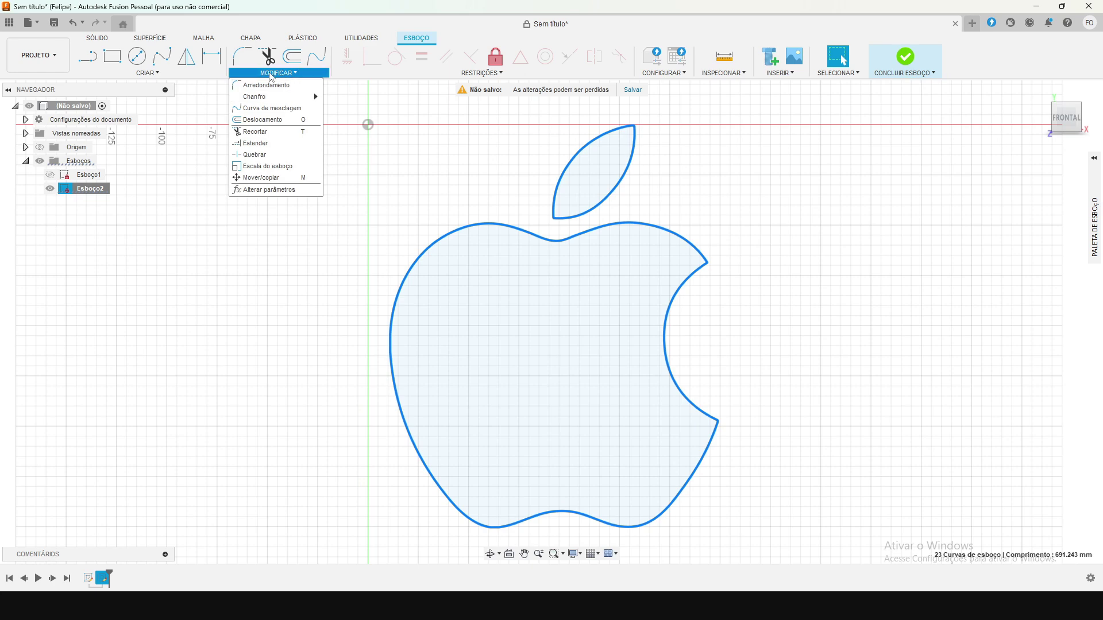
pyautogui.click(267, 120)
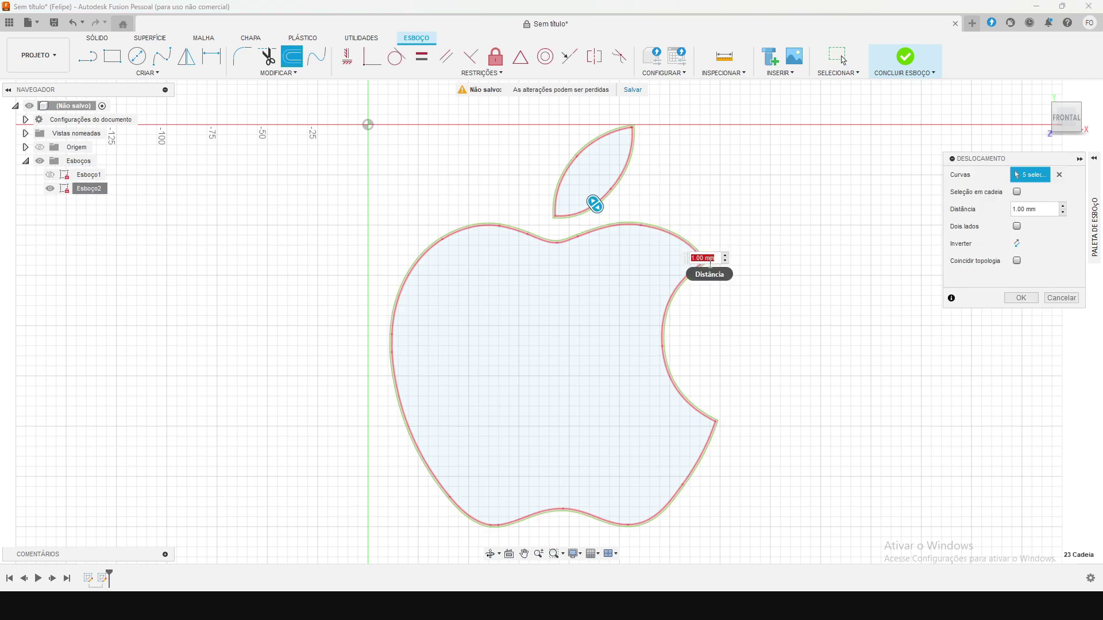
pyautogui.scroll(3, 604, 223)
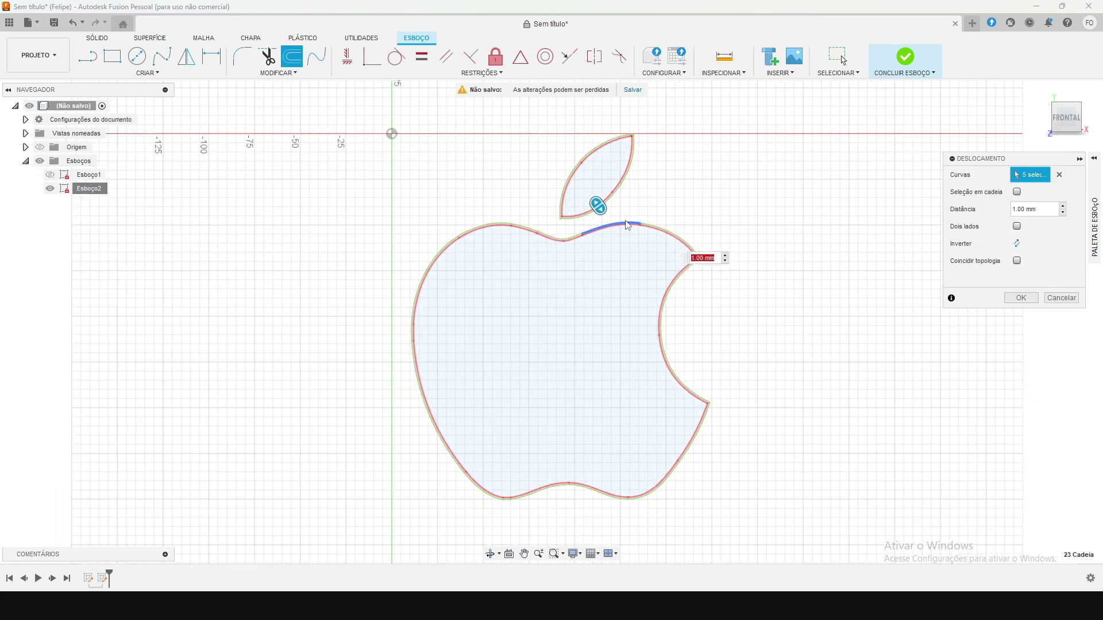
pyautogui.scroll(2, 601, 220)
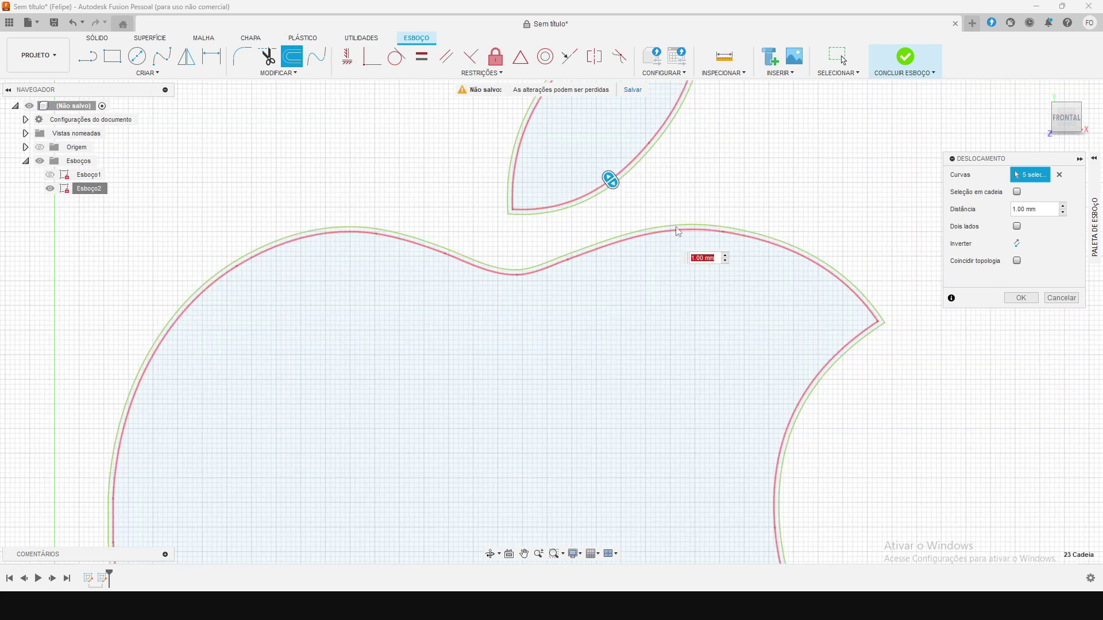
pyautogui.scroll(2, 632, 210)
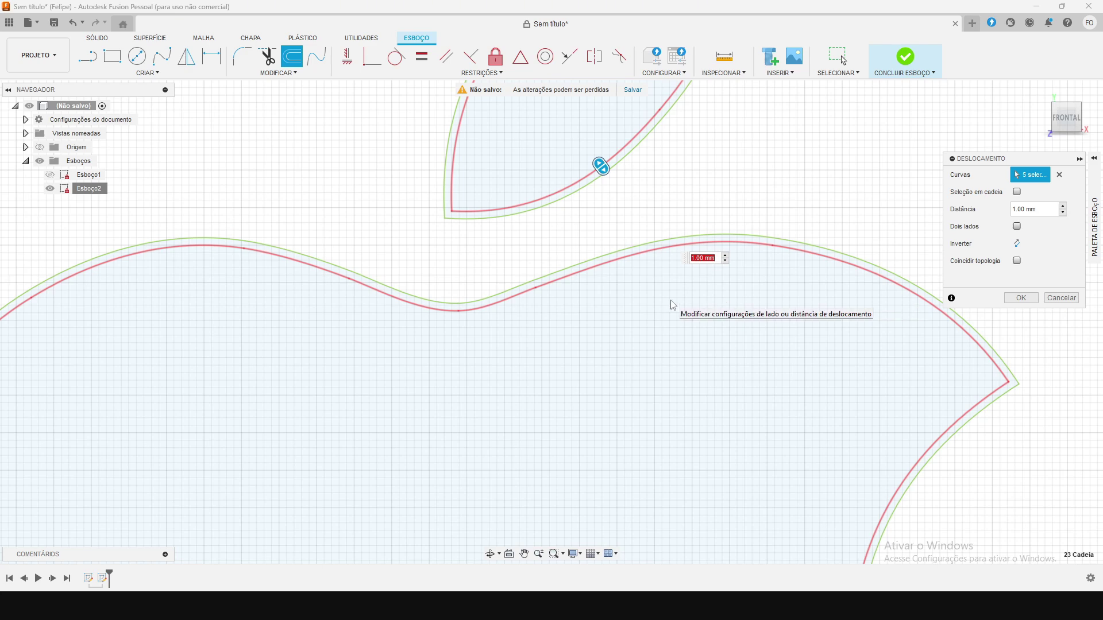
pyautogui.press('Return')
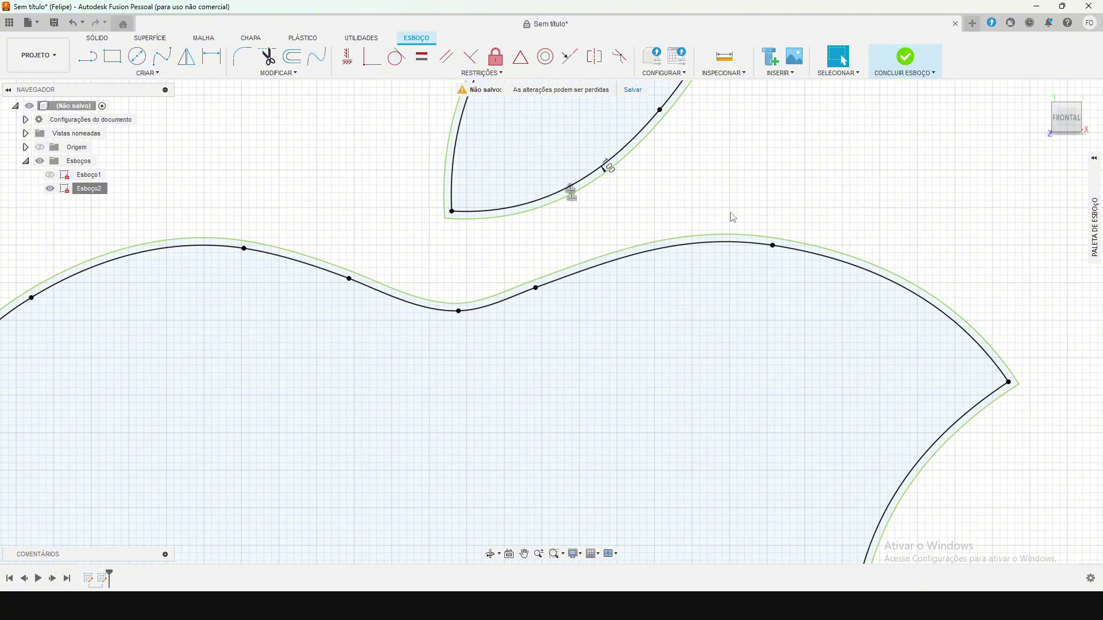
# Step: Offset the original outer outlines of the leaf and apple body inward by 1.4 mm
pyautogui.scroll(-3, 706, 227)
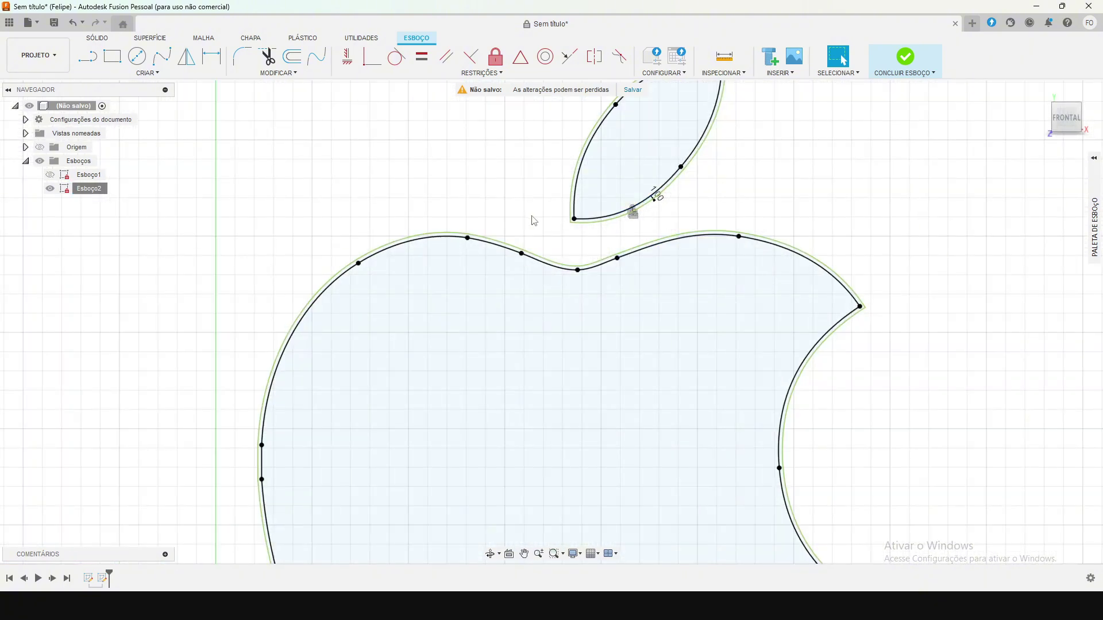
pyautogui.scroll(1, 747, 257)
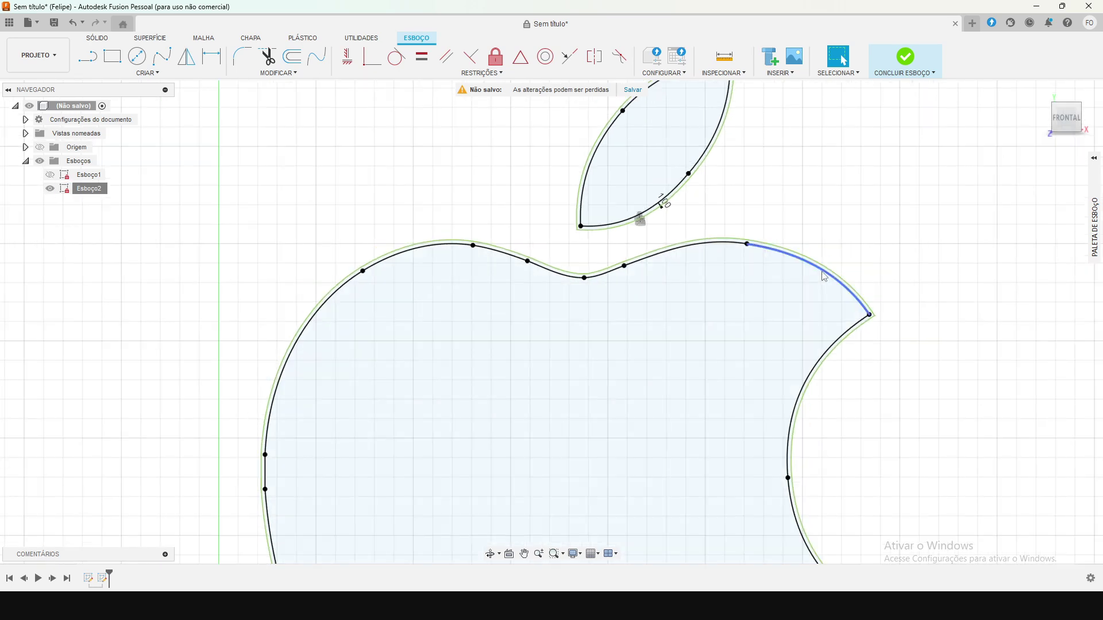
pyautogui.scroll(1, 592, 206)
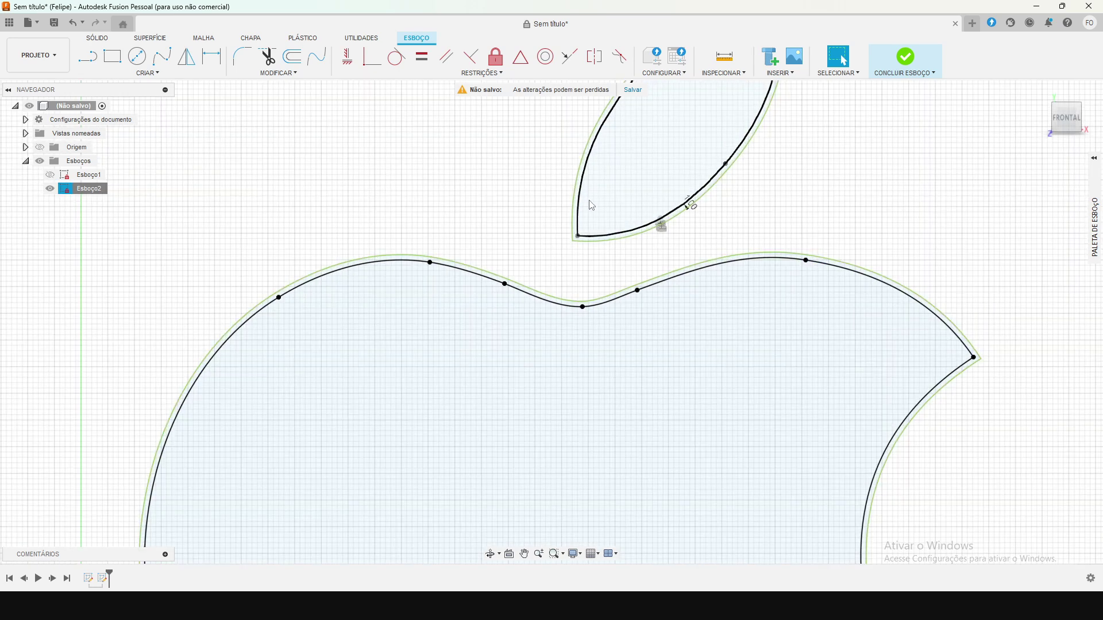
pyautogui.doubleClick(610, 247)
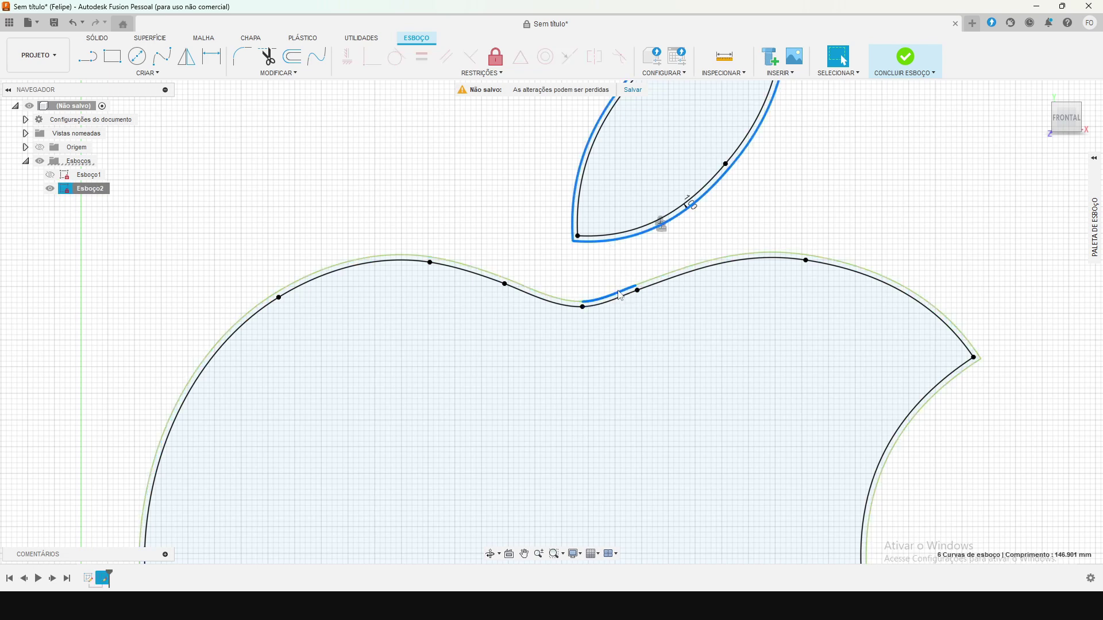
pyautogui.keyDown('shift'); pyautogui.doubleClick(620, 296); pyautogui.keyUp('shift')
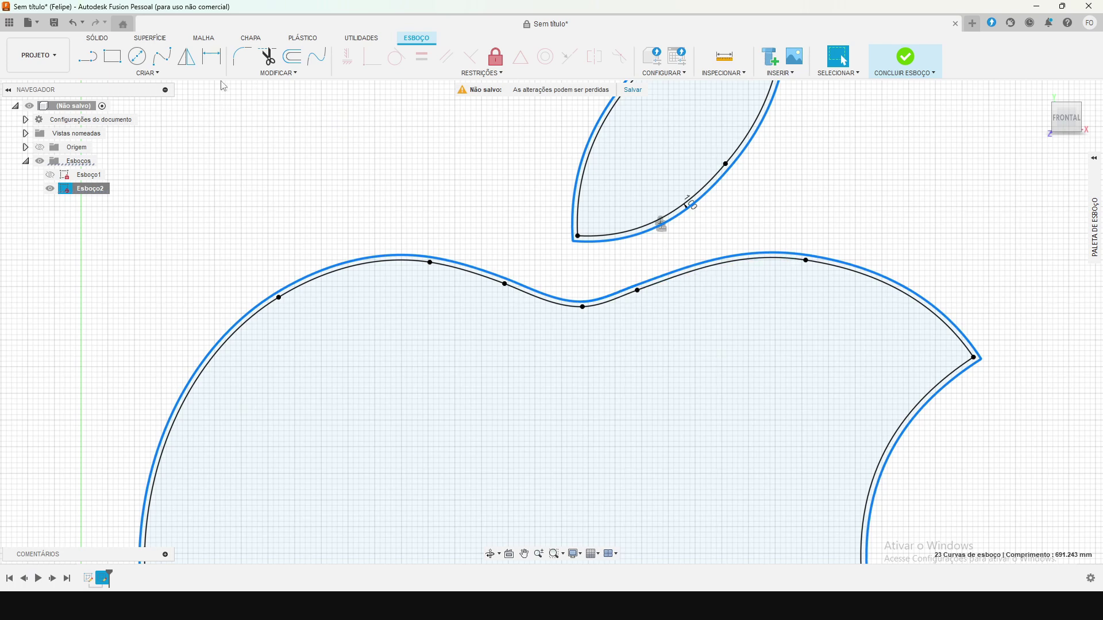
pyautogui.click(293, 60)
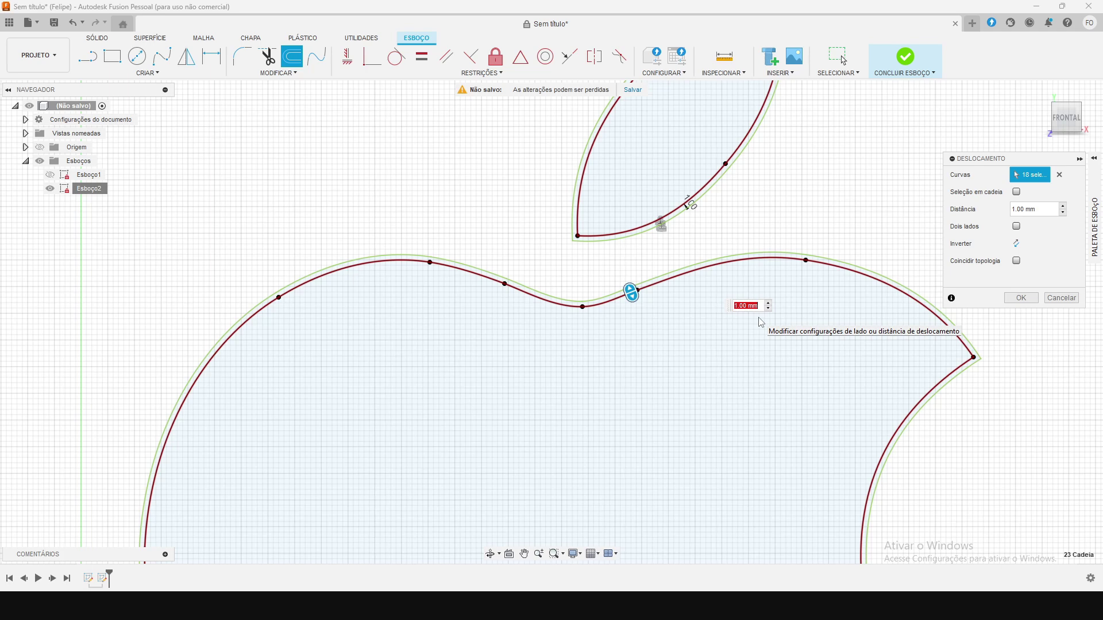
pyautogui.write('1,4')
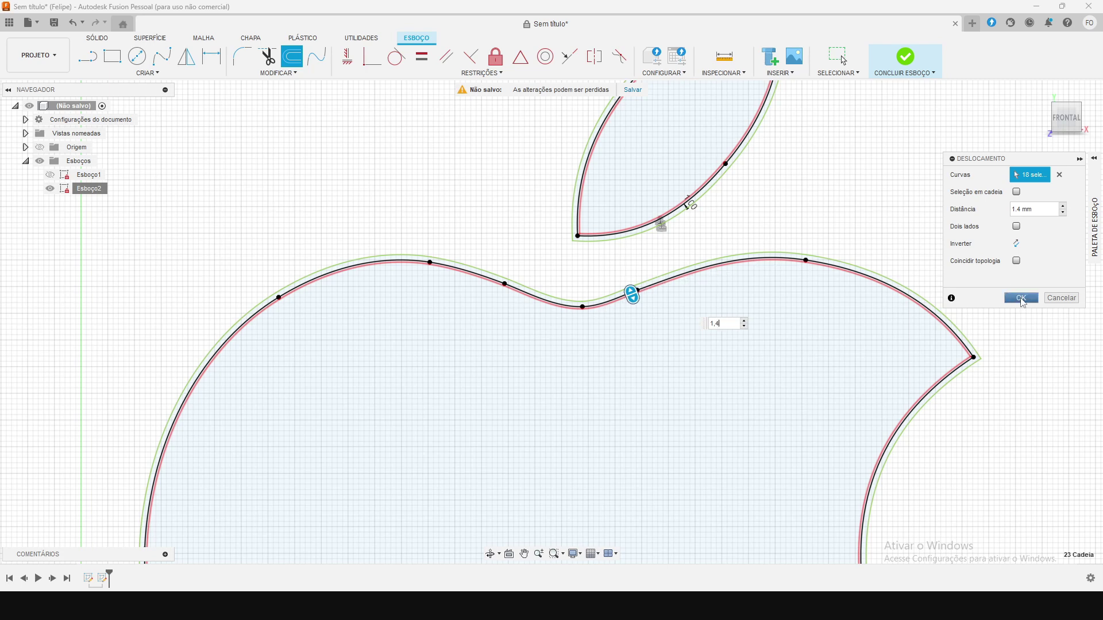
pyautogui.click(1022, 299)
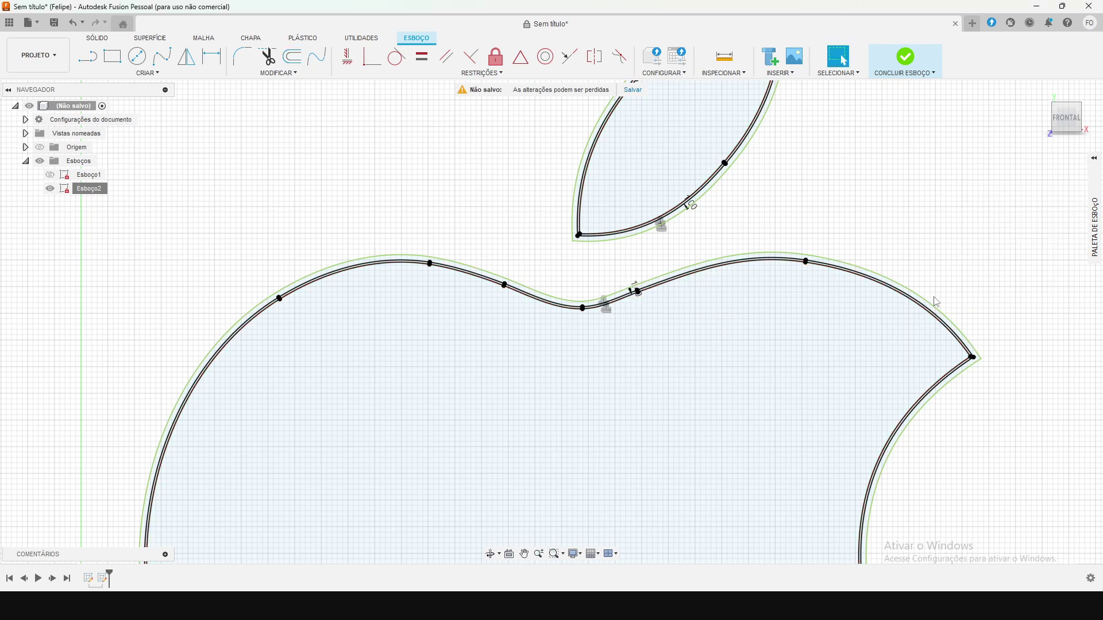
# Step: Create a third inward offset of 2.4 mm from the original leaf and apple body outlines
pyautogui.click(625, 241)
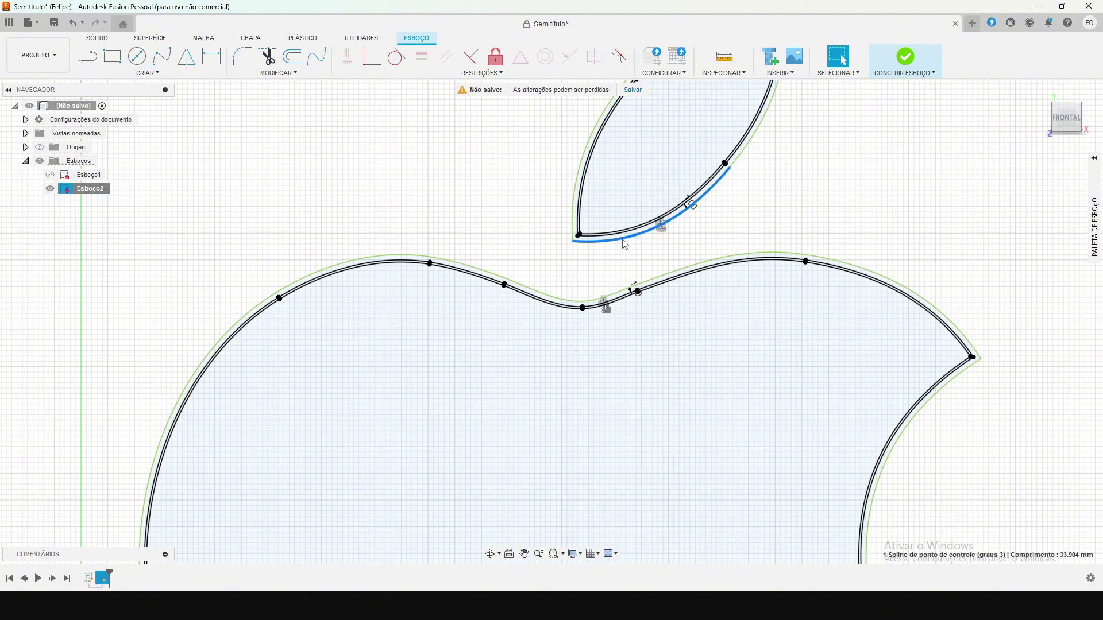
pyautogui.doubleClick(623, 245)
pyautogui.keyDown('ctrl'); pyautogui.click(568, 302); pyautogui.keyUp('ctrl')
pyautogui.keyDown('ctrl'); pyautogui.click(568, 303); pyautogui.keyUp('ctrl')
pyautogui.keyDown('ctrl'); pyautogui.doubleClick(570, 307); pyautogui.keyUp('ctrl')
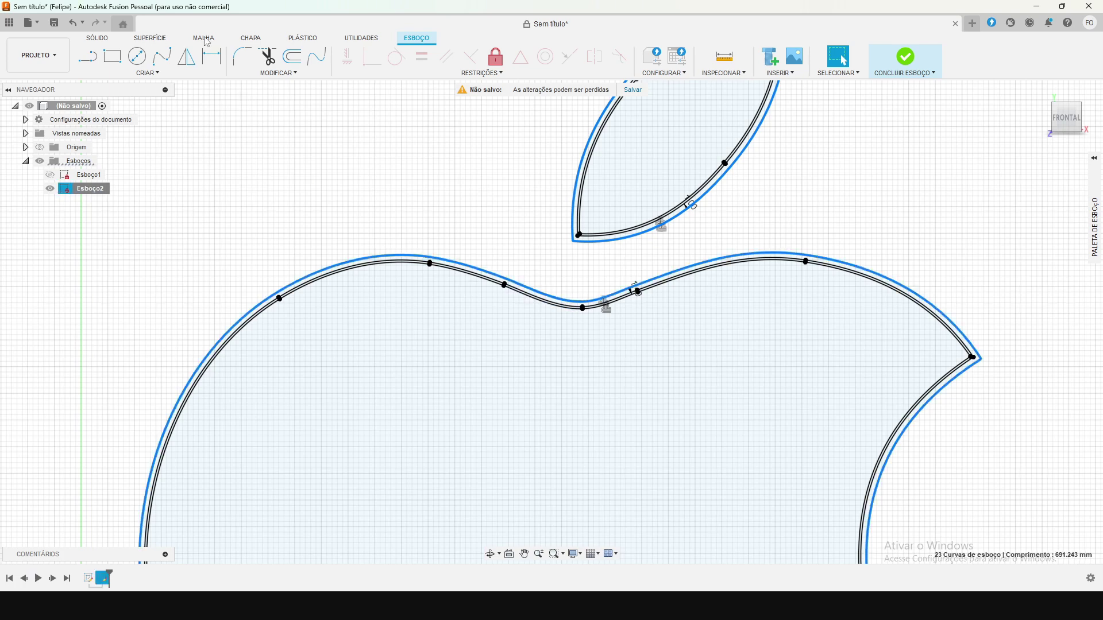
pyautogui.click(294, 59)
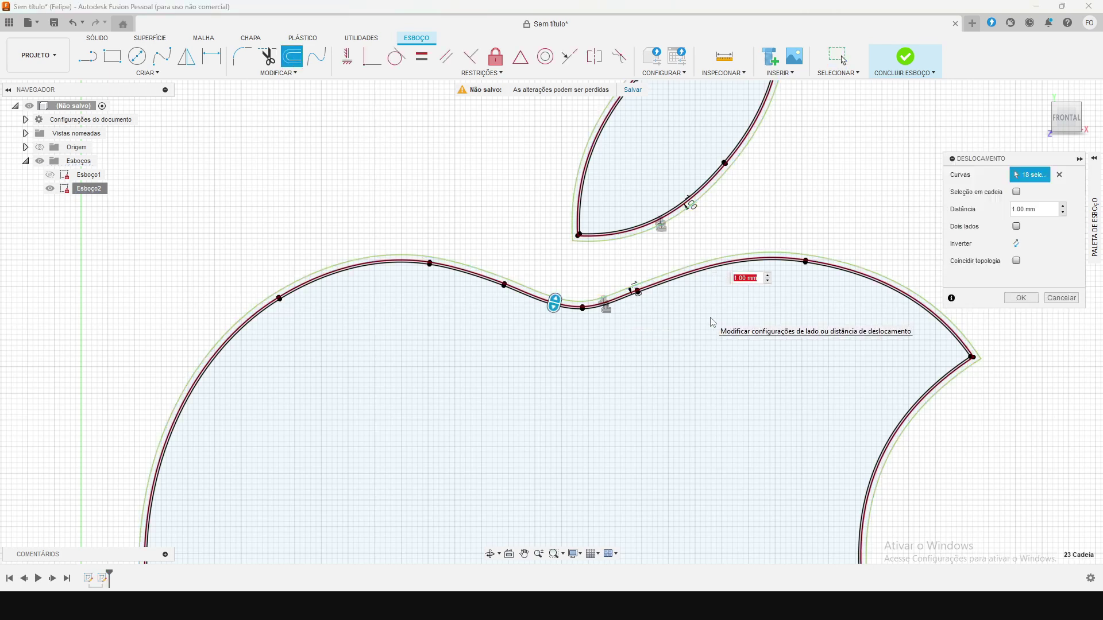
pyautogui.write('2,4')
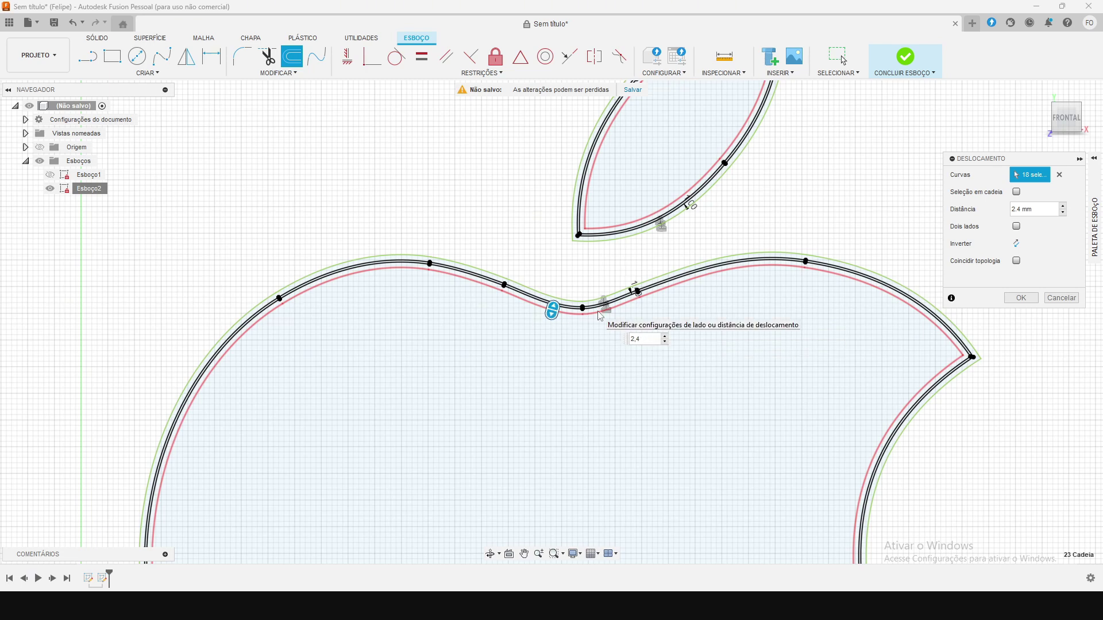
pyautogui.press('Return')
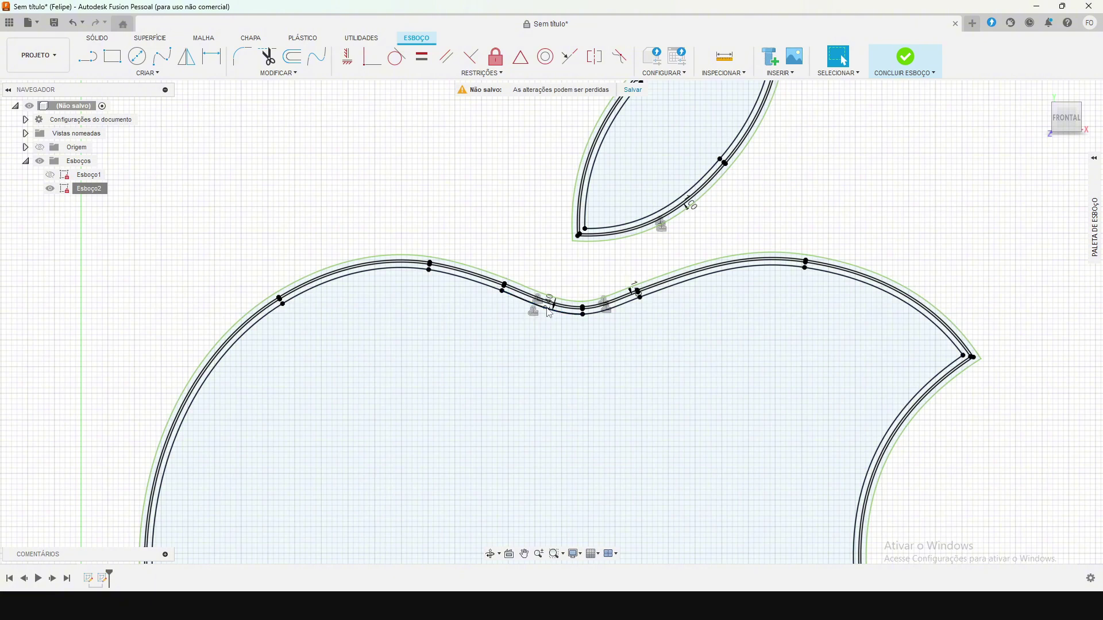
# Step: Examine the nested offsets around the apple's upper notch, selecting the band between the 1.4 mm and 2.4 mm outlines
pyautogui.scroll(3, 553, 313)
pyautogui.scroll(3, 554, 313)
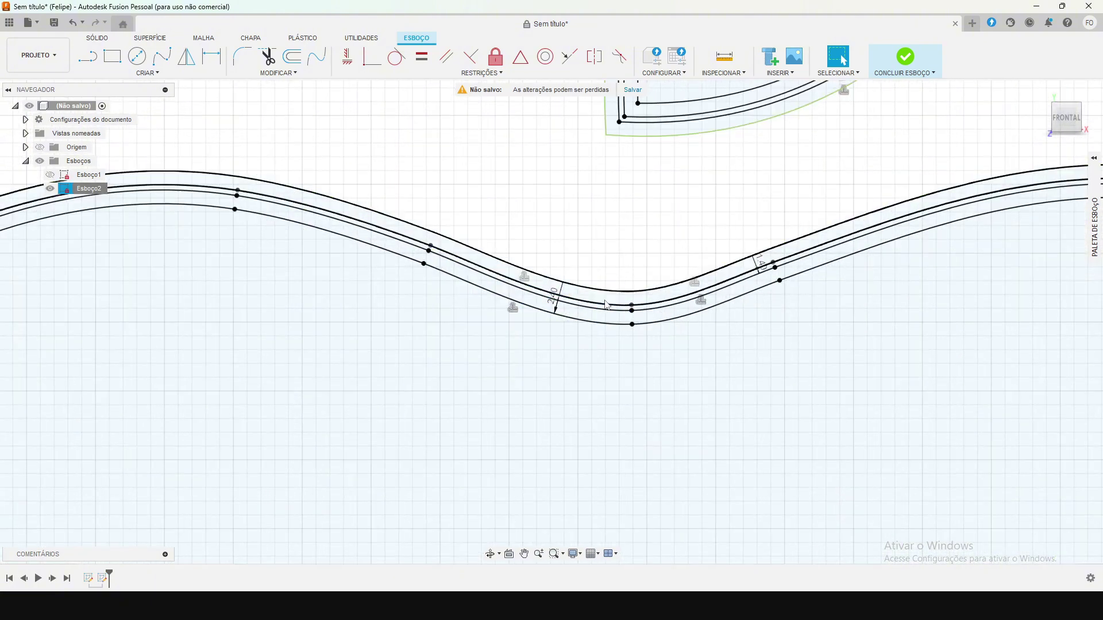
pyautogui.click(857, 212)
pyautogui.click(775, 274)
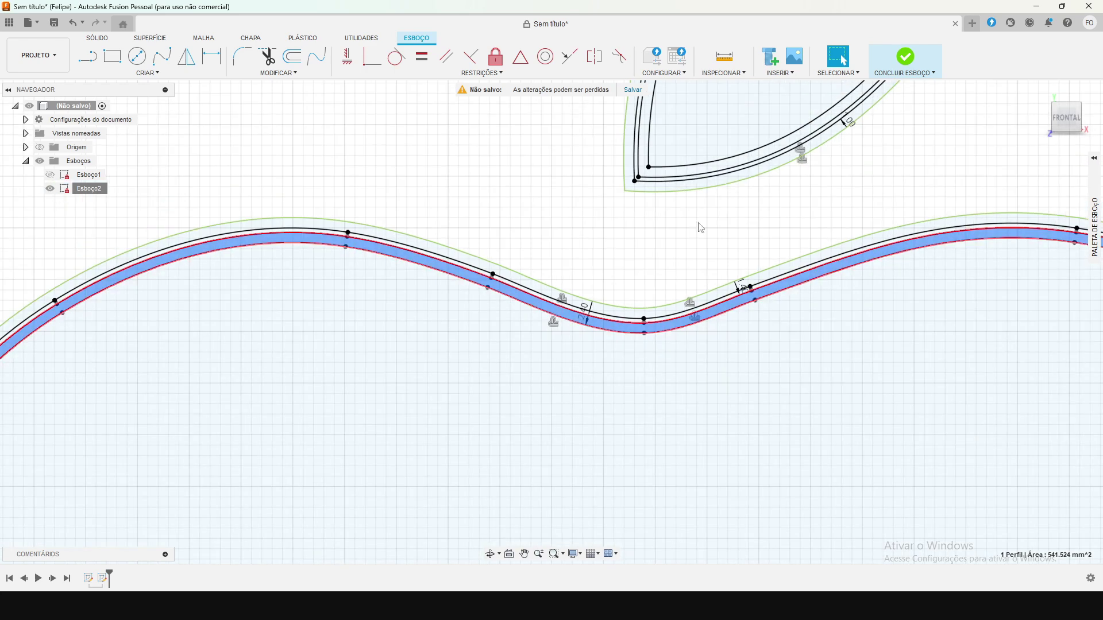
pyautogui.click(699, 320)
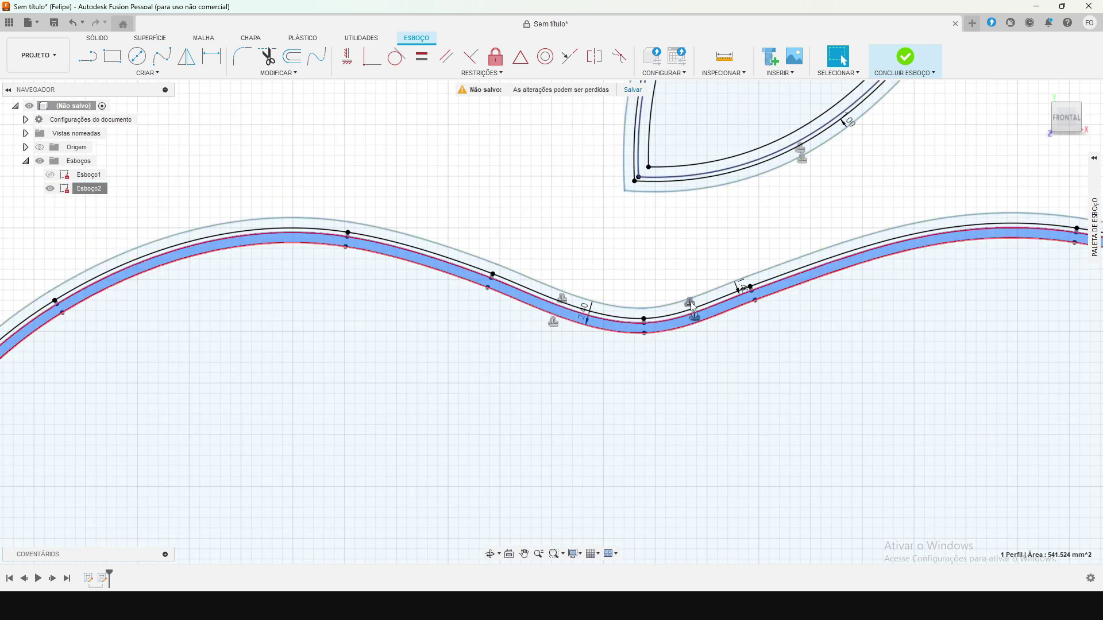
pyautogui.scroll(-5, 612, 276)
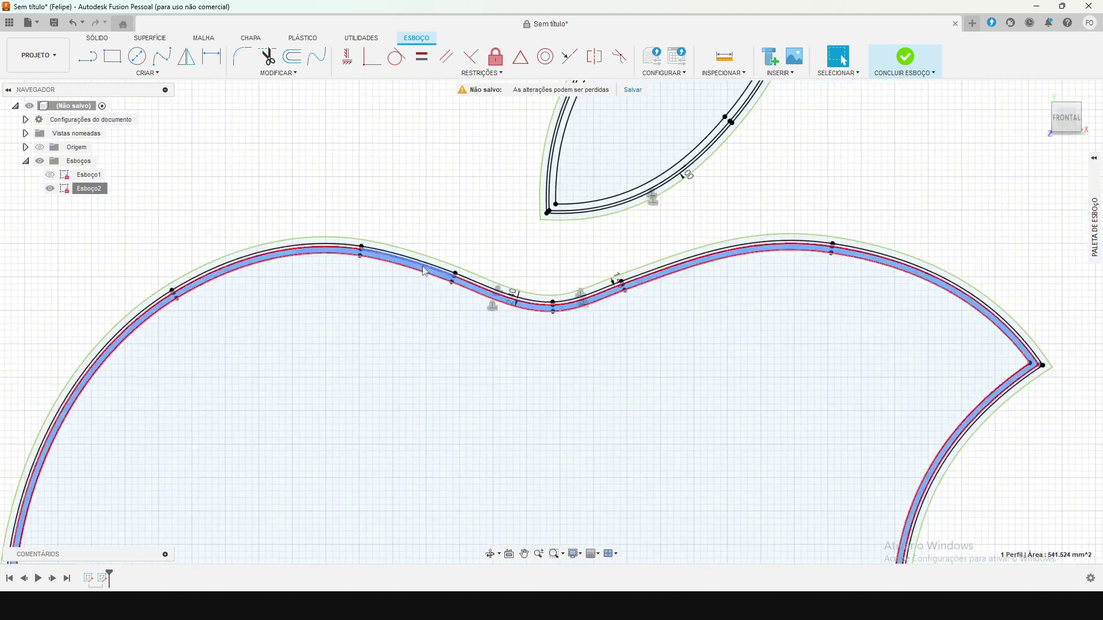
pyautogui.scroll(-2, 563, 248)
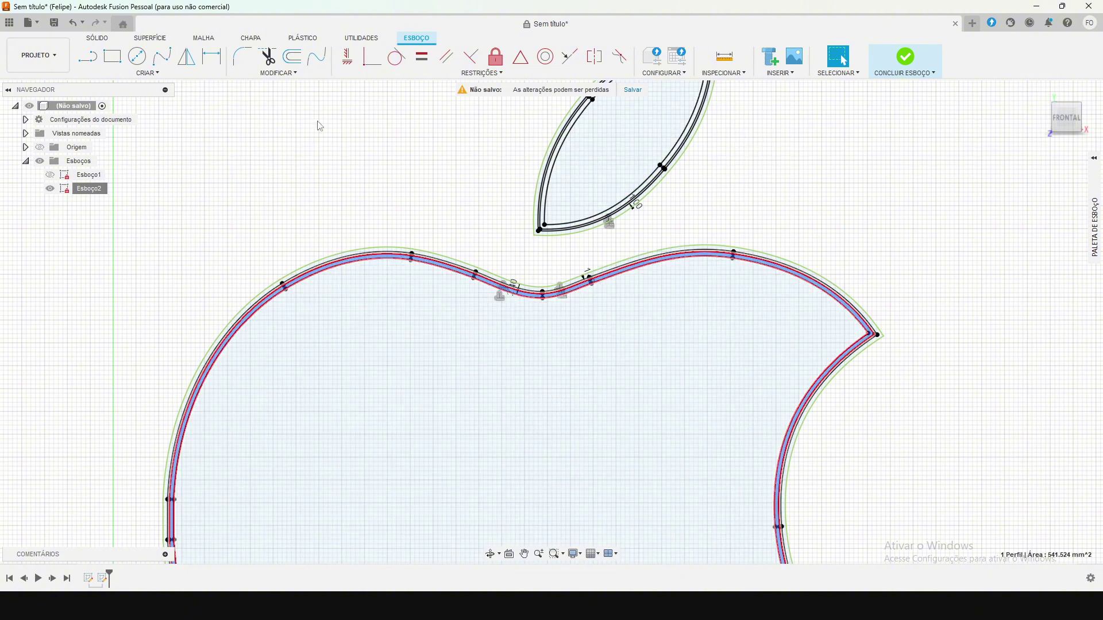
# Step: Sketch an upright rectangle 10 mm wide and about 23 mm high bridging the apple's upper notch and the leaf, and select its outline
pyautogui.click(113, 58)
pyautogui.scroll(-1, 609, 190)
pyautogui.scroll(3, 504, 346)
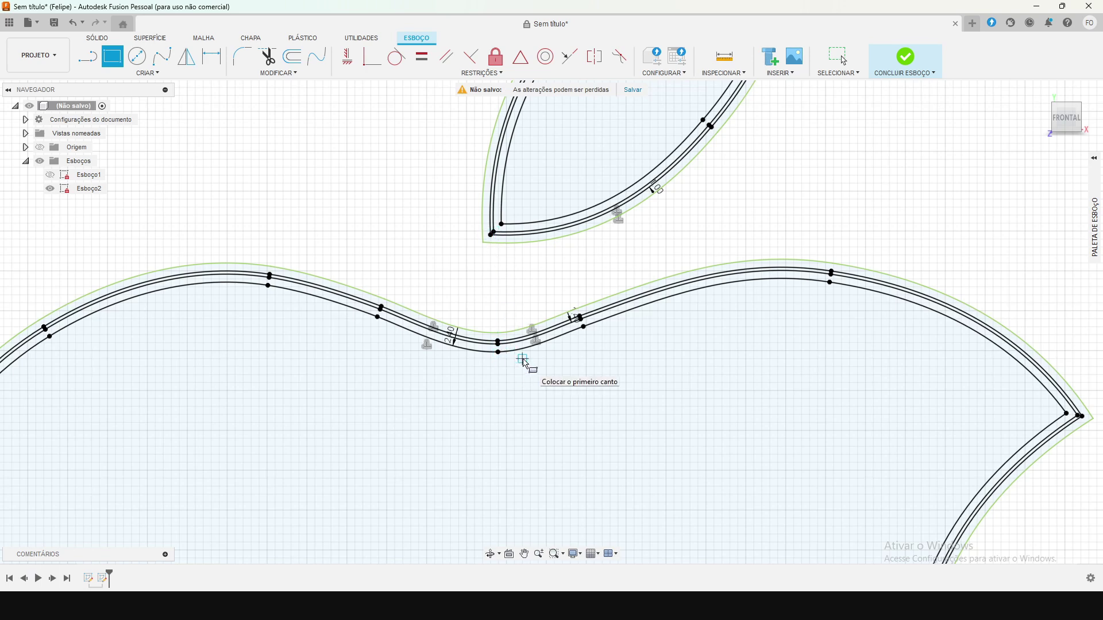
pyautogui.click(522, 359)
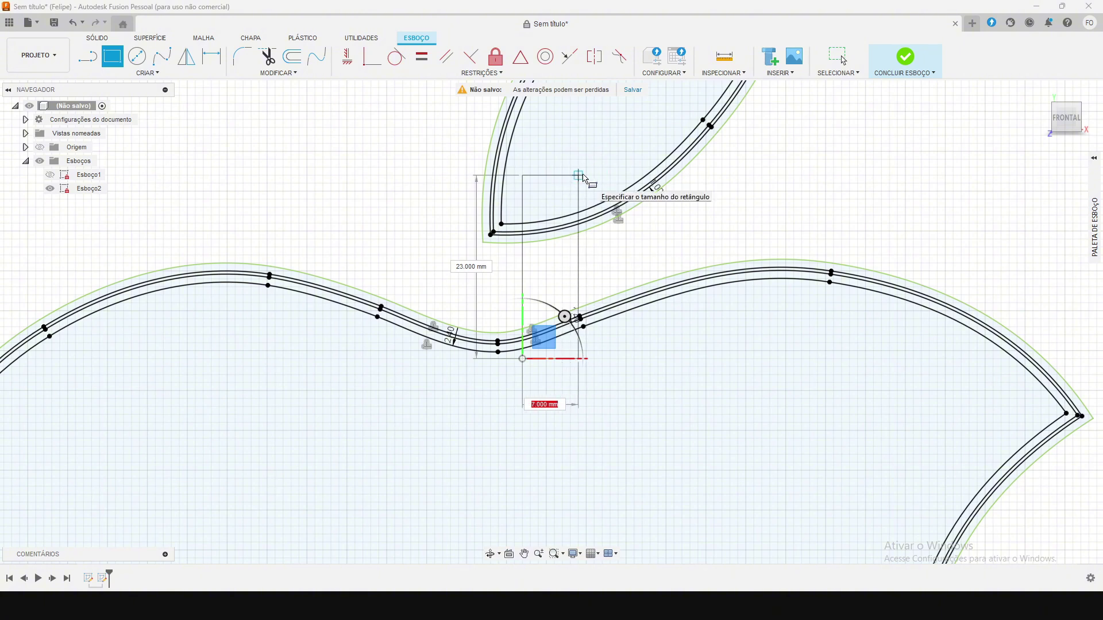
pyautogui.write('10')
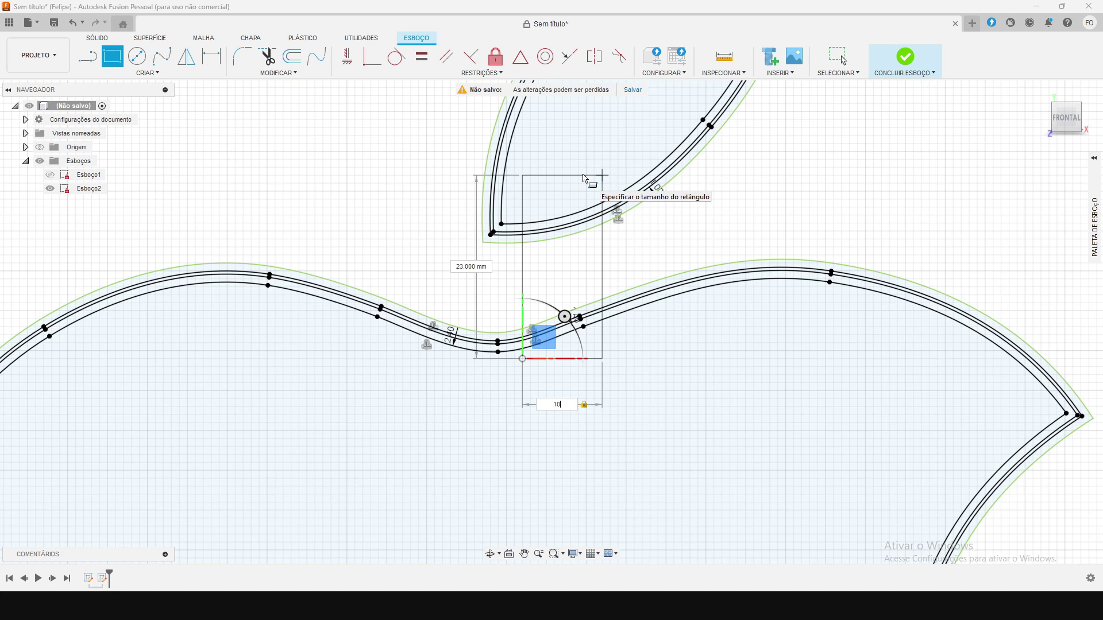
pyautogui.click(585, 179)
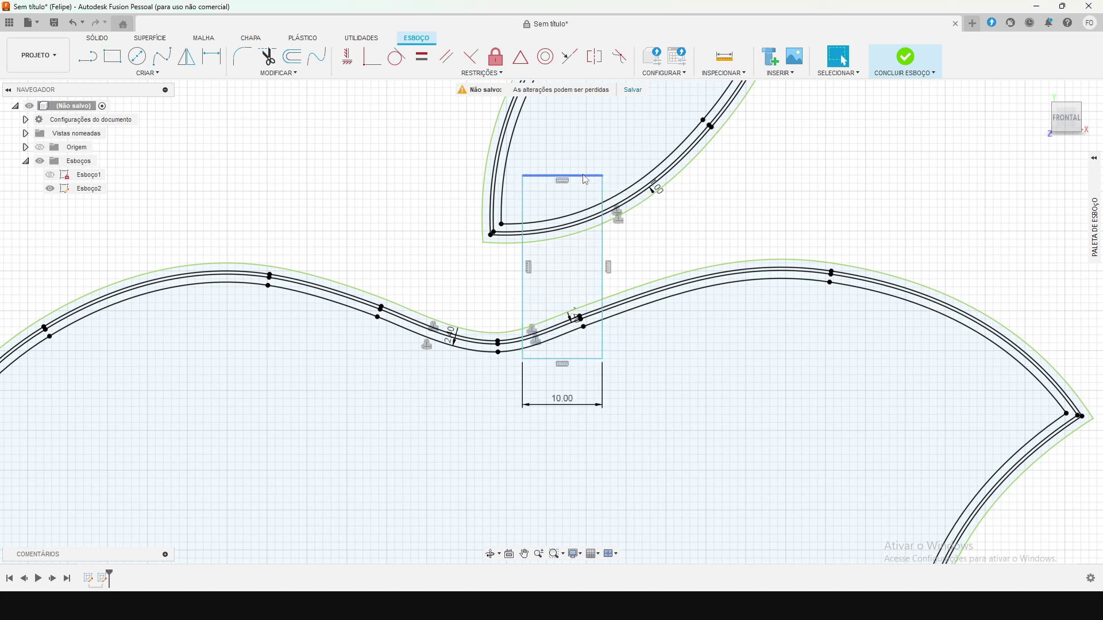
pyautogui.doubleClick(603, 253)
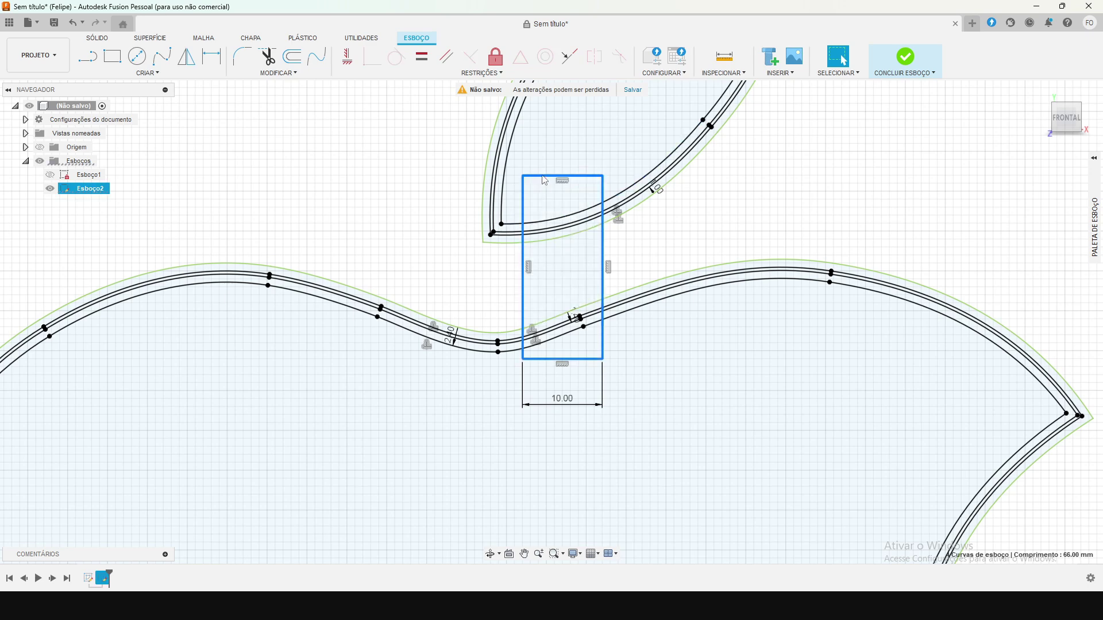
# Step: Offset the bridge rectangle inward by 1 mm and finish the sketch
pyautogui.click(294, 58)
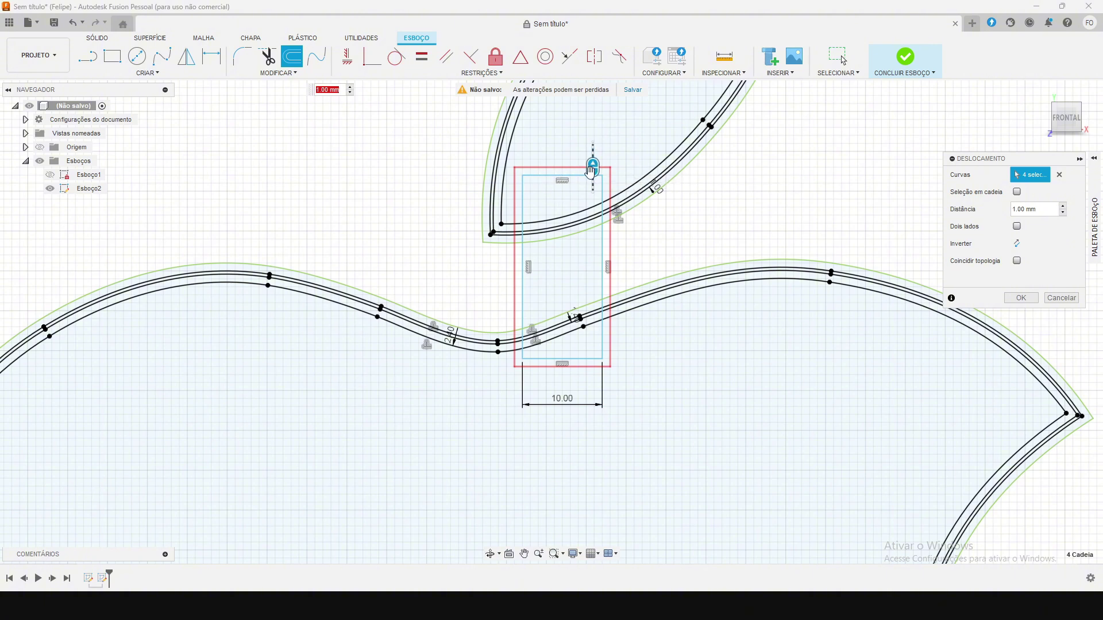
pyautogui.moveTo(594, 174); pyautogui.dragTo(594, 188)
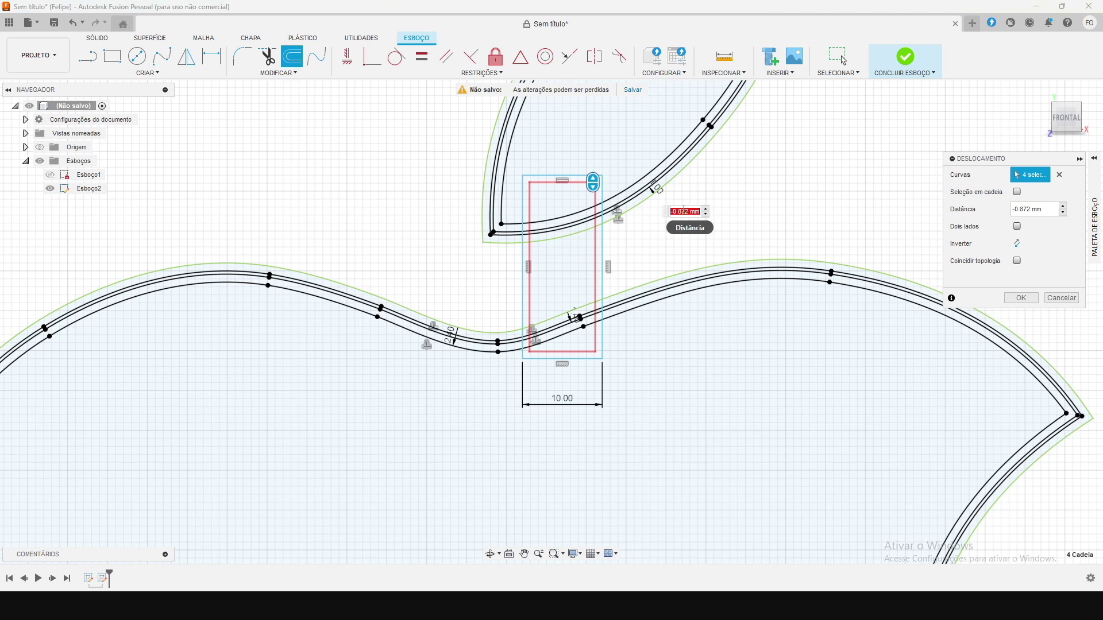
pyautogui.write('-1')
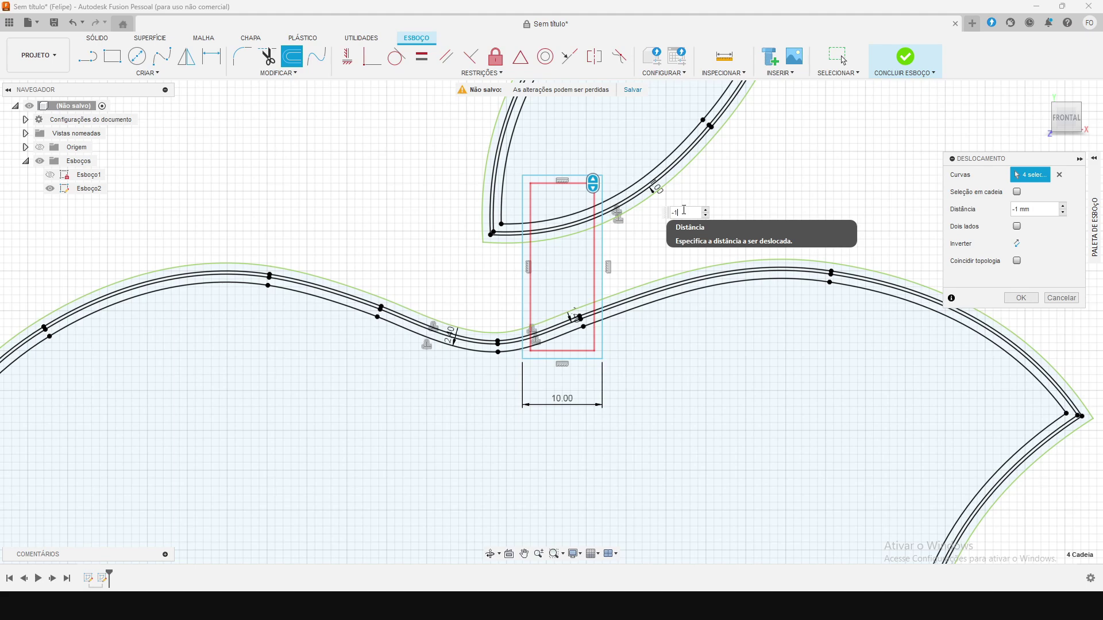
pyautogui.press('Return')
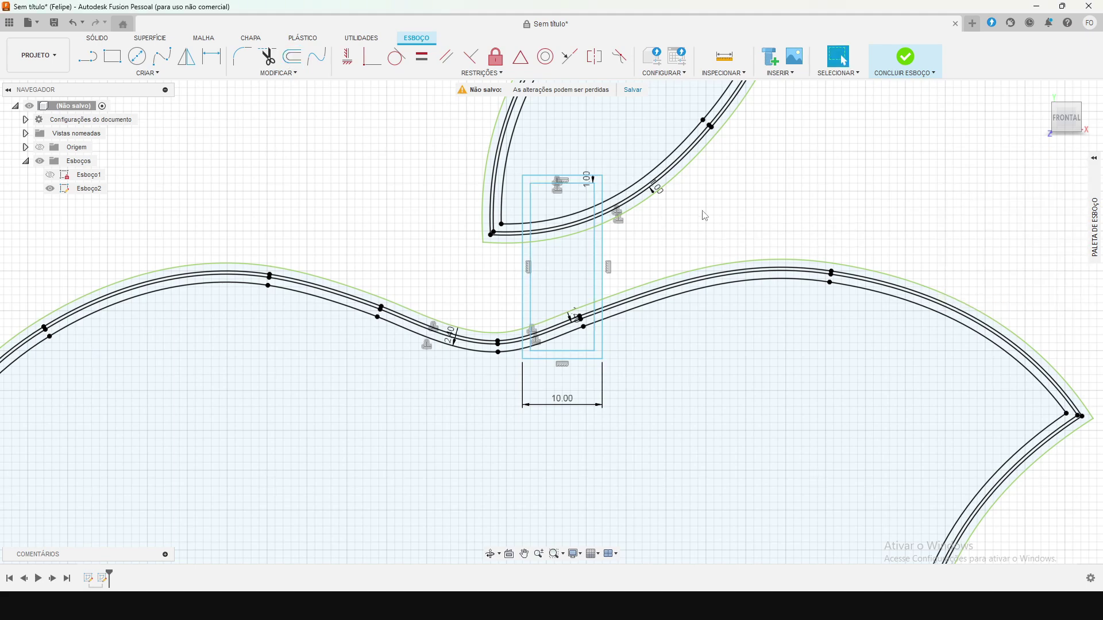
pyautogui.scroll(-8, 586, 231)
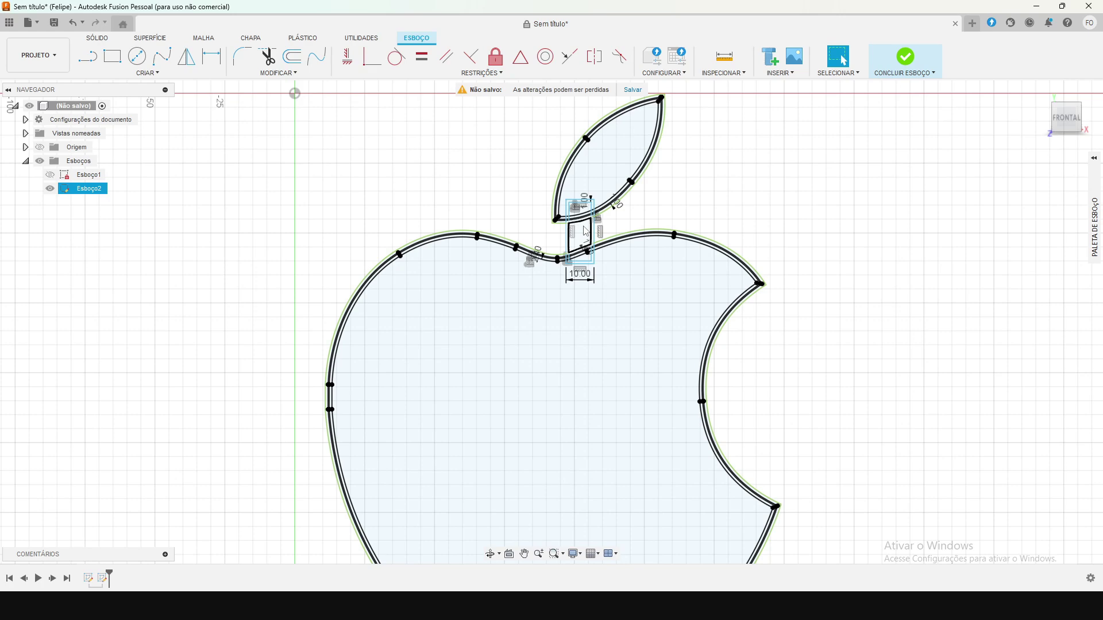
pyautogui.scroll(-2, 586, 231)
pyautogui.click(893, 314)
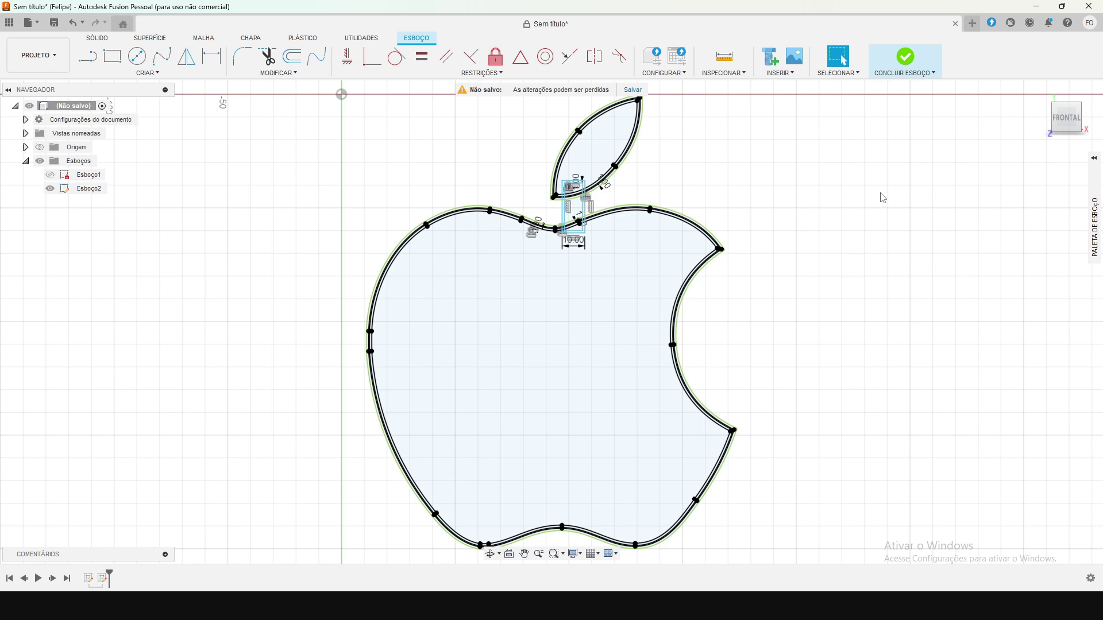
pyautogui.click(908, 64)
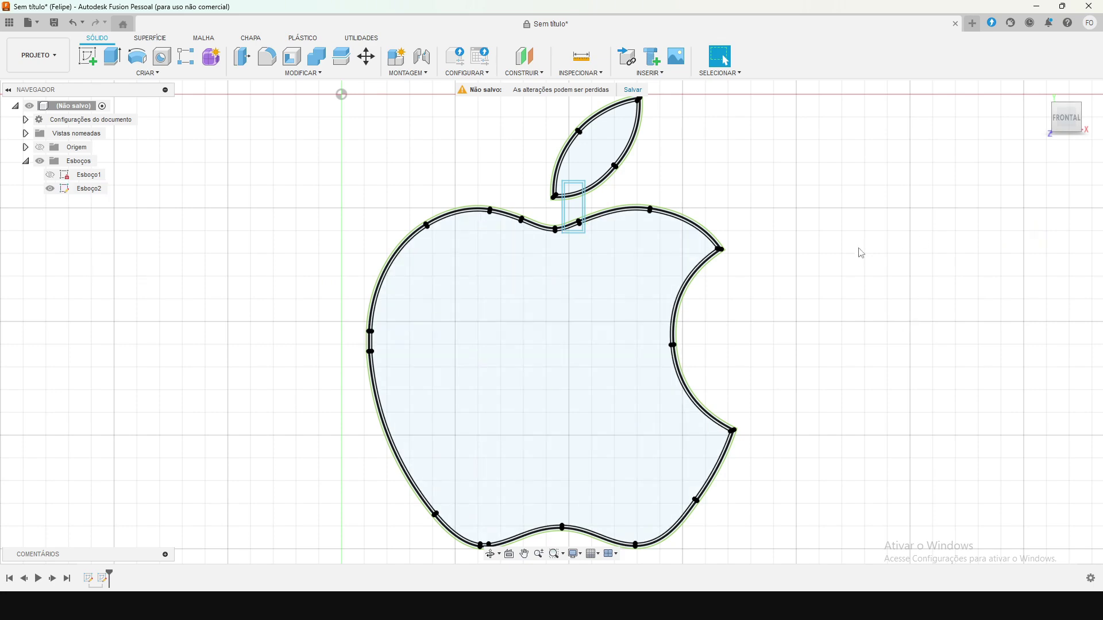
# Step: Select all profiles of the leaf, apple body and bridge and set up an extrusion with a distance of -1 mm
pyautogui.scroll(-2, 579, 294)
pyautogui.scroll(-1, 579, 294)
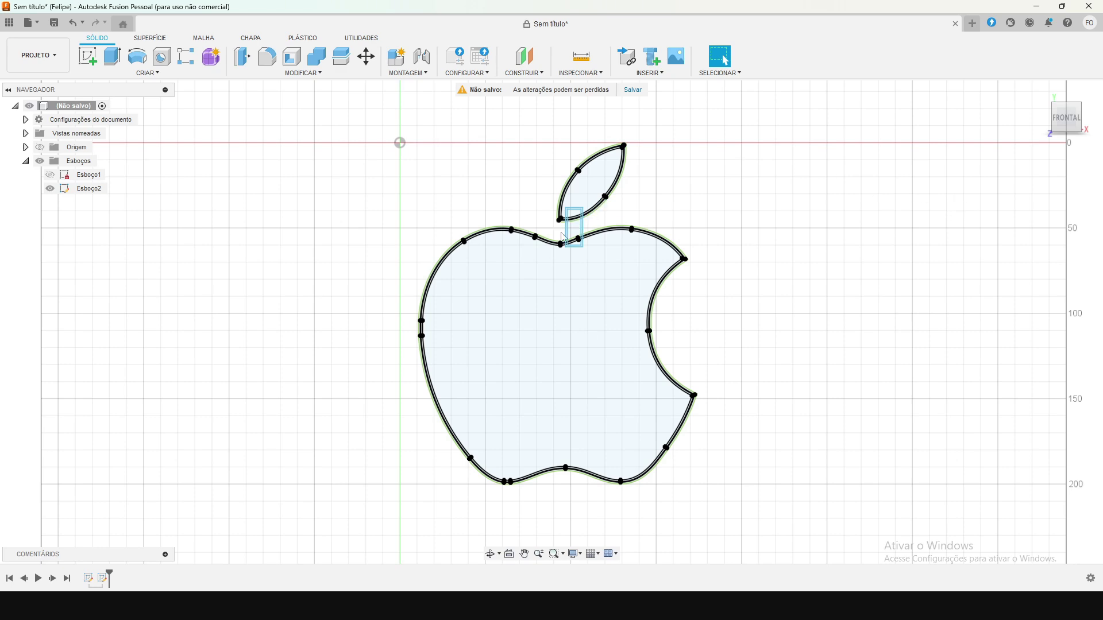
pyautogui.scroll(2, 563, 237)
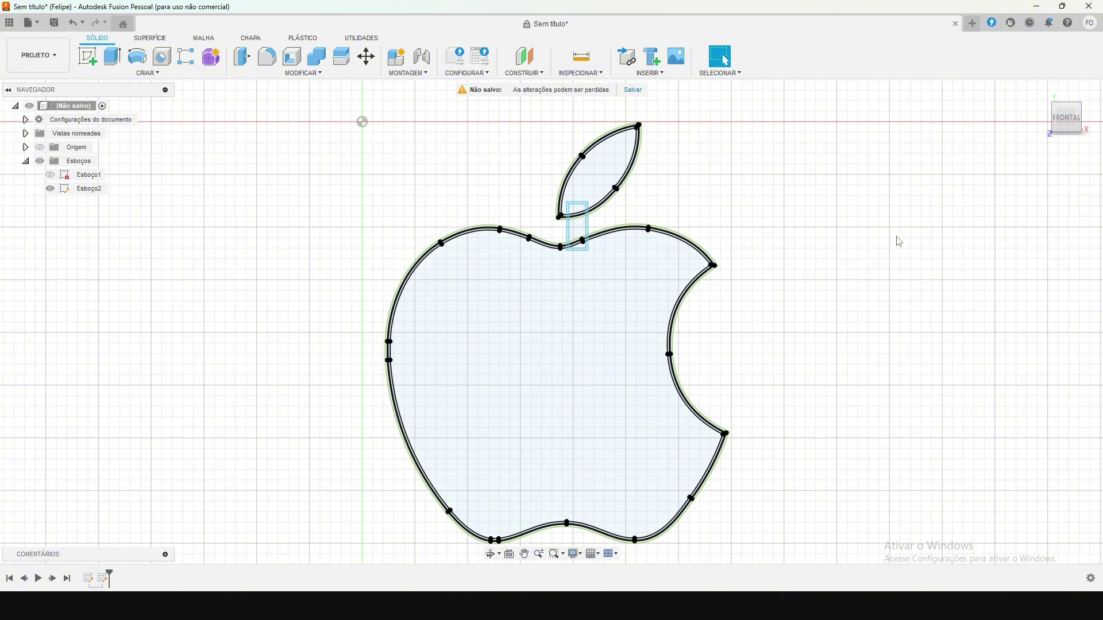
pyautogui.scroll(-1, 768, 211)
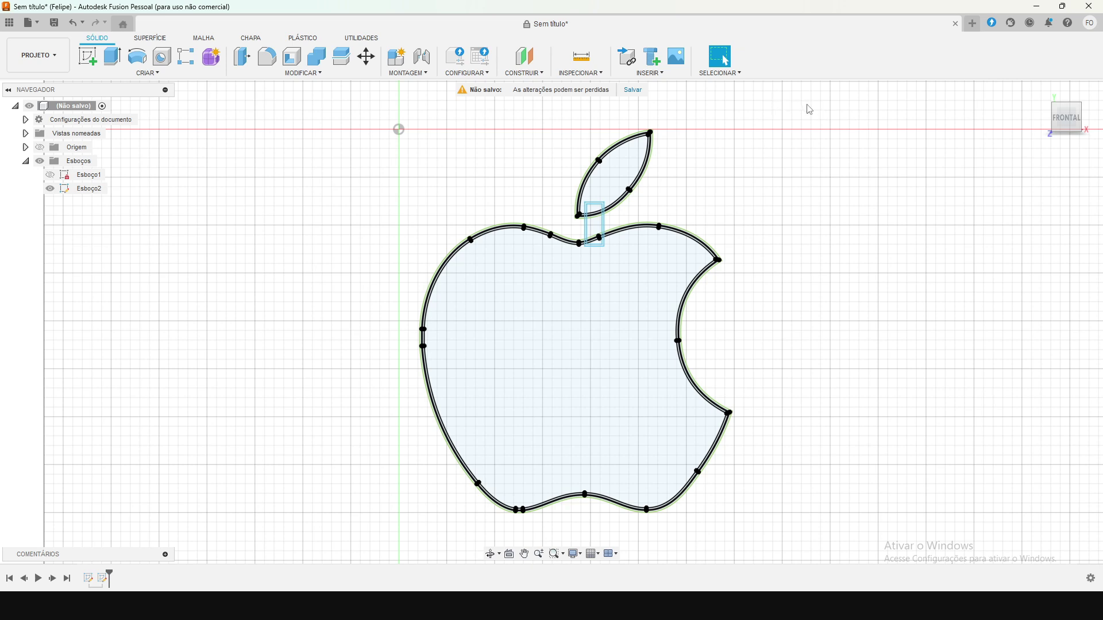
pyautogui.moveTo(808, 103)
pyautogui.mouseDown()
pyautogui.moveTo(676, 236)
pyautogui.moveTo(328, 459)
pyautogui.moveTo(336, 537)
pyautogui.mouseUp()
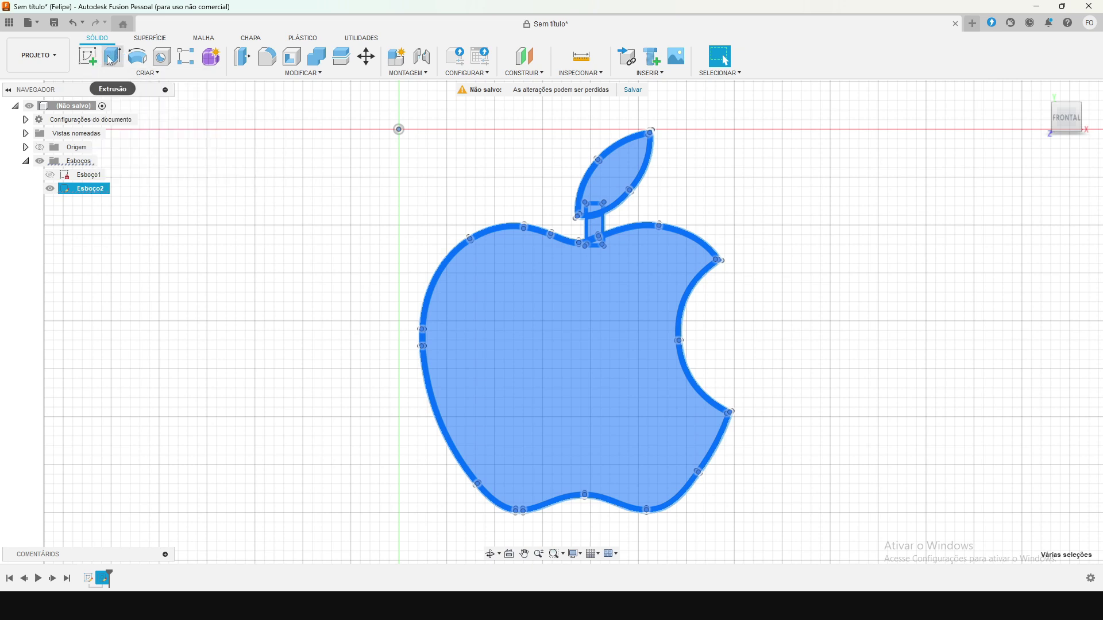
pyautogui.click(153, 74)
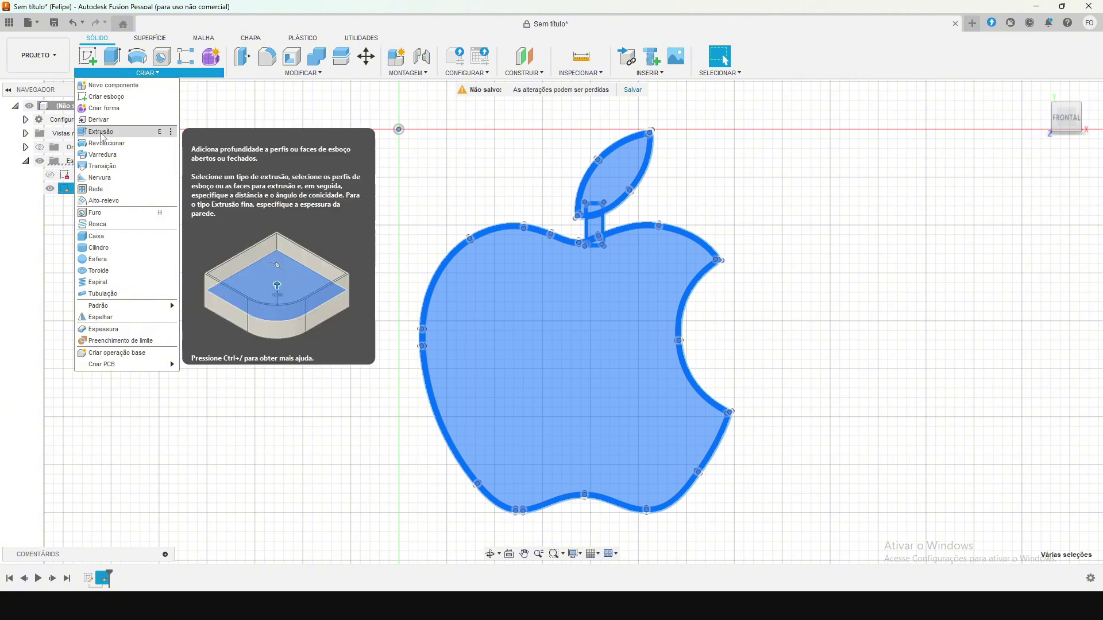
pyautogui.click(105, 136)
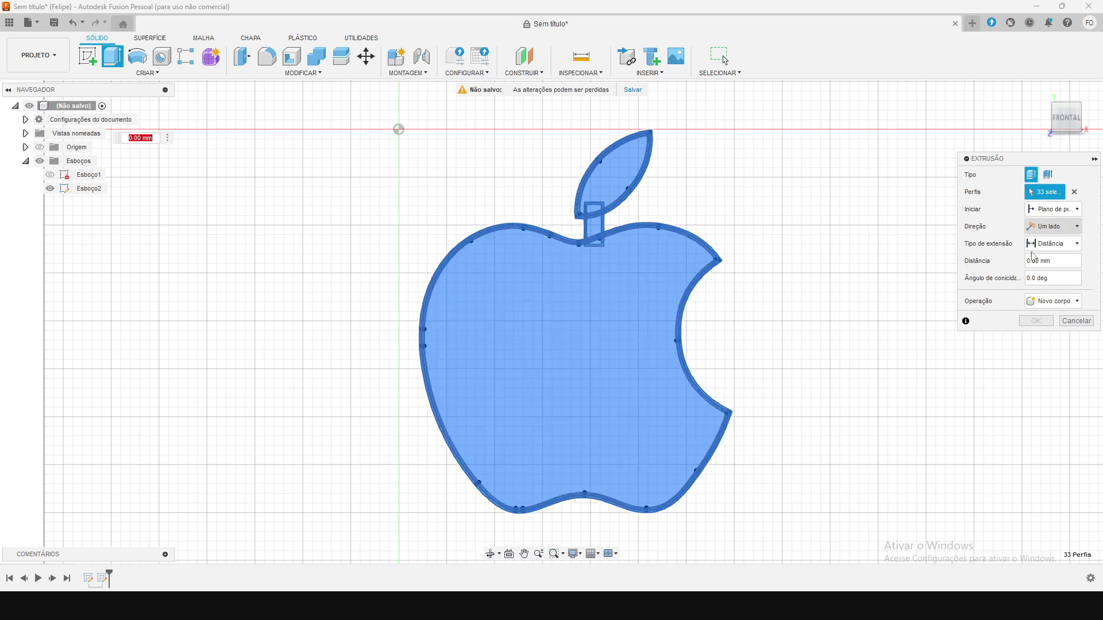
pyautogui.click(1064, 263)
pyautogui.write('-1')
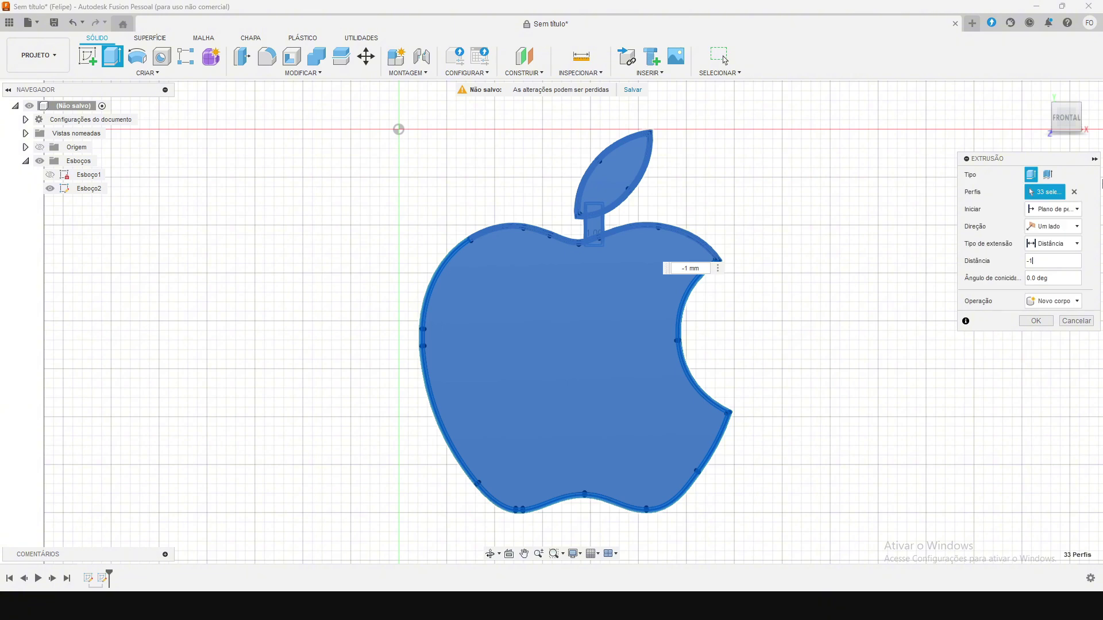
# Step: Check the extrusion direction from the right side, trying a distance of 1 mm and setting it back to -1 mm
pyautogui.moveTo(1066, 118); pyautogui.dragTo(1024, 148)
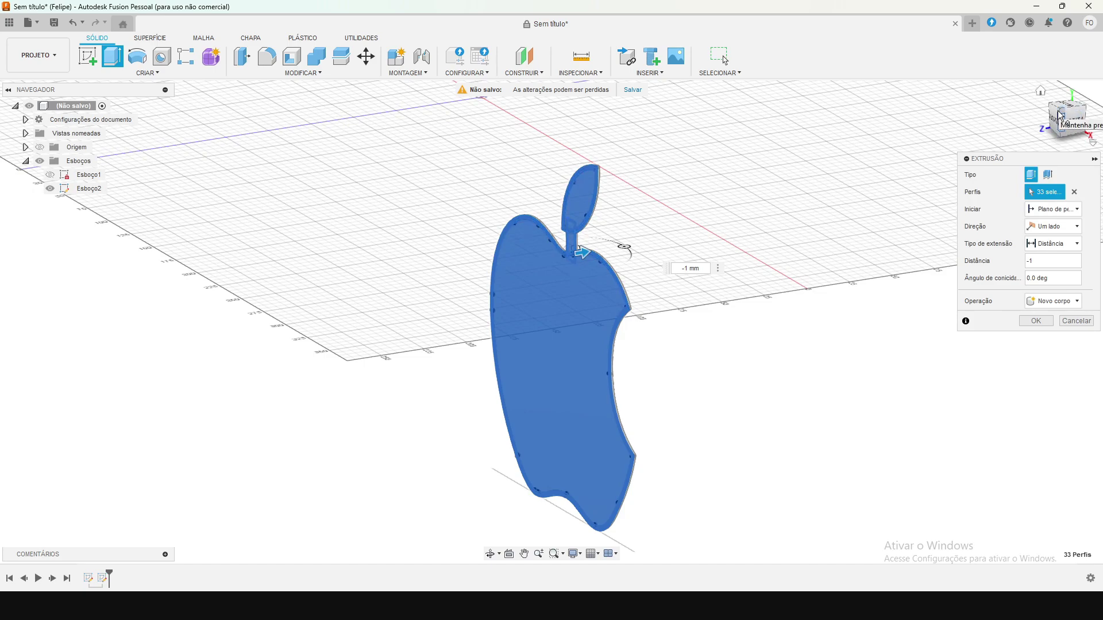
pyautogui.moveTo(1067, 122); pyautogui.dragTo(1077, 118)
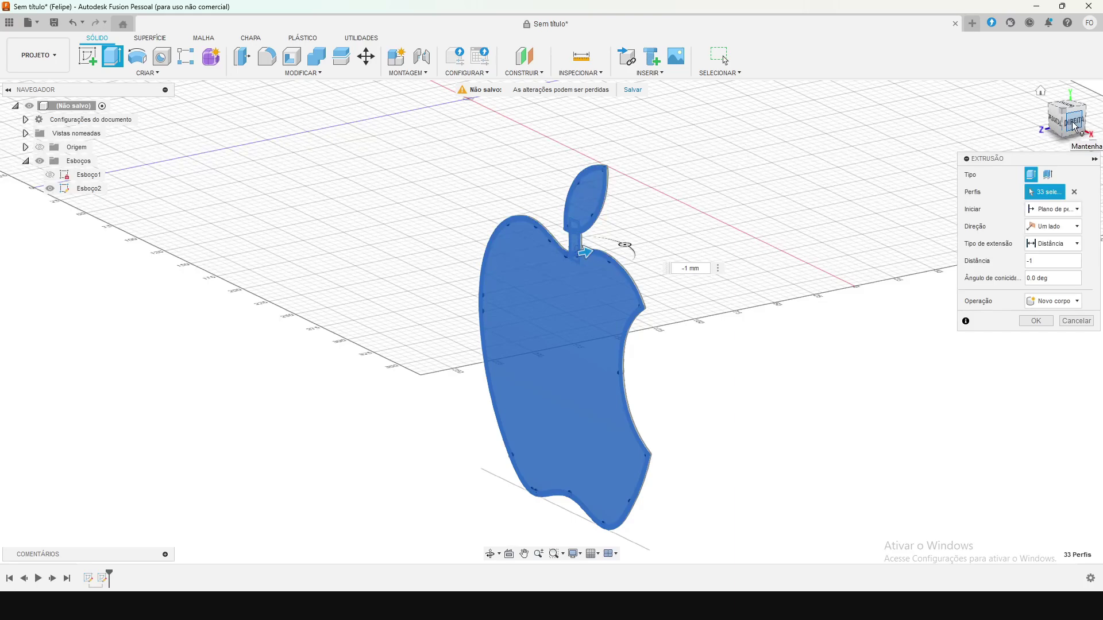
pyautogui.click(1075, 124)
pyautogui.scroll(3, 557, 322)
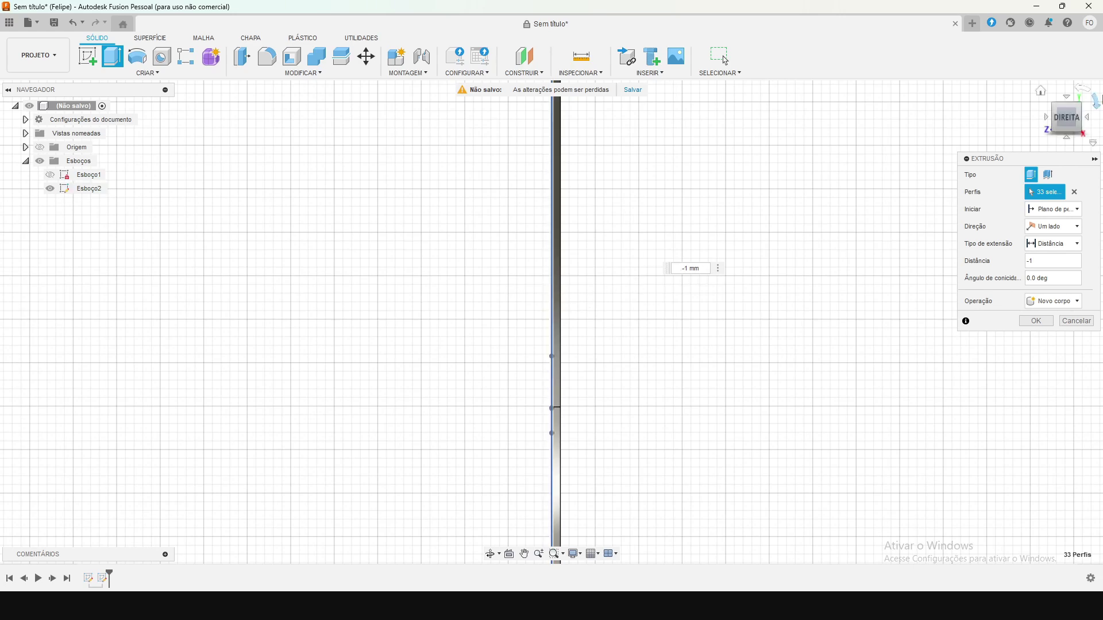
pyautogui.moveTo(1084, 130); pyautogui.dragTo(1088, 134)
pyautogui.doubleClick(702, 269)
pyautogui.write('1')
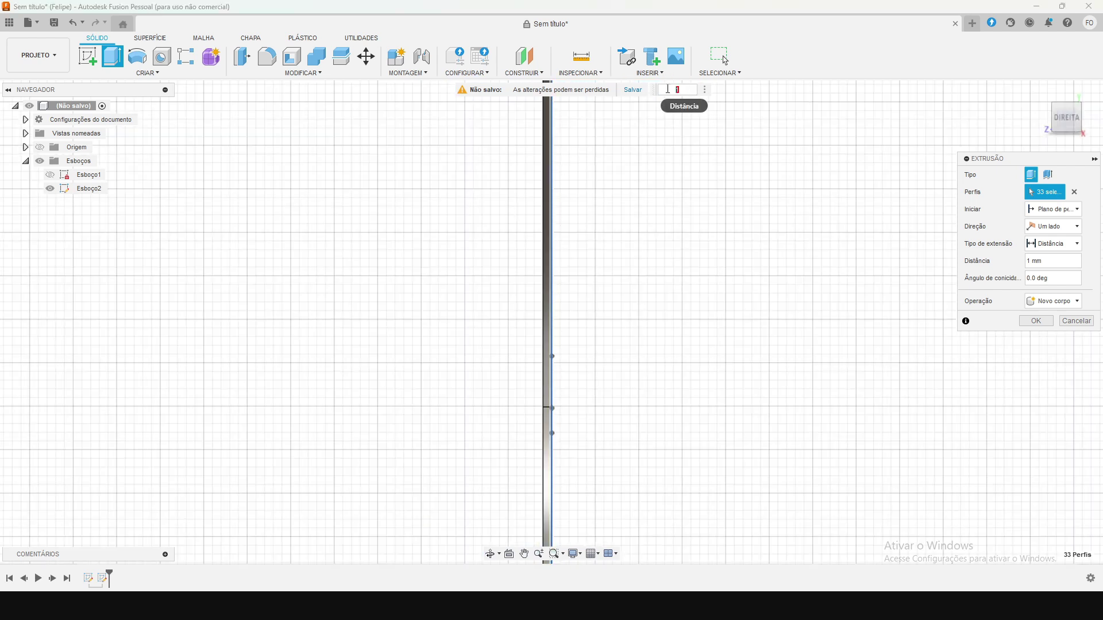
pyautogui.press('Return')
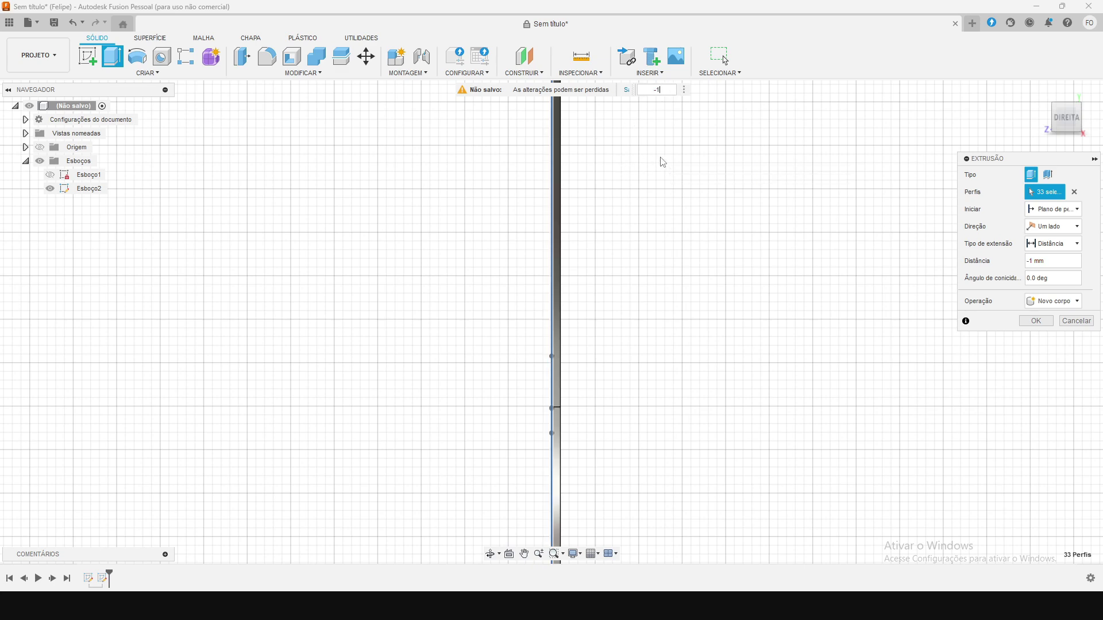
# Step: Set the extrusion's operation to new component and complete it
pyautogui.click(1051, 301)
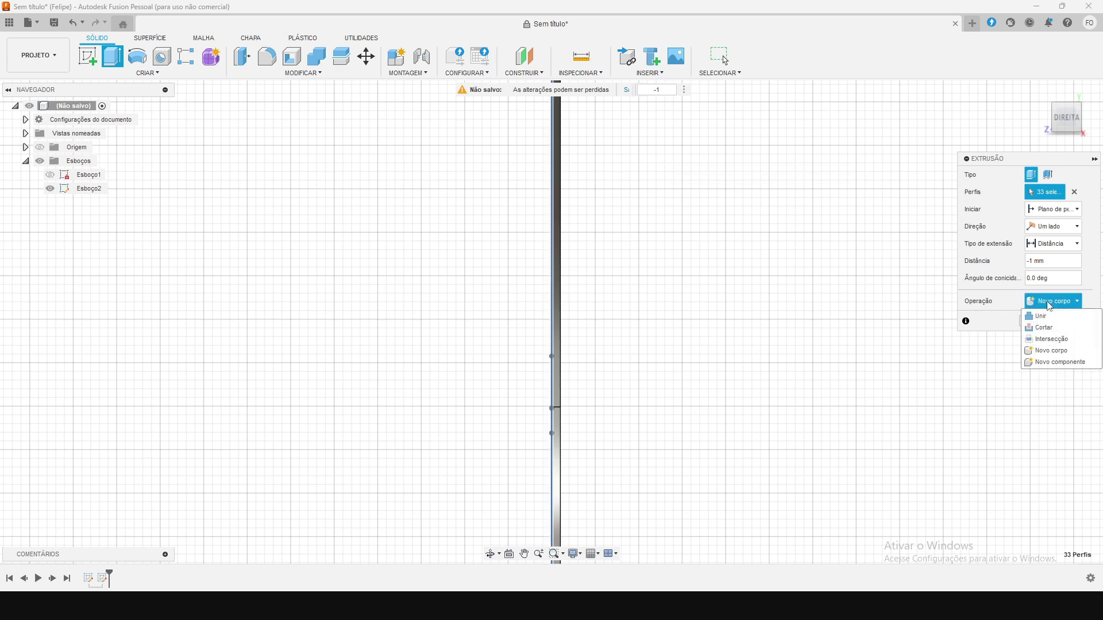
pyautogui.click(1051, 362)
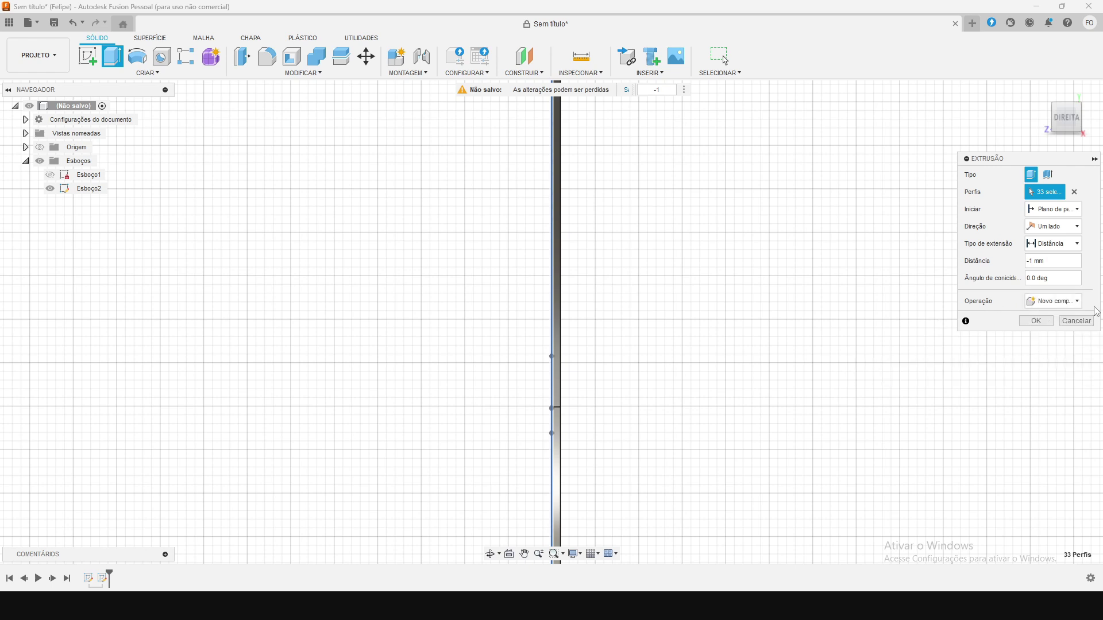
pyautogui.click(1037, 321)
# Step: Show the offset sketch Esboço2 again over the extruded apple plate and turn the model towards its front
pyautogui.scroll(-3, 718, 343)
pyautogui.moveTo(1063, 117); pyautogui.dragTo(1082, 131)
pyautogui.scroll(1, 546, 204)
pyautogui.scroll(-4, 433, 219)
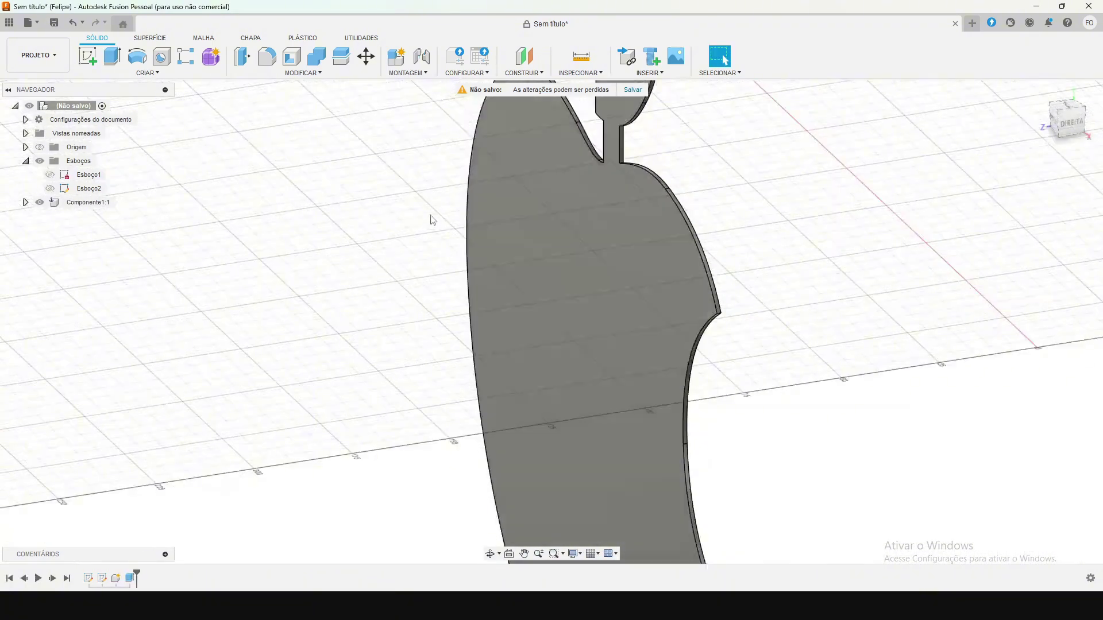
pyautogui.scroll(-2, 521, 198)
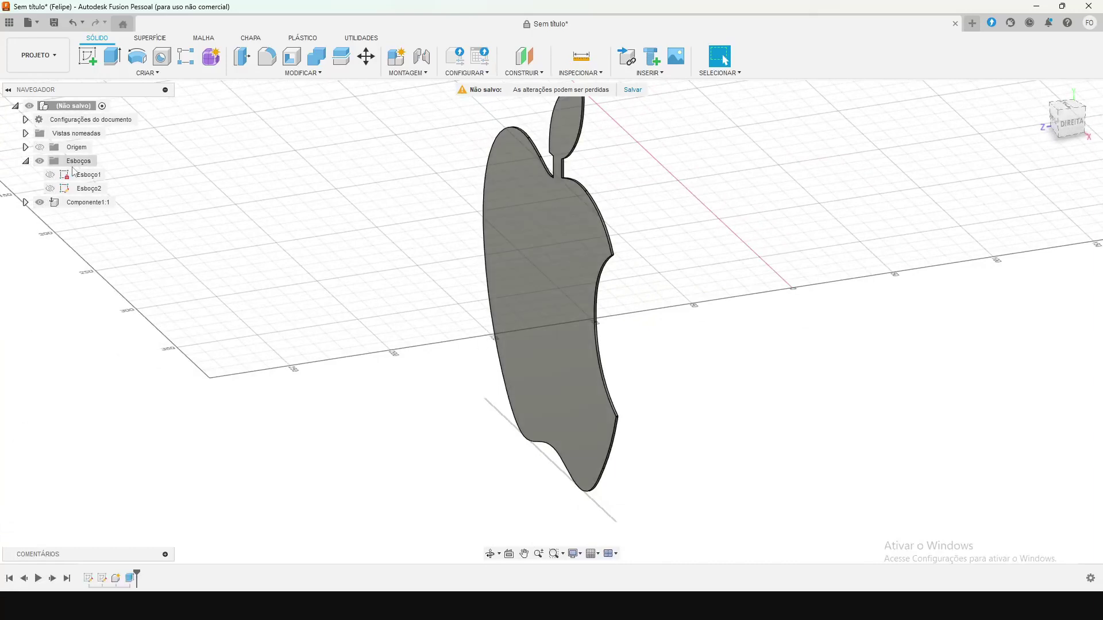
pyautogui.click(50, 189)
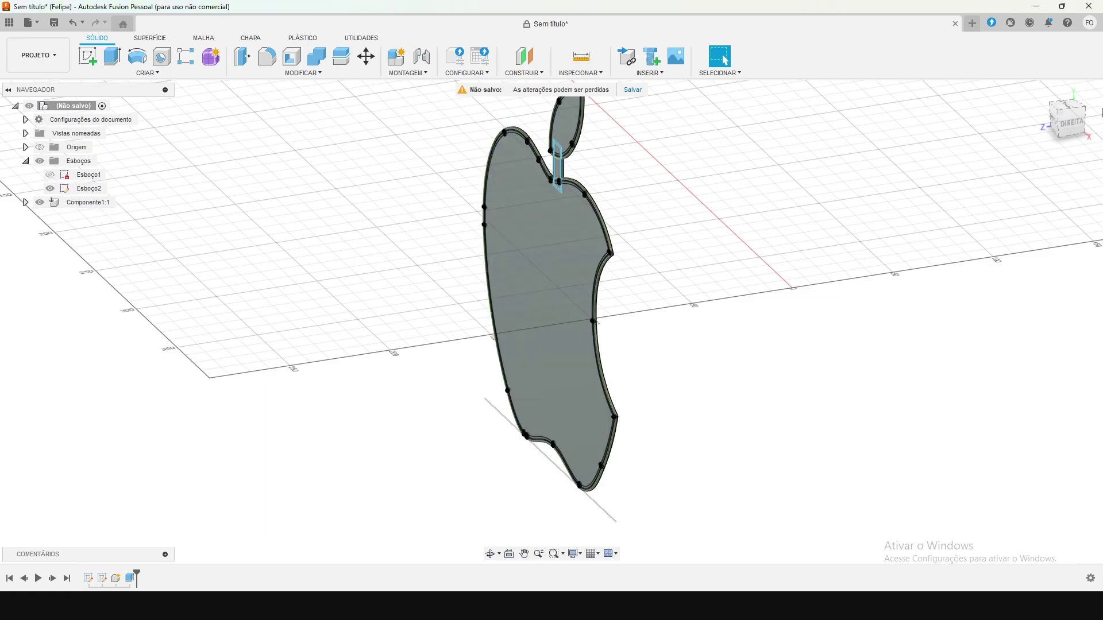
pyautogui.click(1062, 115)
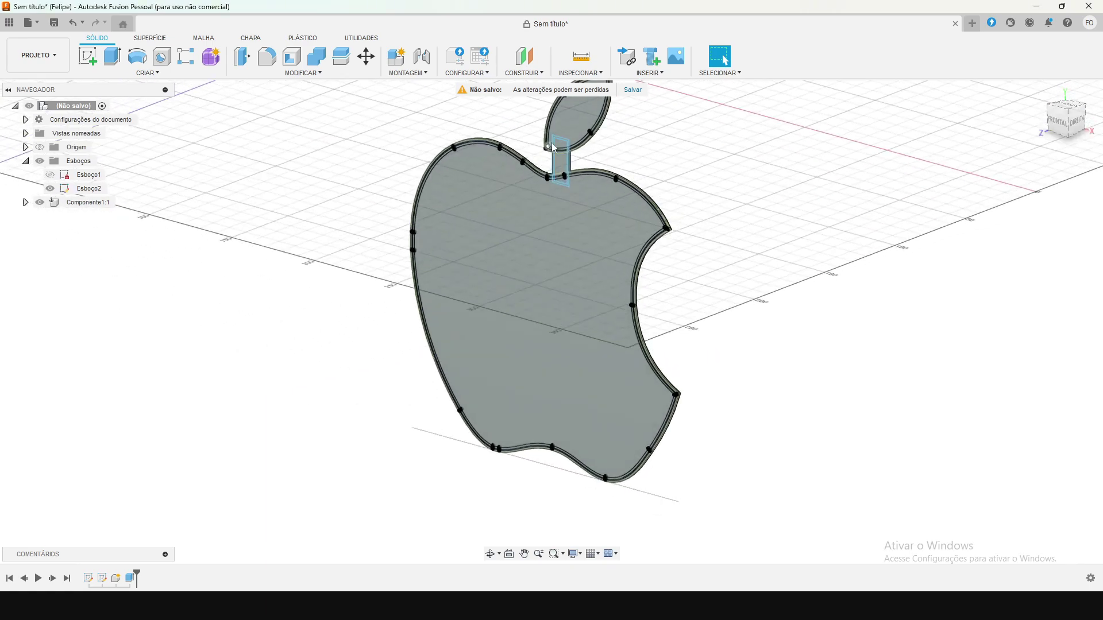
# Step: Select the wider strip profiles between the offset curves of the apple body and the leaf, outside the bridge
pyautogui.scroll(3, 578, 155)
pyautogui.scroll(5, 574, 191)
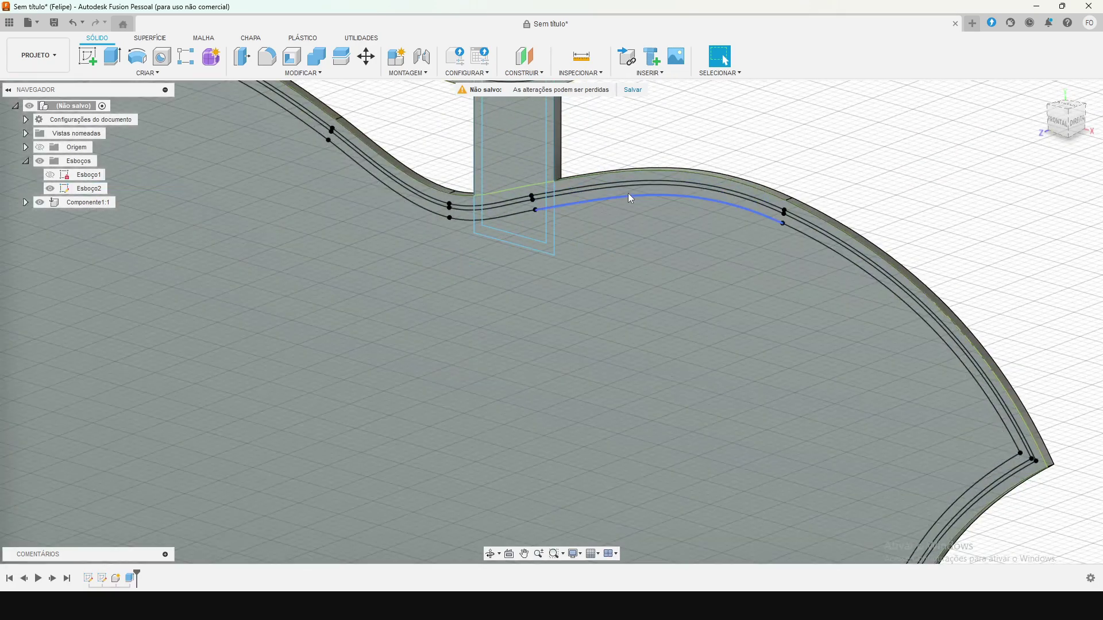
pyautogui.click(624, 191)
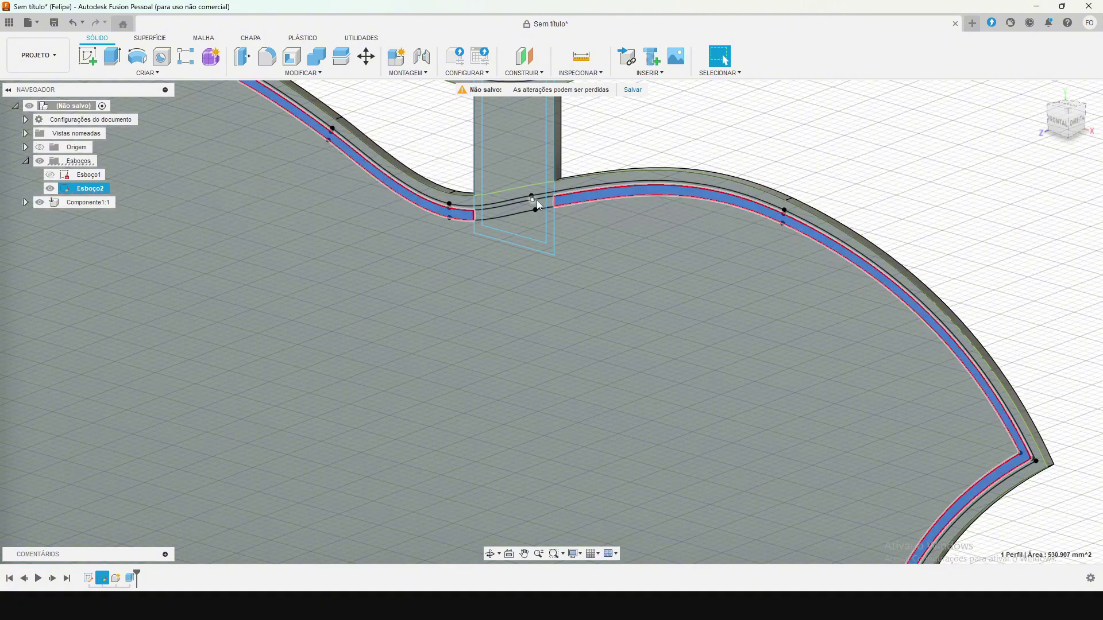
pyautogui.scroll(-6, 531, 202)
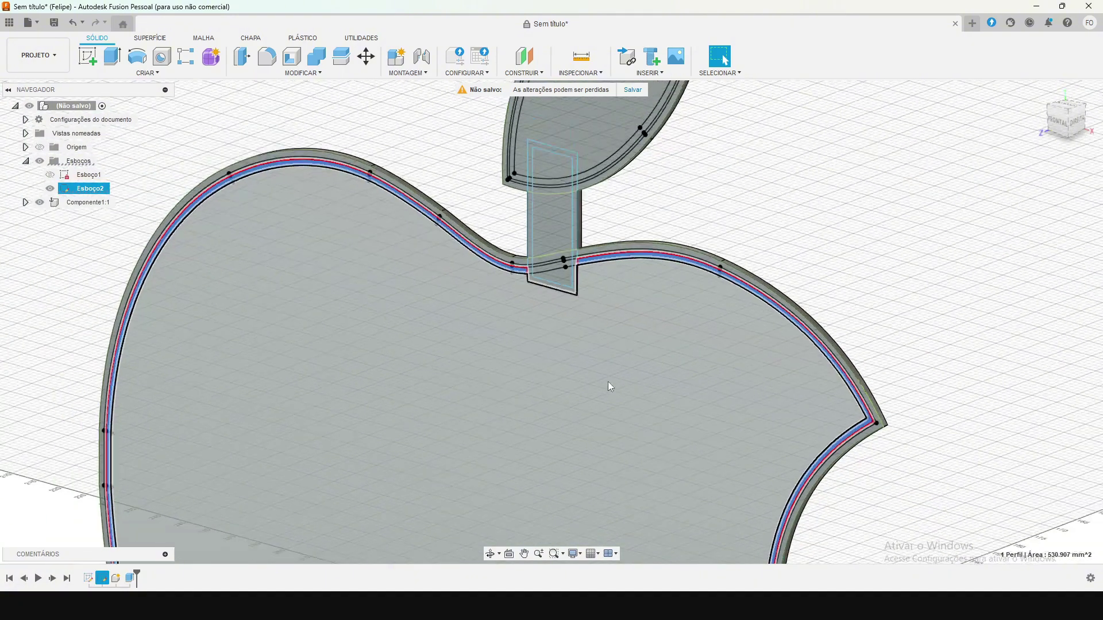
pyautogui.scroll(5, 539, 178)
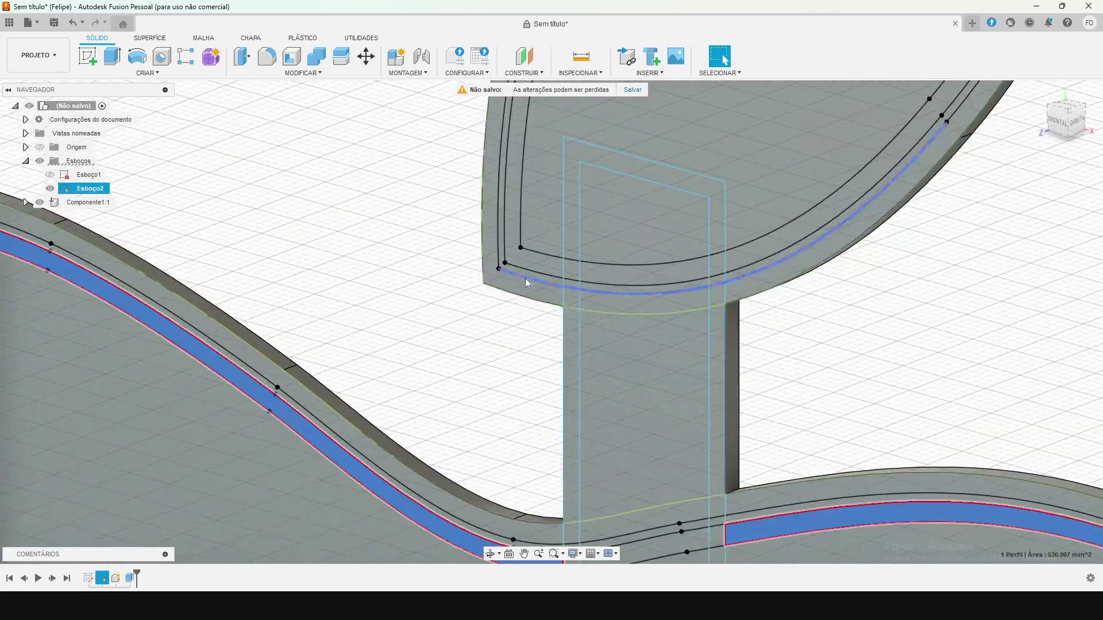
pyautogui.keyDown('ctrl'); pyautogui.click(538, 259); pyautogui.keyUp('ctrl')
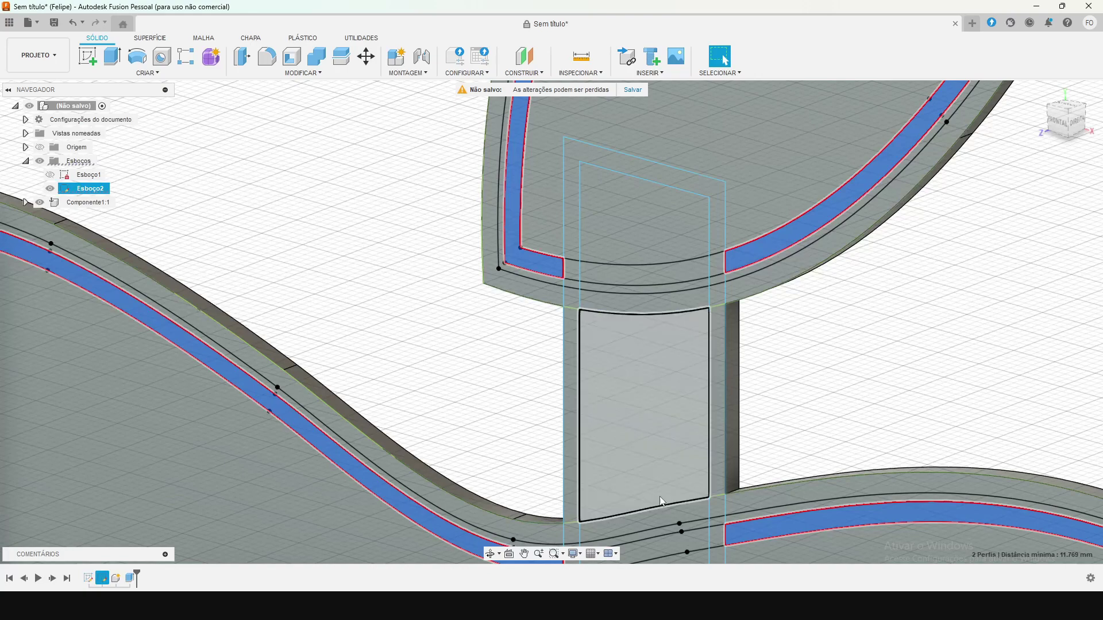
pyautogui.scroll(-2, 619, 250)
pyautogui.scroll(-3, 601, 250)
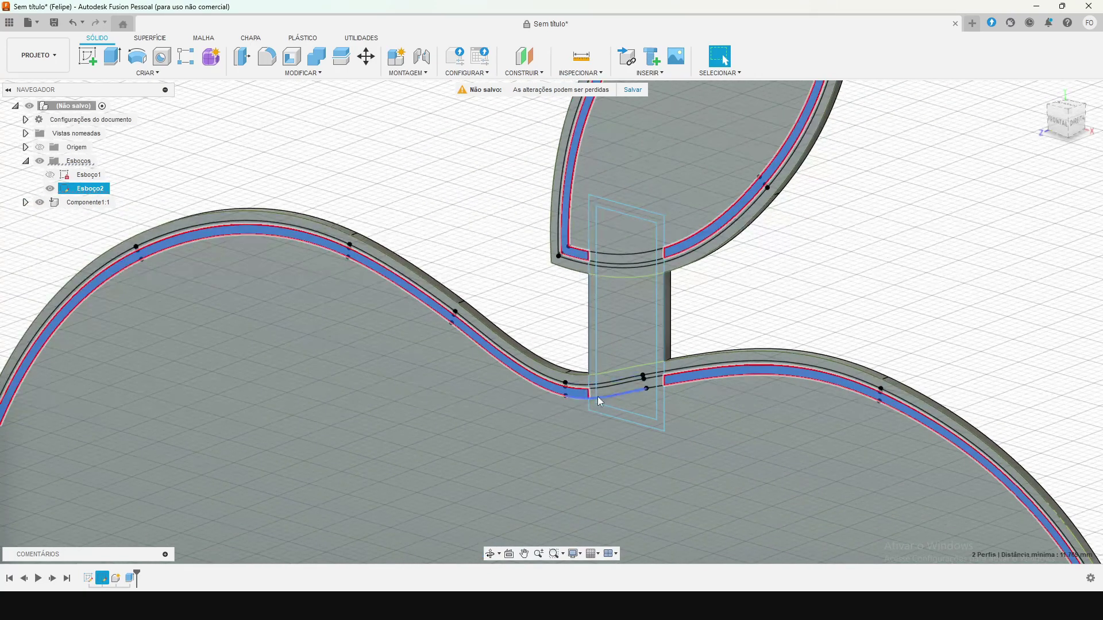
# Step: Extrude the selected body and leaf strips 1.5 mm and join them to the base plate
pyautogui.click(117, 59)
pyautogui.click(1050, 260)
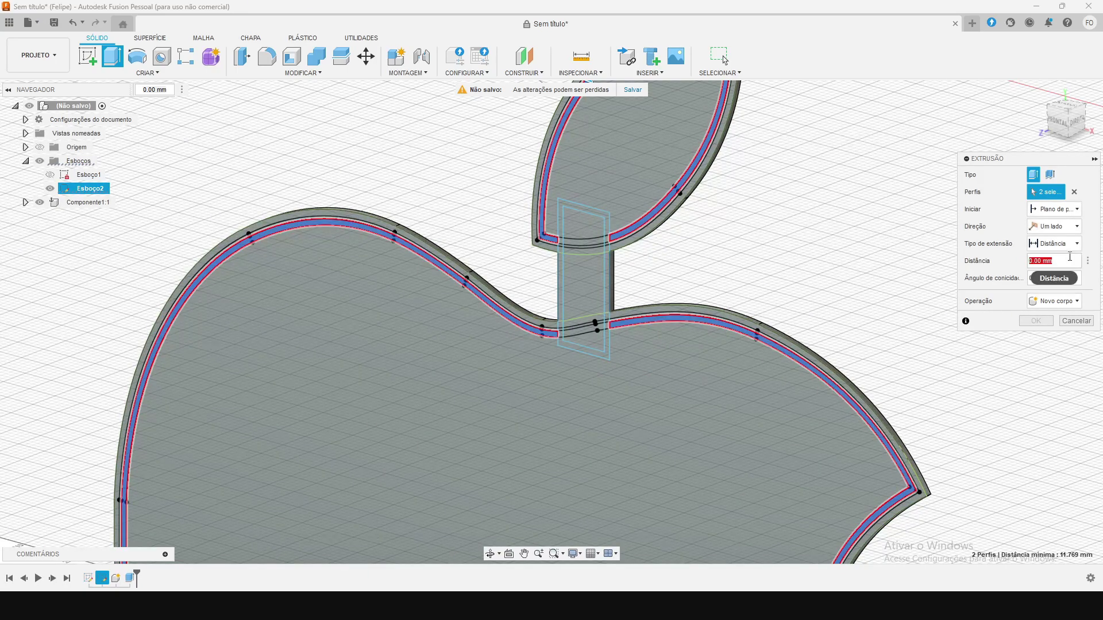
pyautogui.write('1,5')
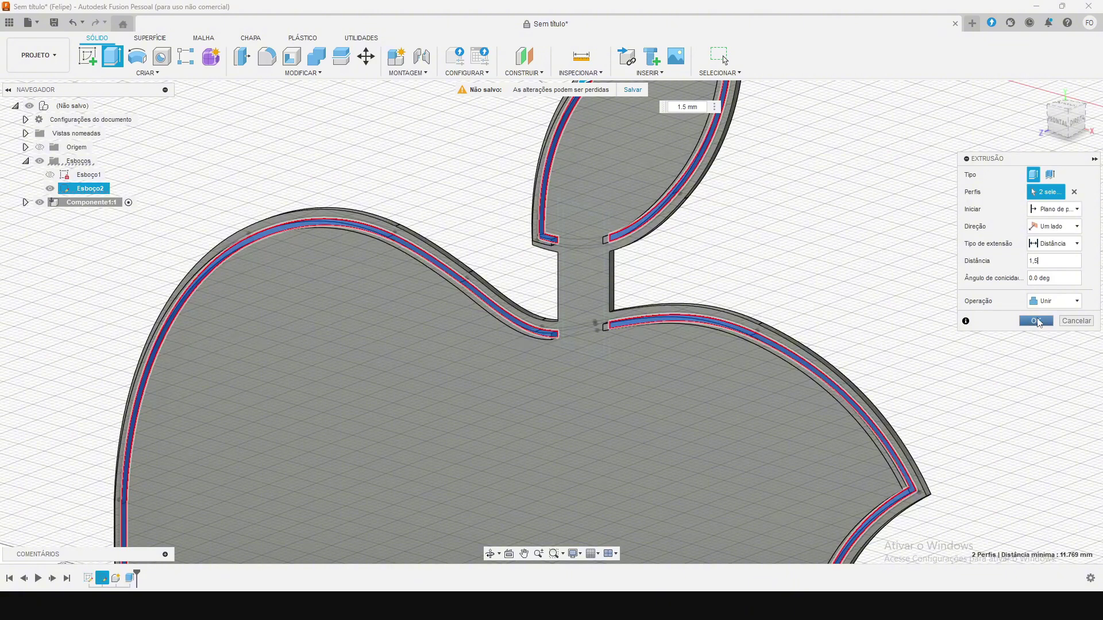
pyautogui.click(1035, 324)
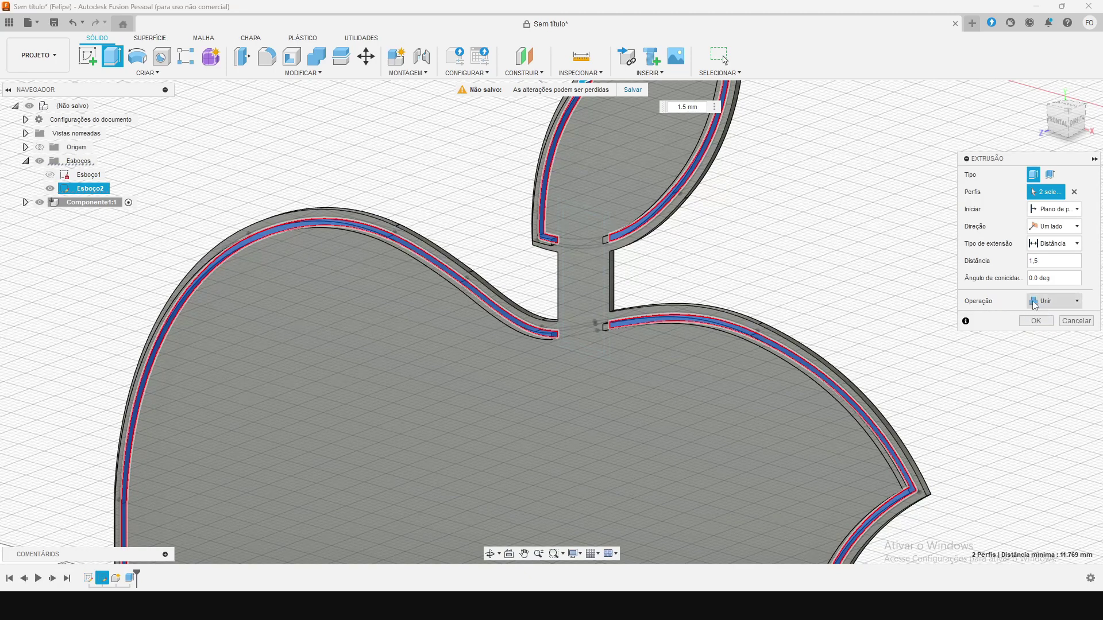
pyautogui.click(1052, 306)
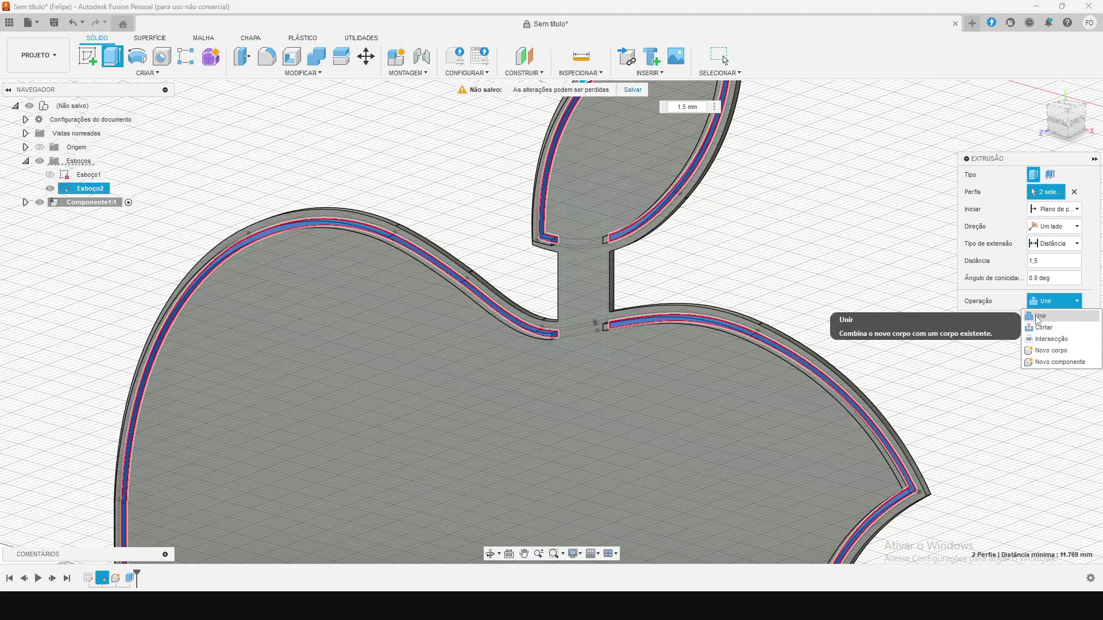
pyautogui.click(1037, 317)
pyautogui.click(1036, 321)
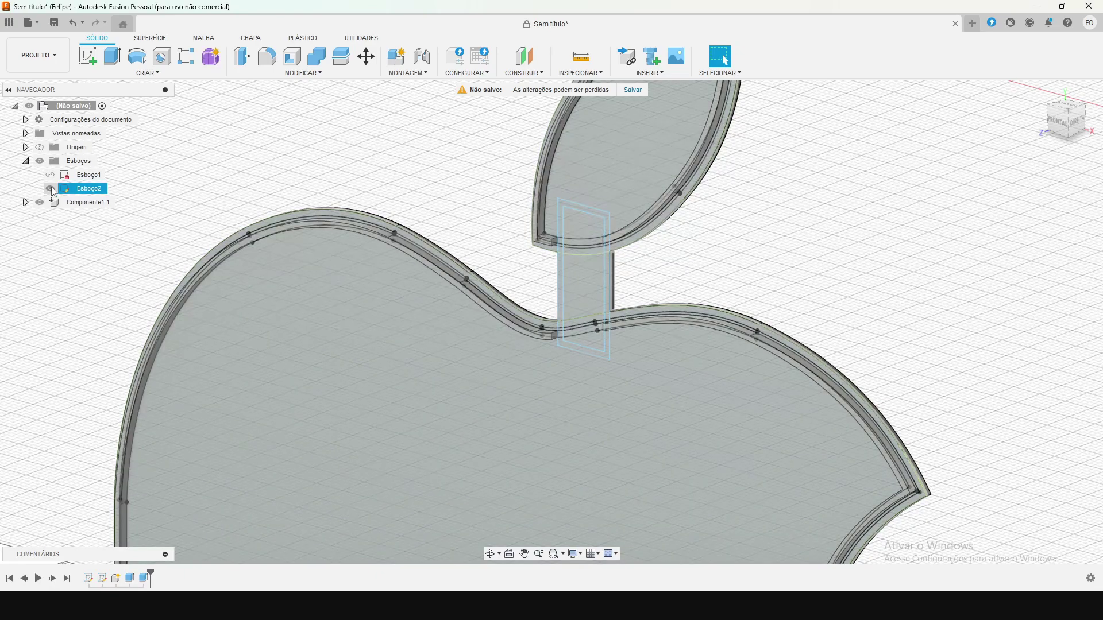
# Step: Hide sketch Esboço2 to examine the raised walls around the apple and leaf, and show the sketch again
pyautogui.click(50, 188)
pyautogui.scroll(-5, 569, 239)
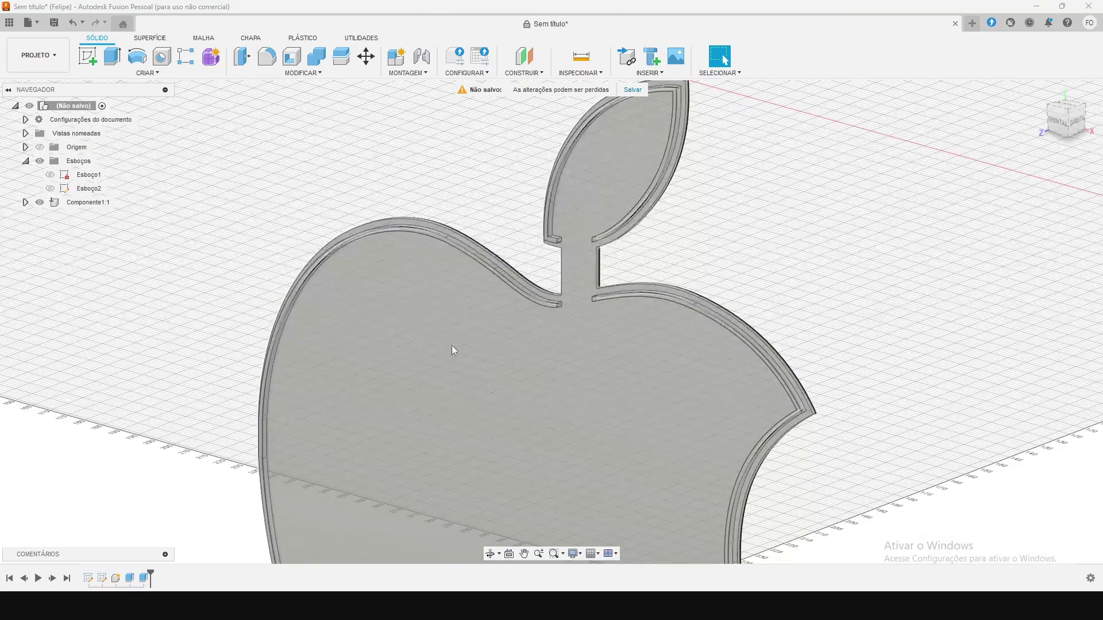
pyautogui.scroll(5, 680, 215)
pyautogui.scroll(-5, 681, 214)
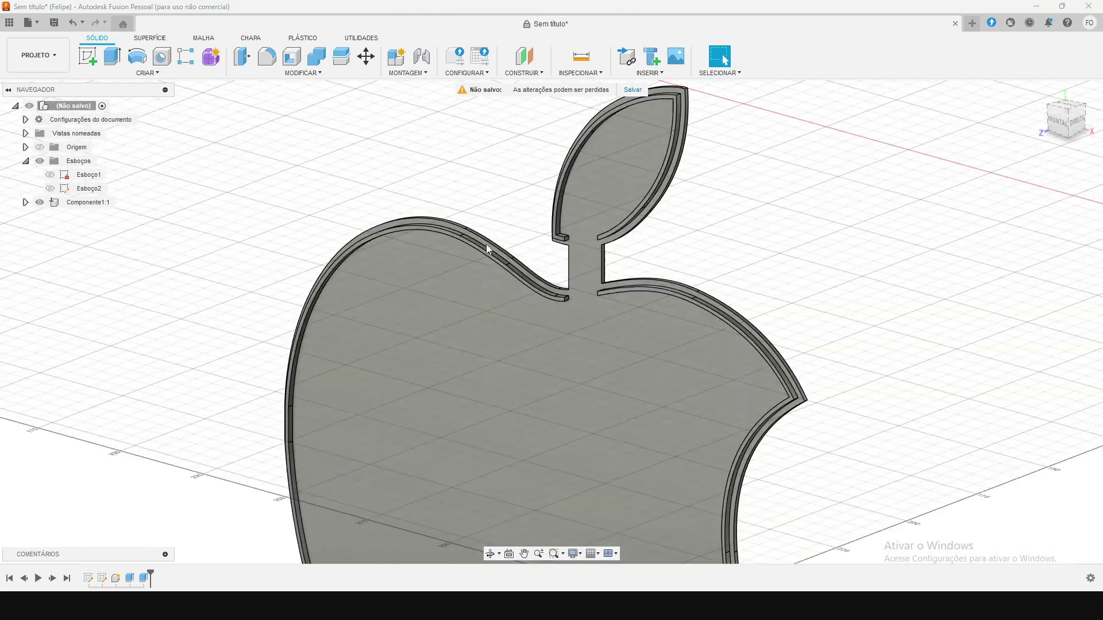
pyautogui.click(50, 189)
pyautogui.click(86, 188)
pyautogui.scroll(5, 585, 252)
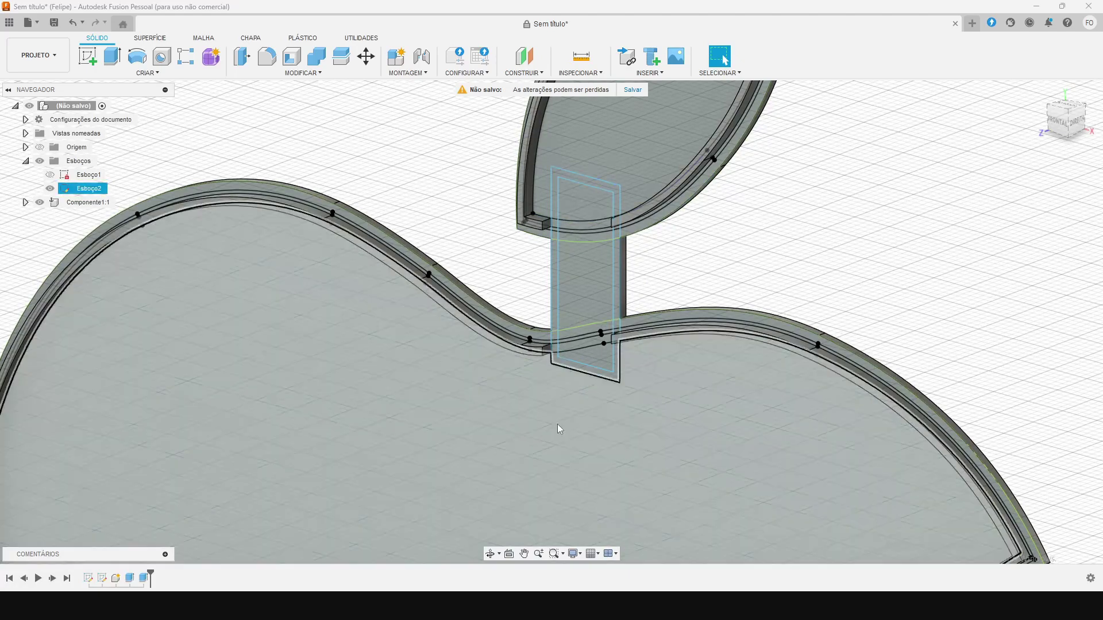
pyautogui.scroll(3, 578, 191)
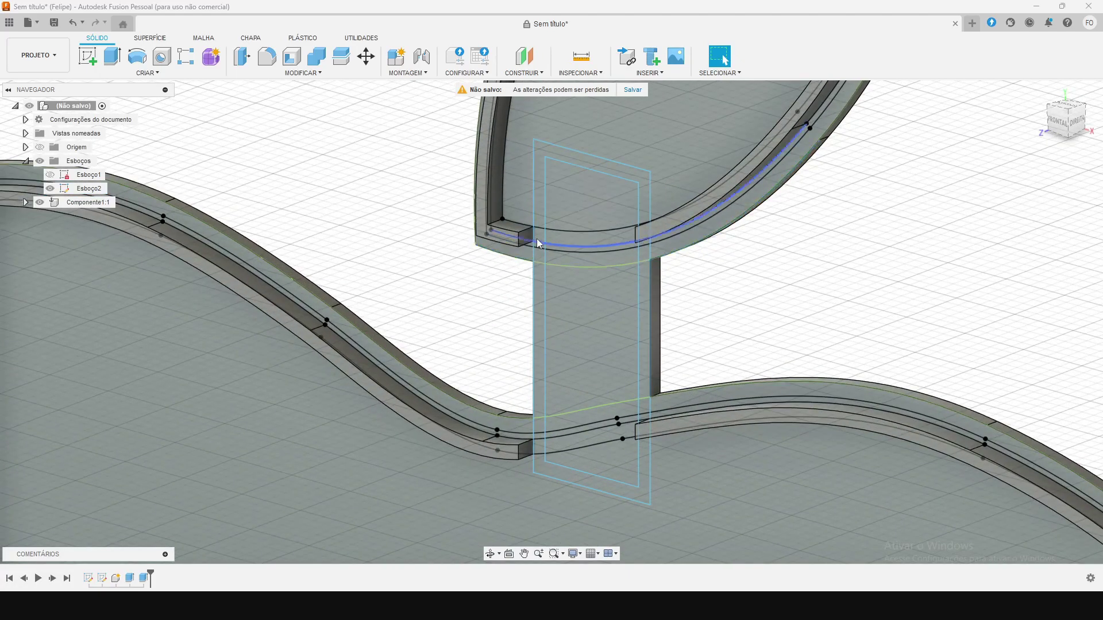
# Step: From the front view, select the profiles where the bridge crosses the offset strips at the leaf's lower edge
pyautogui.click(1061, 127)
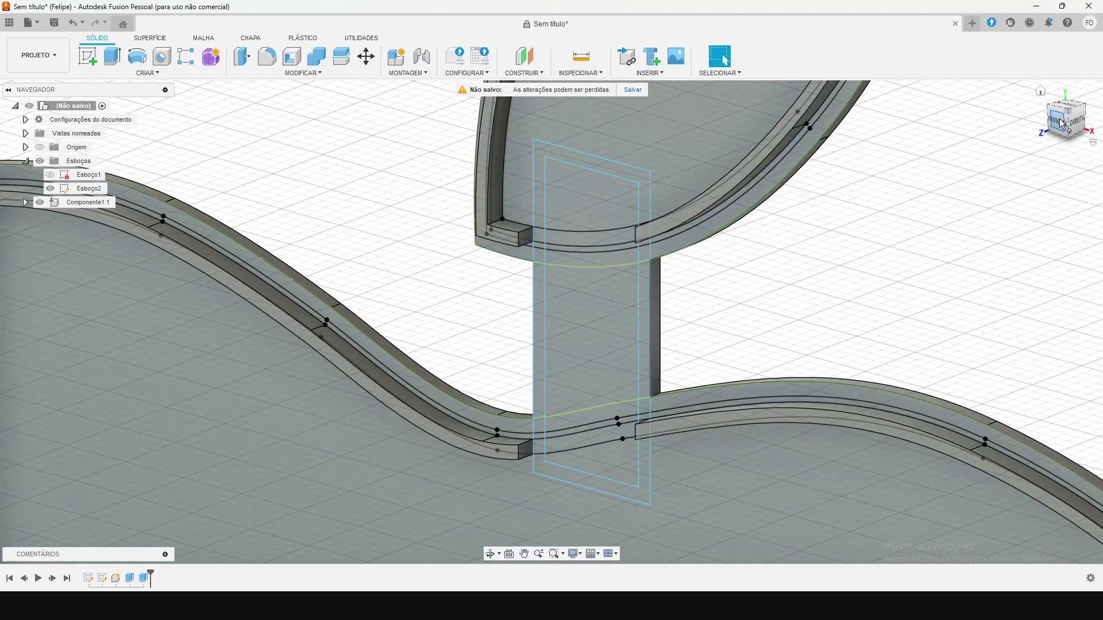
pyautogui.scroll(-3, 407, 394)
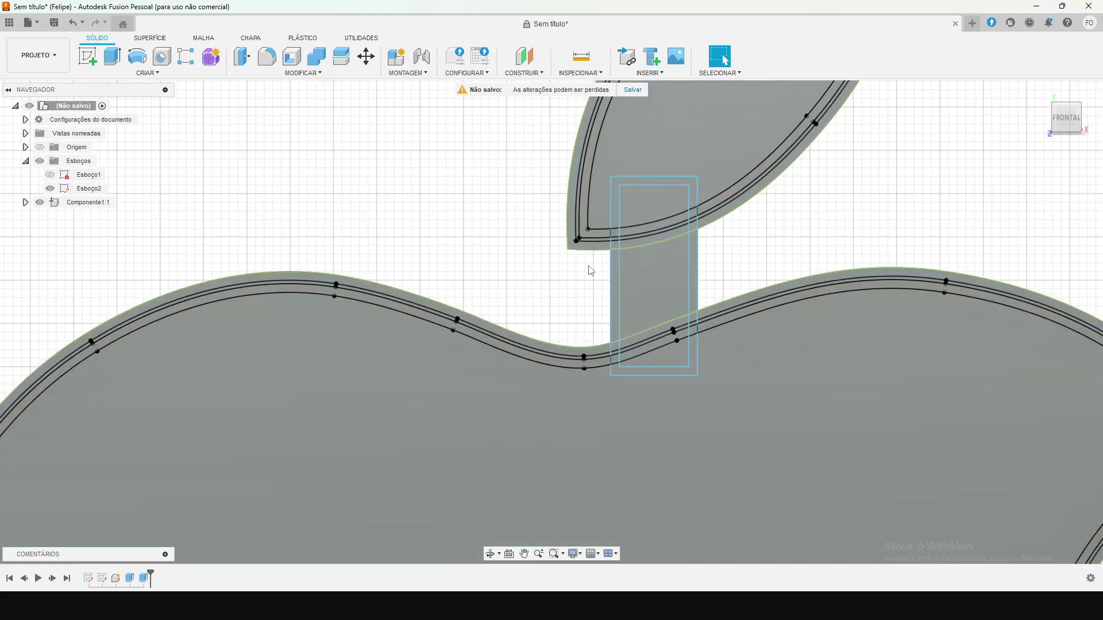
pyautogui.scroll(3, 713, 253)
pyautogui.scroll(3, 595, 270)
pyautogui.click(602, 236)
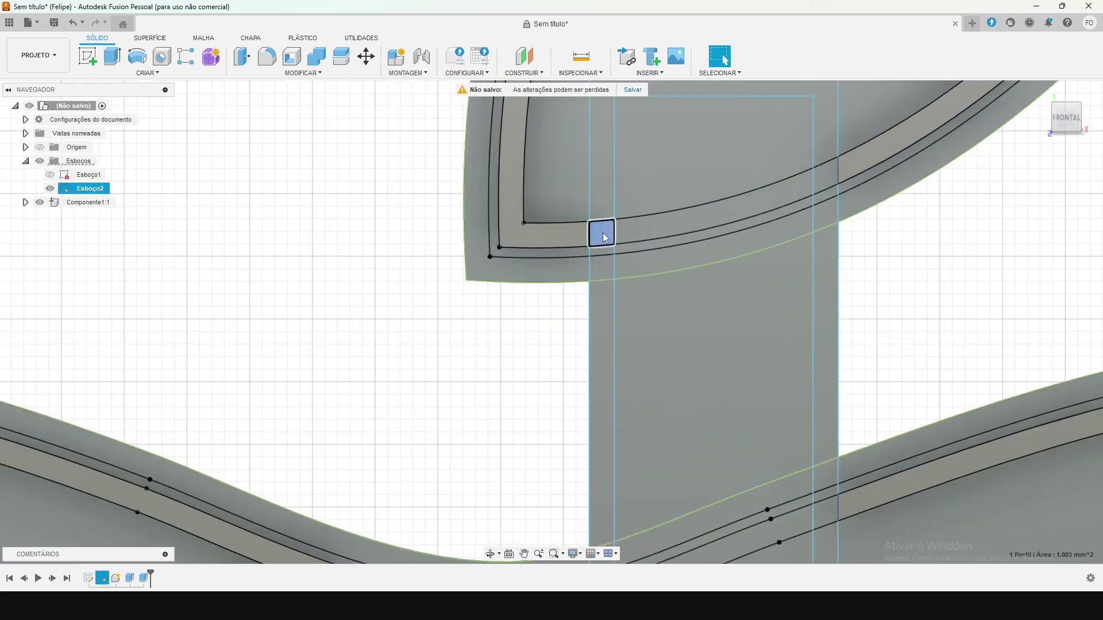
pyautogui.click(649, 225)
pyautogui.click(825, 190)
pyautogui.click(780, 212)
pyautogui.click(778, 229)
pyautogui.click(822, 217)
# Step: Add the remaining edge profiles below the leaf and the bridge's centre and side profiles to the selection
pyautogui.click(601, 266)
pyautogui.click(604, 249)
pyautogui.click(606, 293)
pyautogui.click(664, 312)
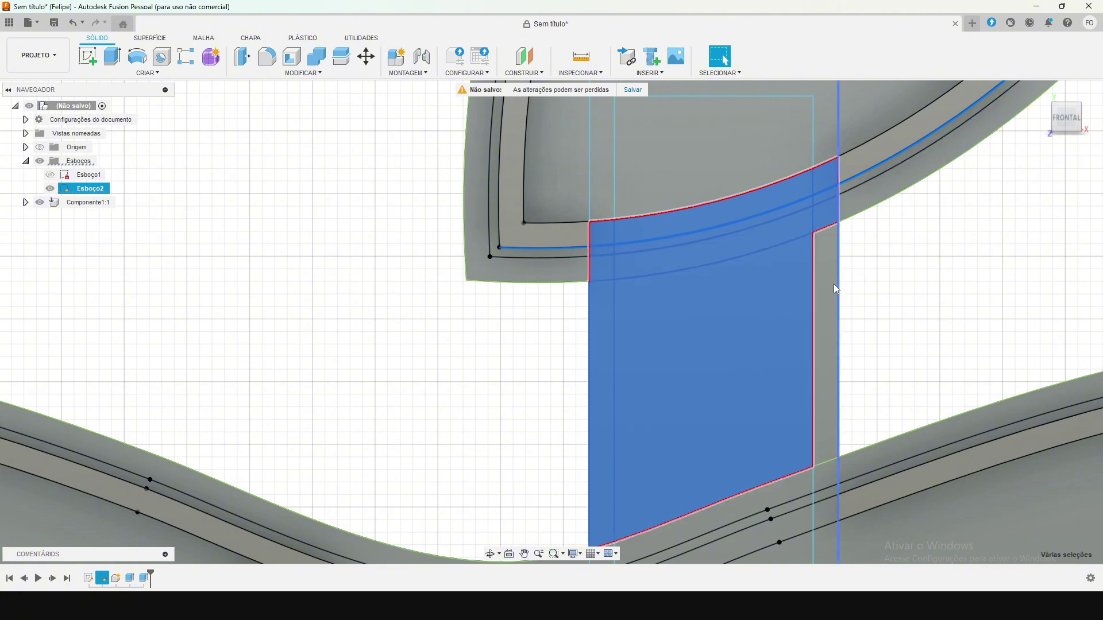
pyautogui.click(828, 272)
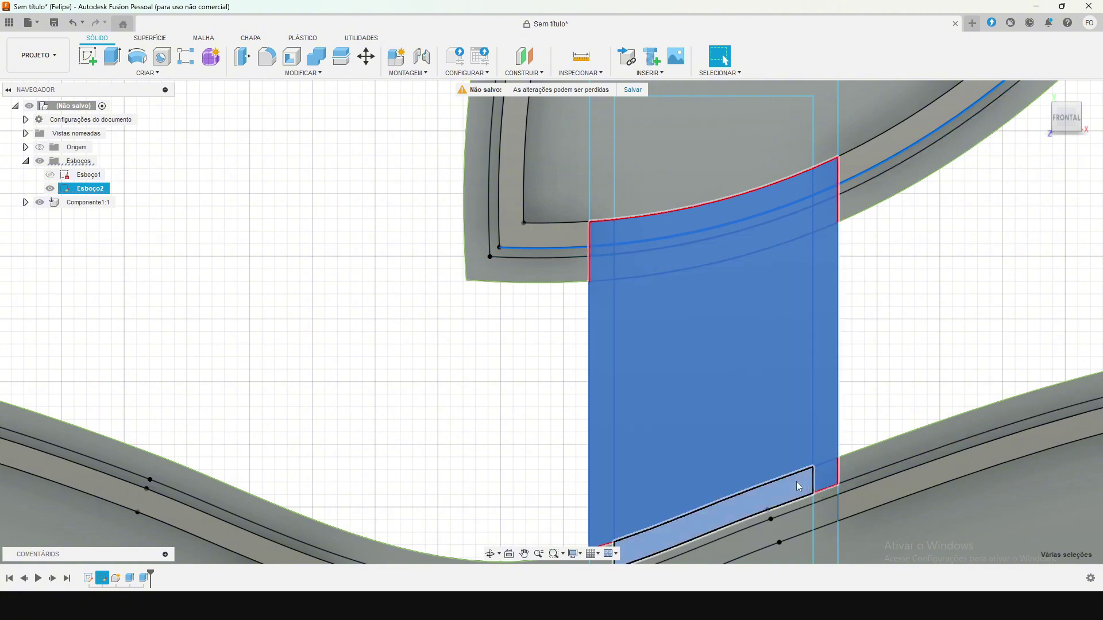
# Step: Add the bridge's overlapping profiles at the apple body's upper edge, down to the innermost offset curve
pyautogui.scroll(-3, 724, 248)
pyautogui.scroll(6, 699, 401)
pyautogui.click(624, 460)
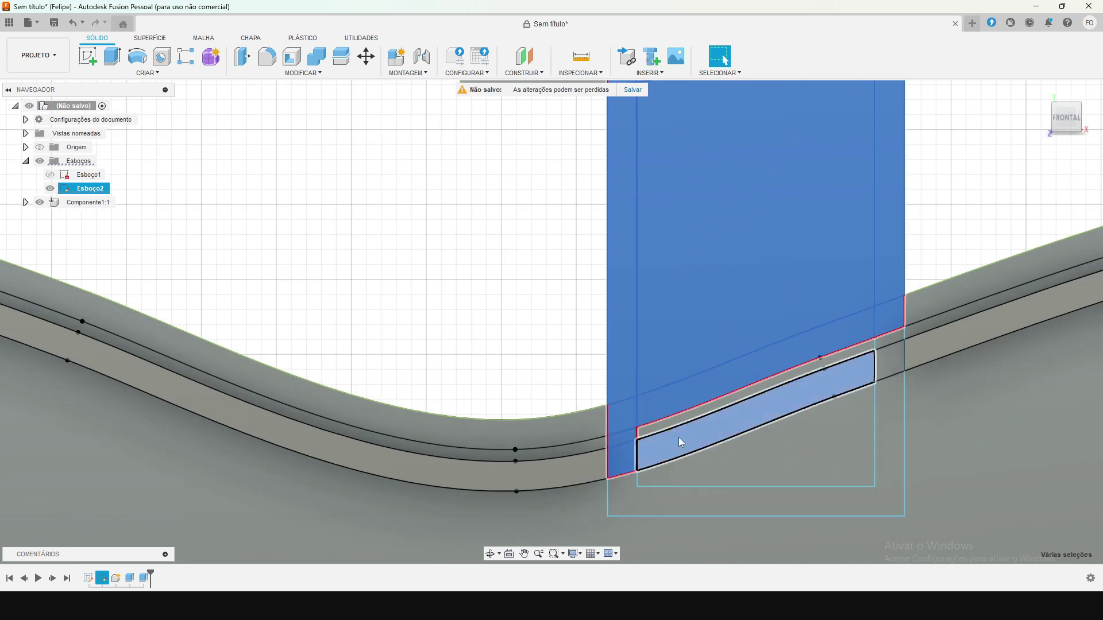
pyautogui.click(718, 417)
pyautogui.click(896, 368)
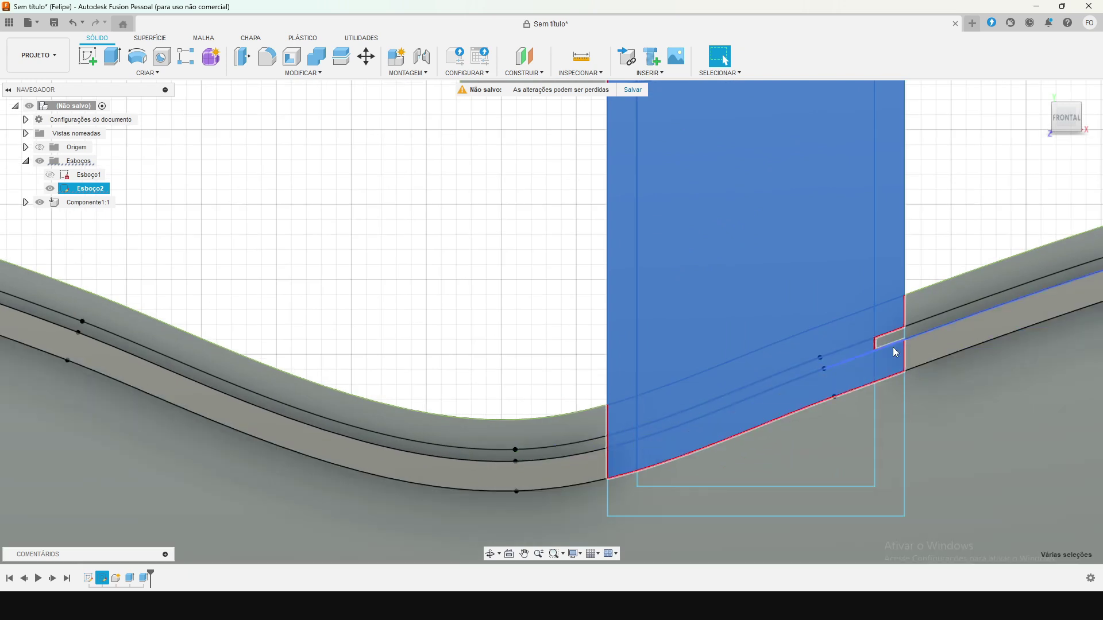
pyautogui.scroll(-3, 526, 391)
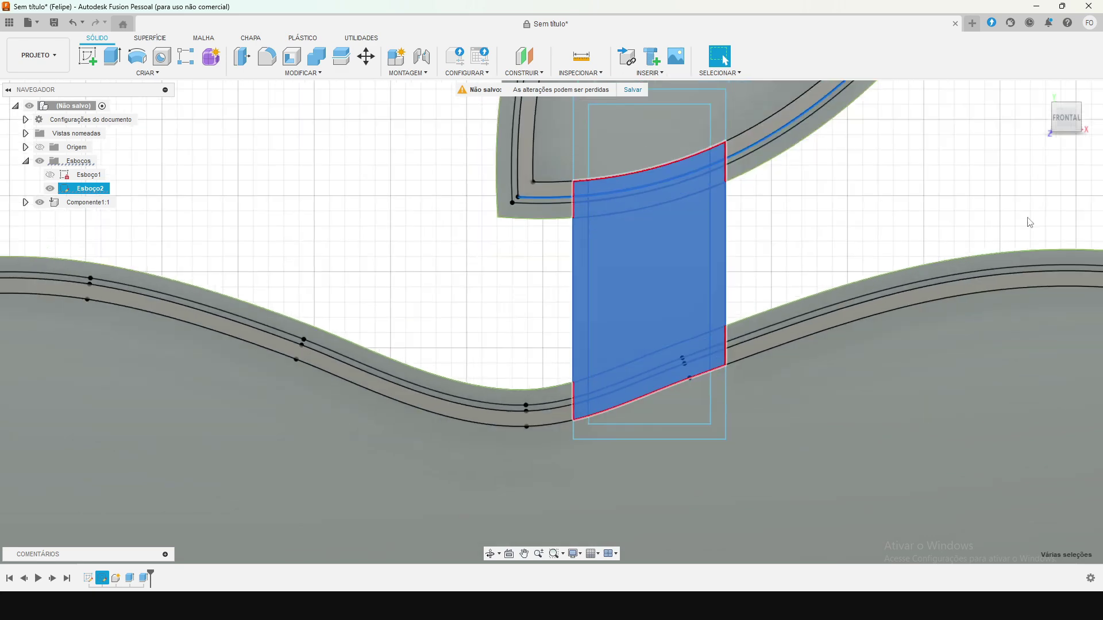
# Step: Extrude the selected bridge profiles 4 mm and join them to the plate
pyautogui.moveTo(1069, 124); pyautogui.dragTo(906, 198)
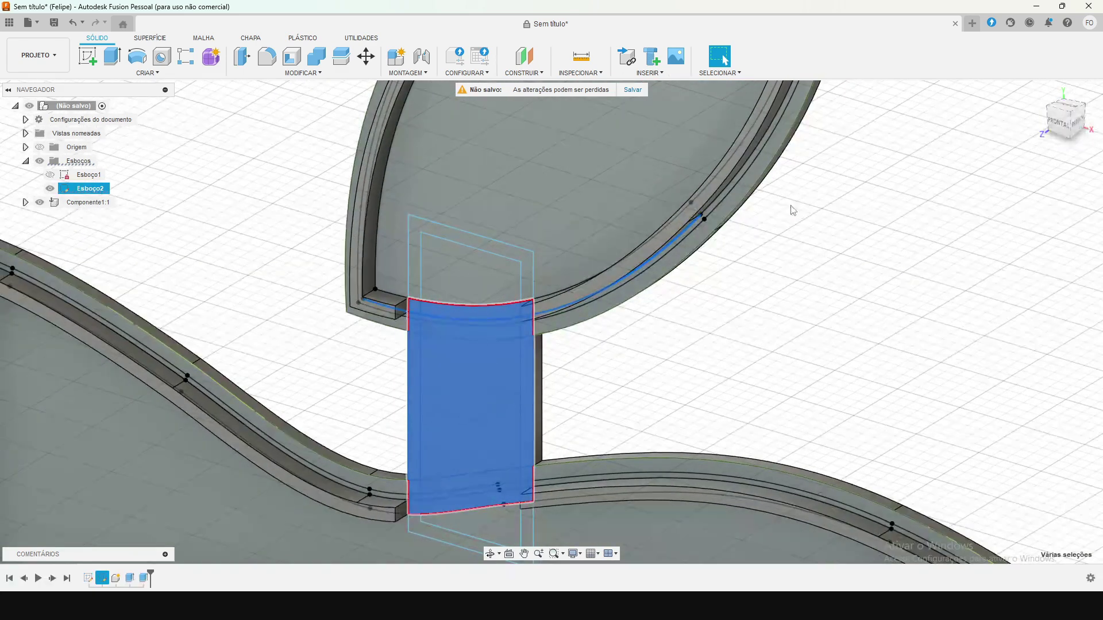
pyautogui.scroll(-2, 908, 198)
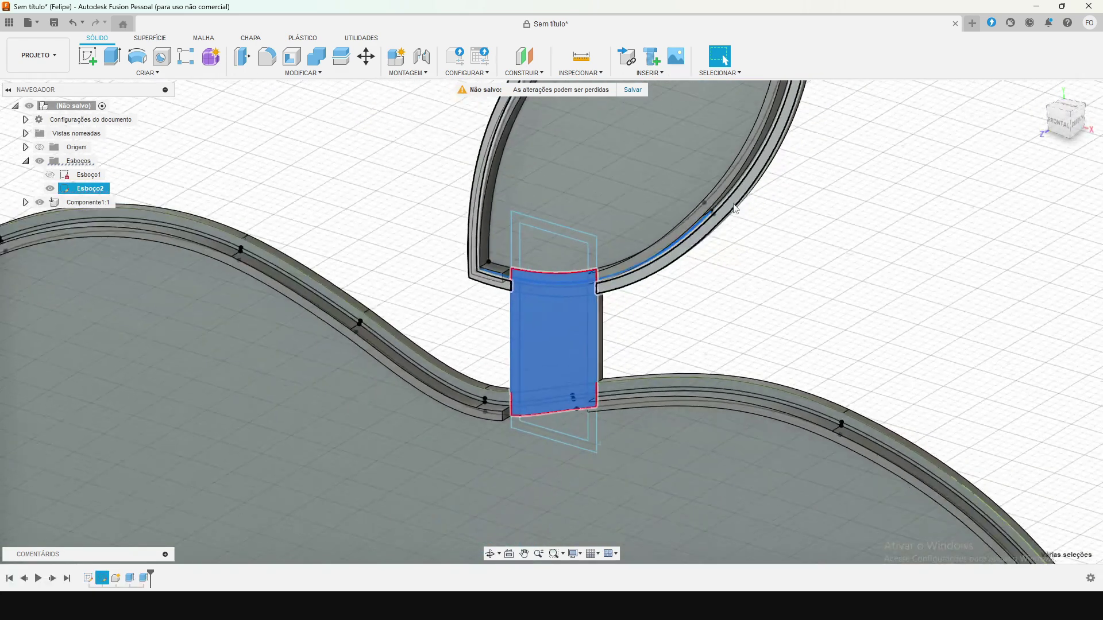
pyautogui.click(112, 59)
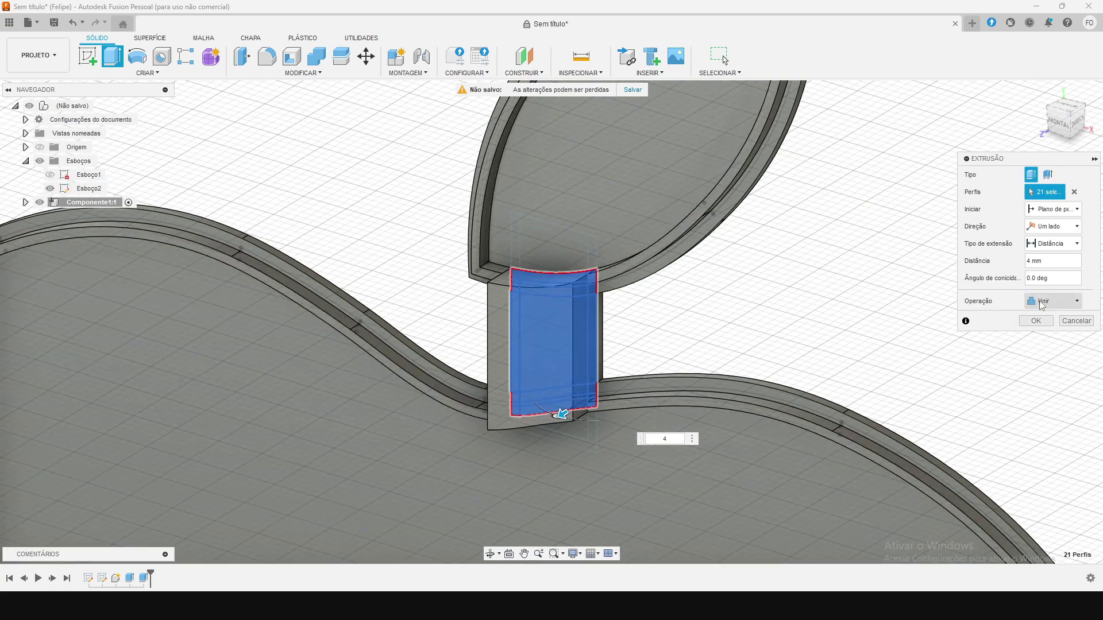
pyautogui.click(1036, 322)
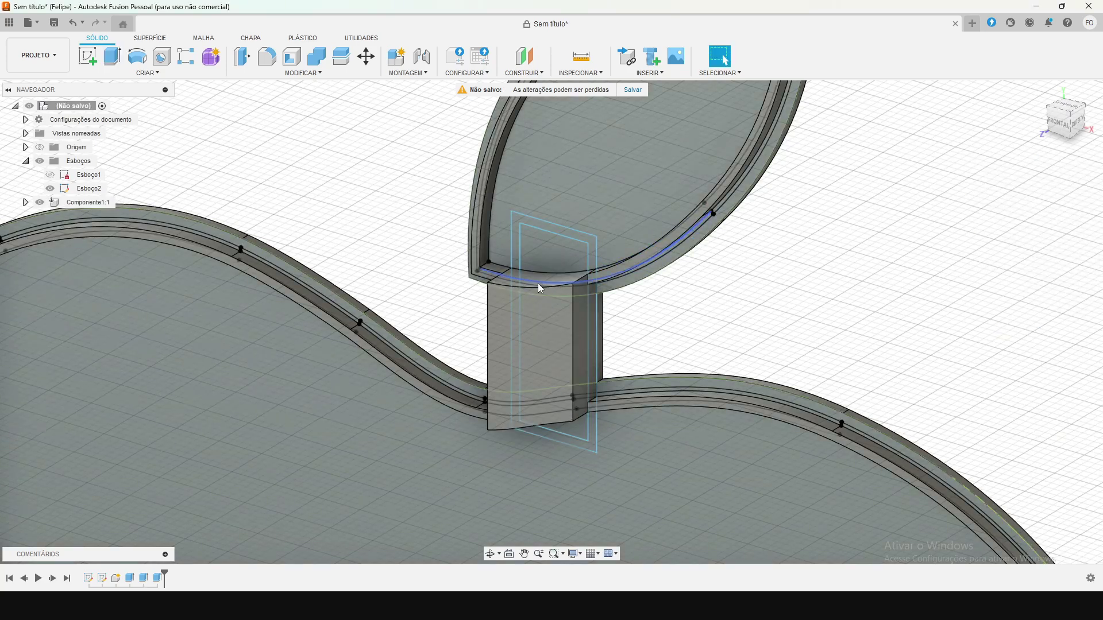
# Step: Hide component Componente1:1, leaving sketch Esboço2 displayed around the bridge
pyautogui.moveTo(1054, 130)
pyautogui.mouseDown()
pyautogui.moveTo(1062, 142)
pyautogui.moveTo(1063, 124)
pyautogui.mouseUp()
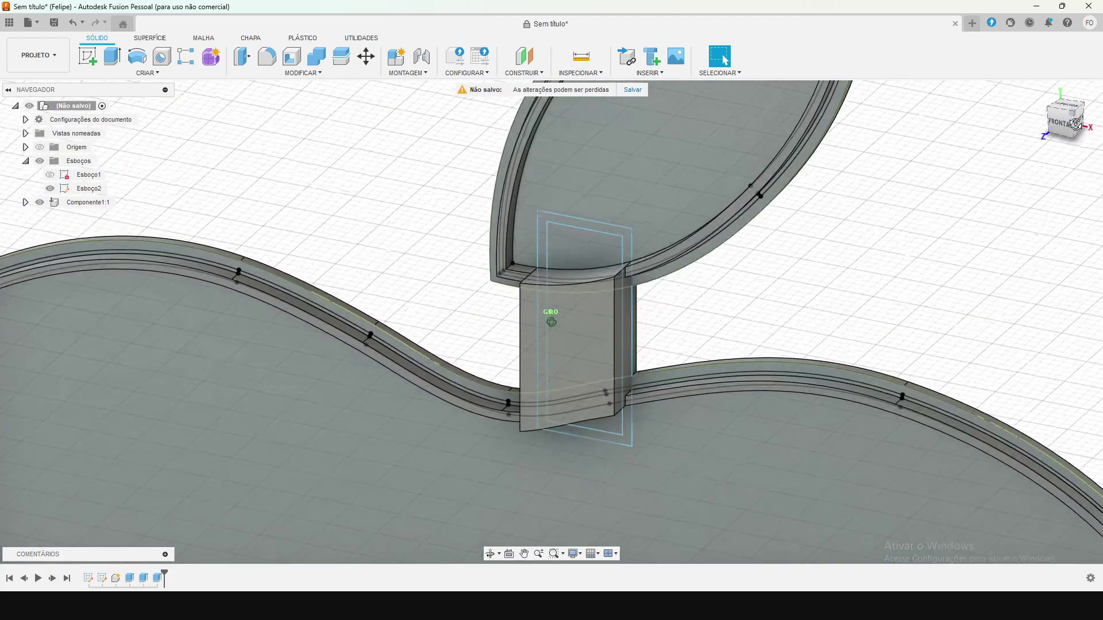
pyautogui.click(46, 203)
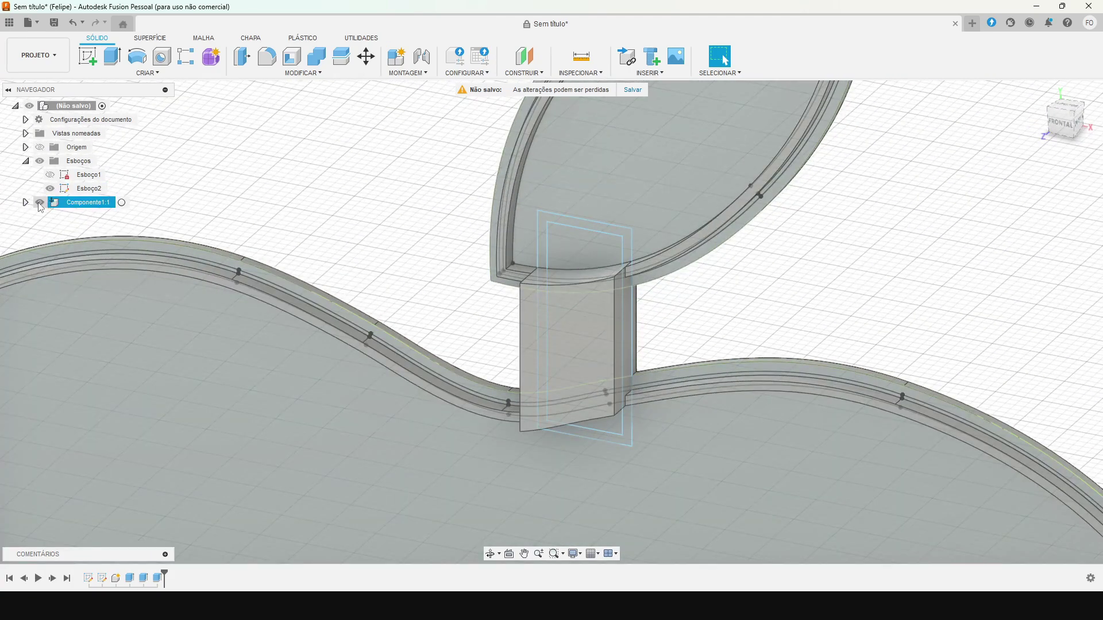
pyautogui.click(31, 224)
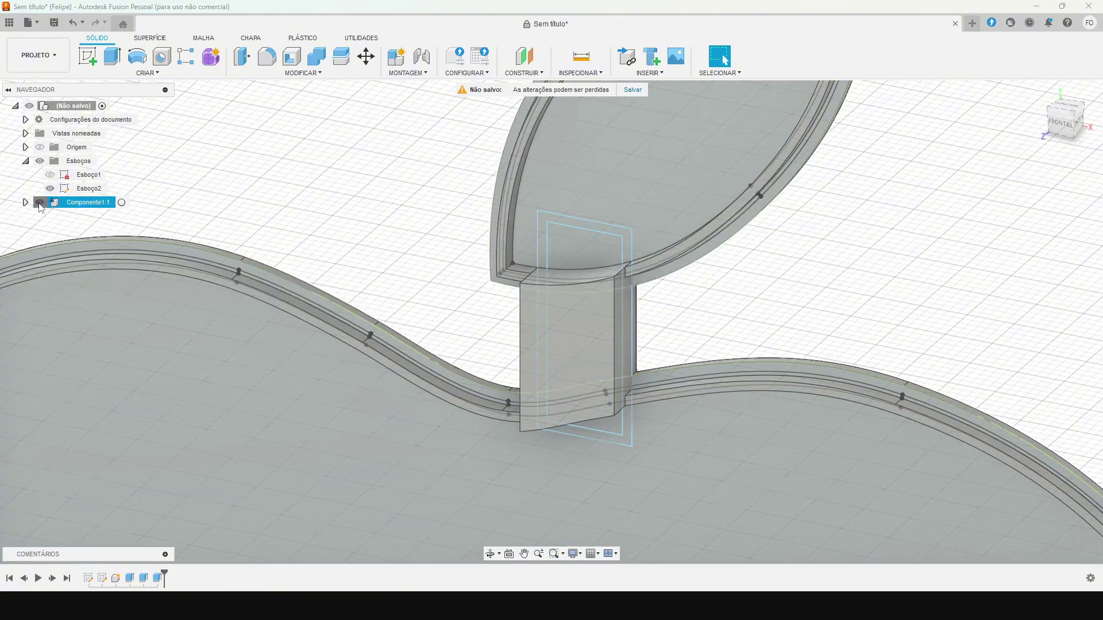
pyautogui.click(40, 202)
pyautogui.scroll(3, 569, 284)
pyautogui.scroll(2, 571, 284)
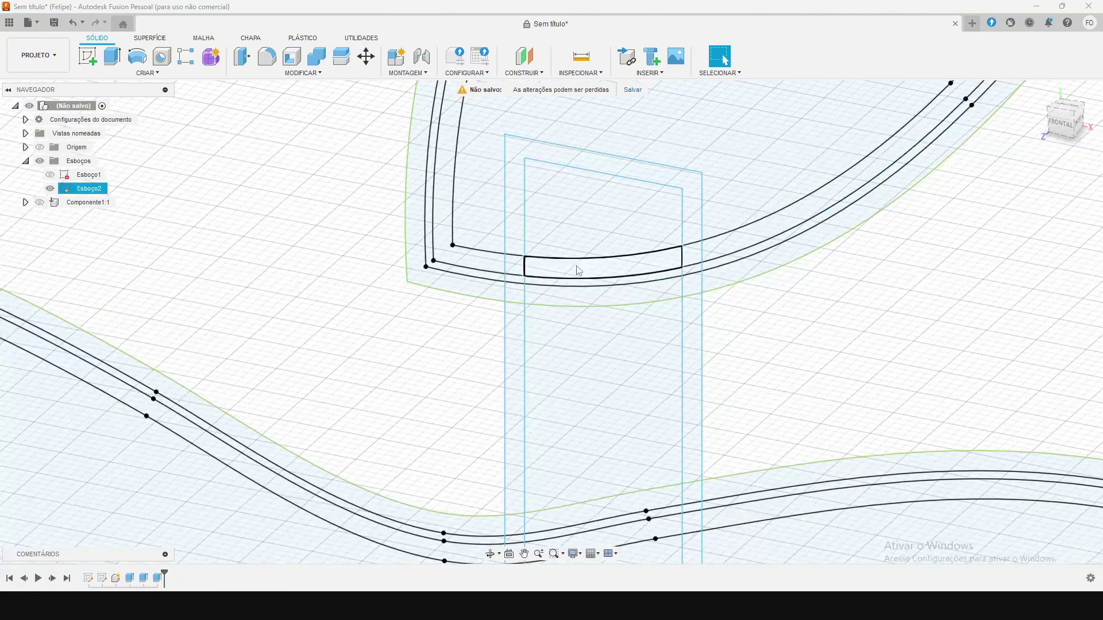
# Step: Select the seven profiles within the bridge's inner rectangle, from the leaf's innermost offset to the apple body's innermost offset
pyautogui.click(604, 282)
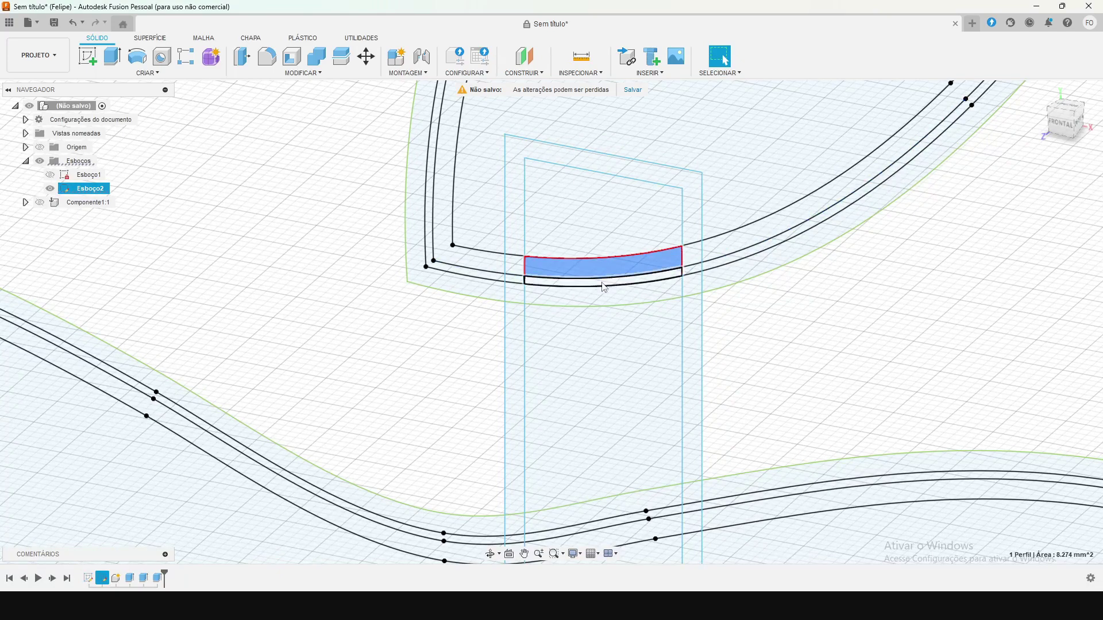
pyautogui.click(610, 279)
pyautogui.keyDown('ctrl'); pyautogui.click(610, 272); pyautogui.keyUp('ctrl')
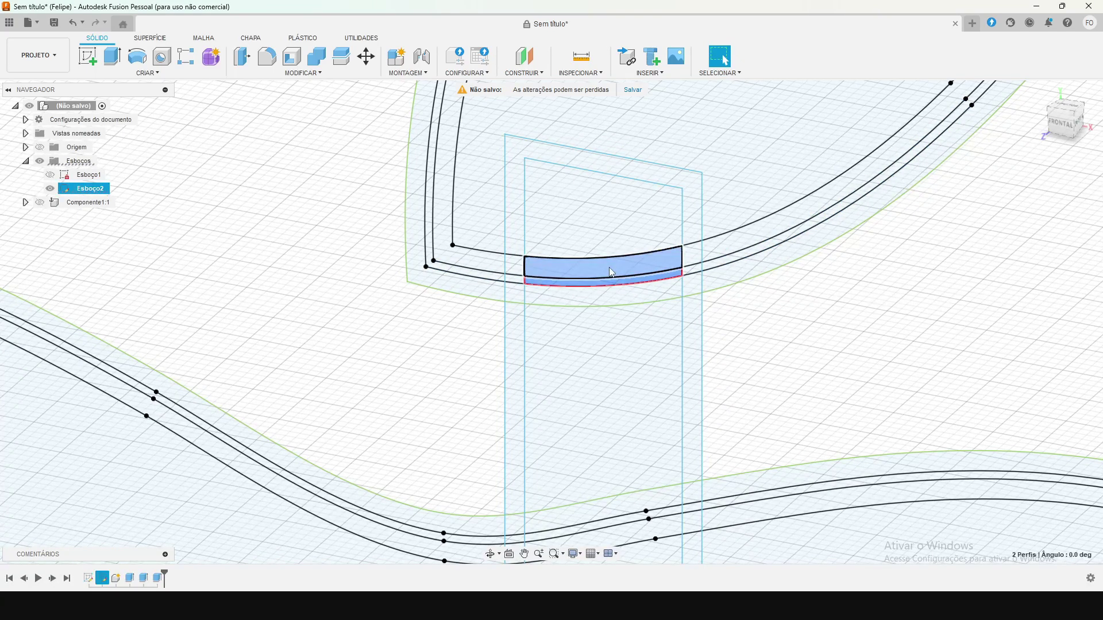
pyautogui.keyDown('ctrl'); pyautogui.click(608, 325); pyautogui.keyUp('ctrl')
pyautogui.keyDown('ctrl'); pyautogui.click(612, 494); pyautogui.keyUp('ctrl')
pyautogui.keyDown('ctrl'); pyautogui.click(619, 517); pyautogui.keyUp('ctrl')
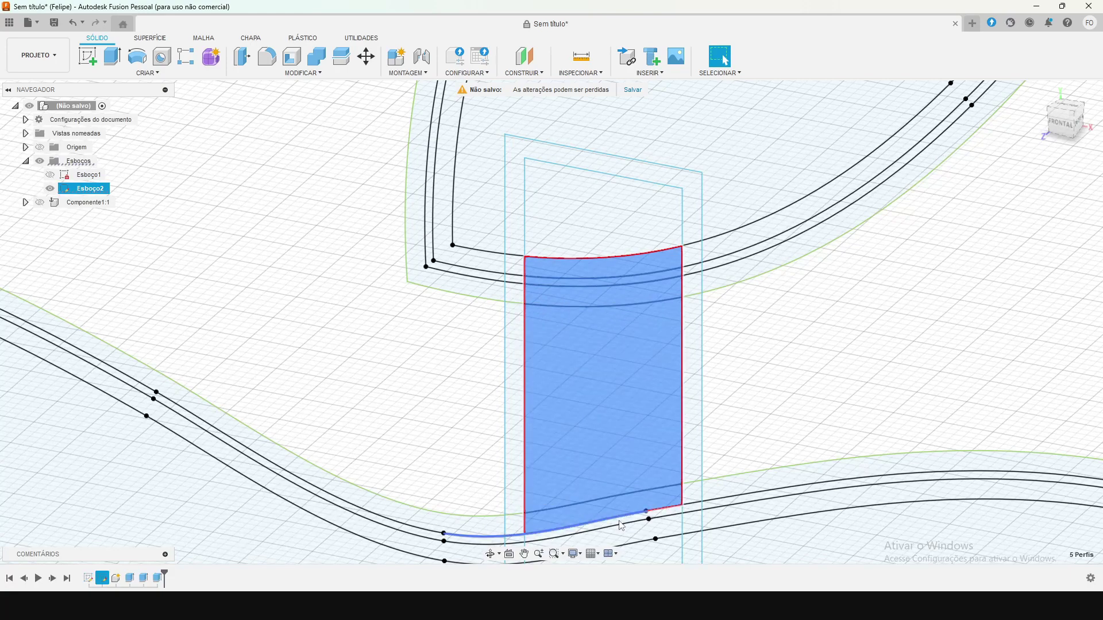
pyautogui.keyDown('ctrl'); pyautogui.click(632, 536); pyautogui.keyUp('ctrl')
pyautogui.keyDown('ctrl'); pyautogui.click(636, 536); pyautogui.keyUp('ctrl')
pyautogui.scroll(-2, 614, 224)
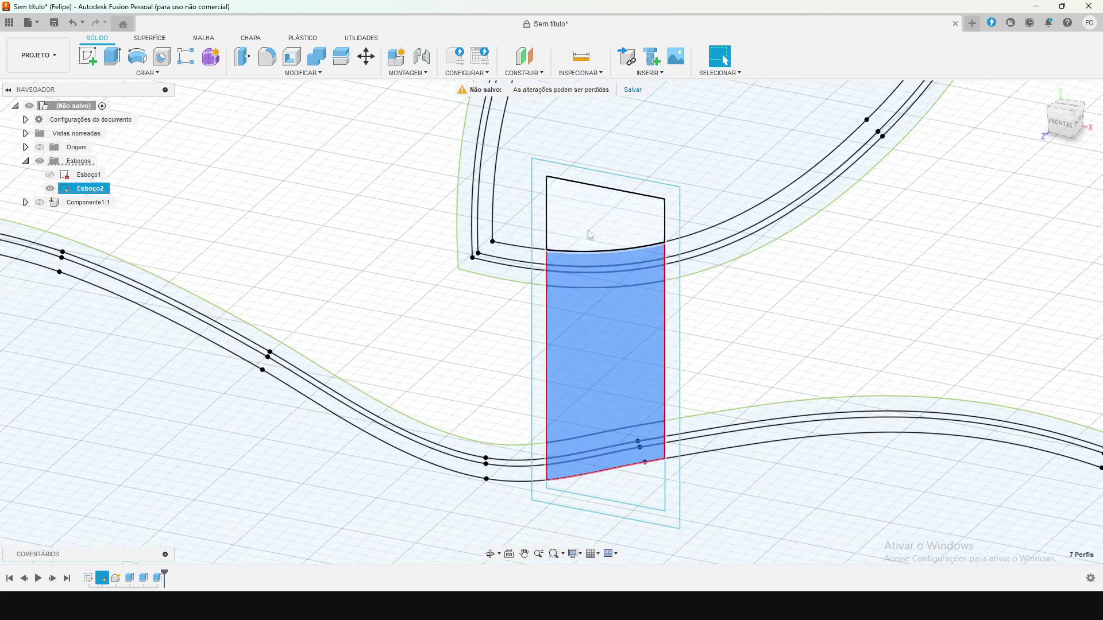
# Step: Show component Componente1:1 again and cut the selected inner bridge profiles 3 mm deep to hollow out the bridge
pyautogui.click(39, 202)
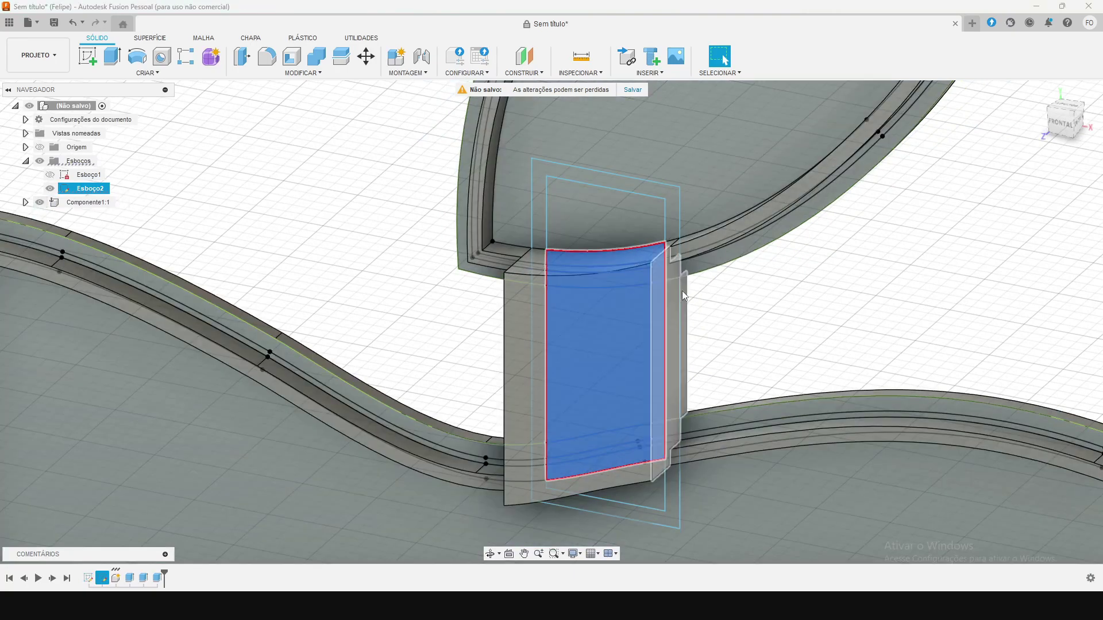
pyautogui.click(113, 56)
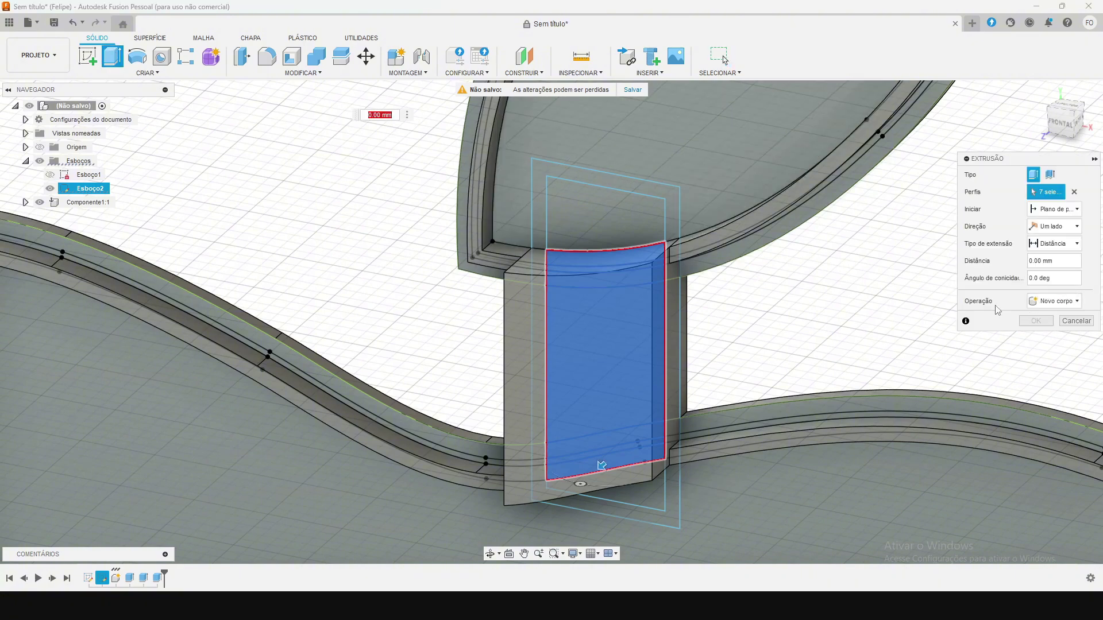
pyautogui.click(1045, 305)
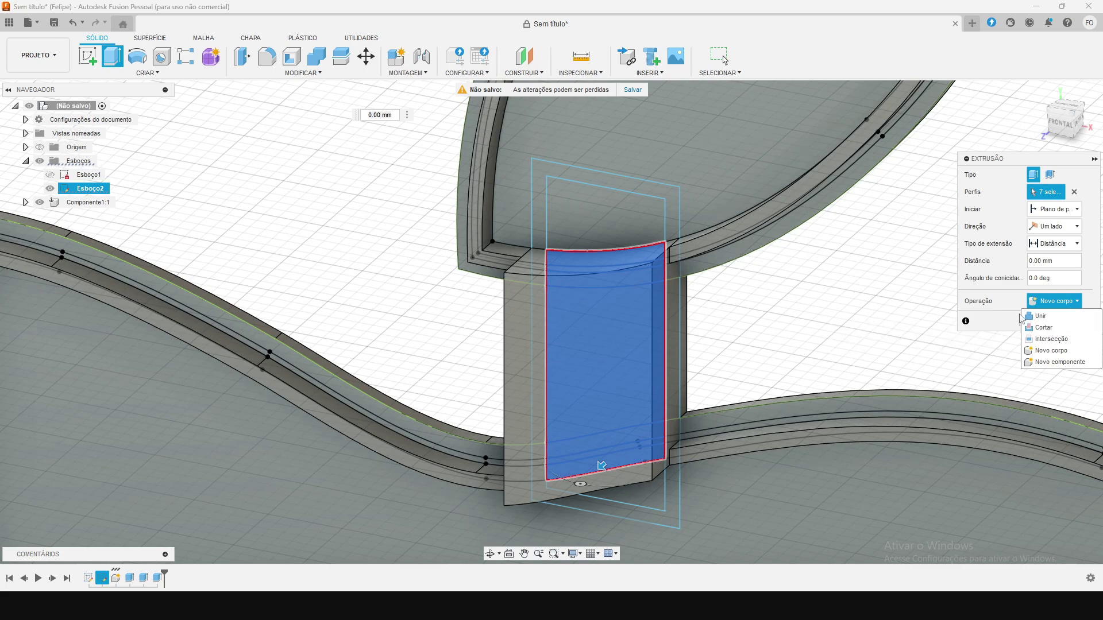
pyautogui.click(1044, 329)
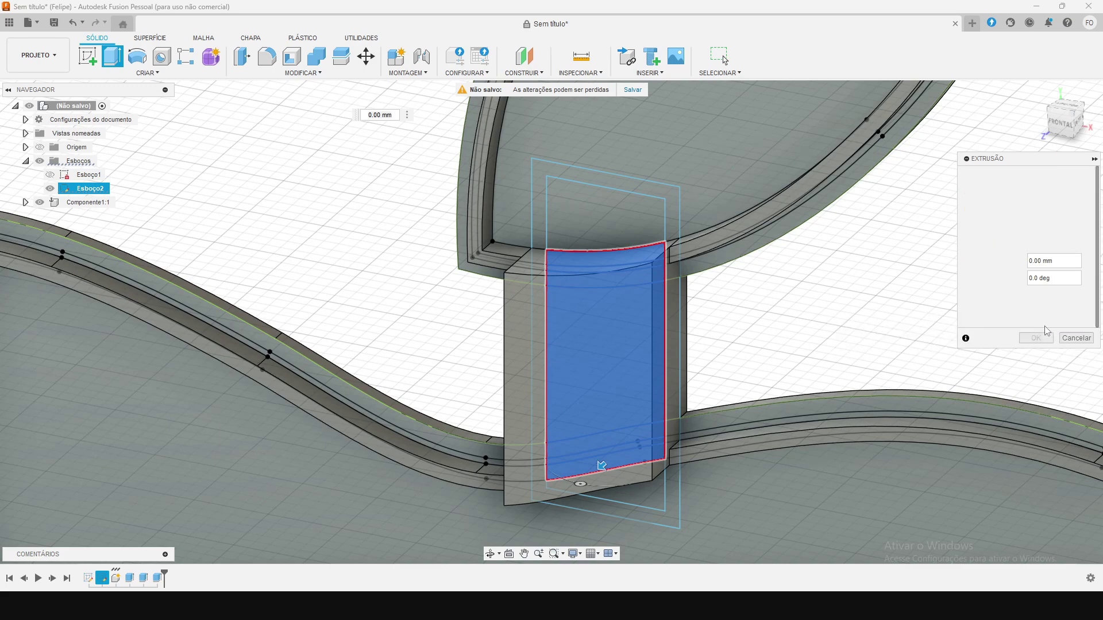
pyautogui.moveTo(1056, 260); pyautogui.dragTo(1032, 259)
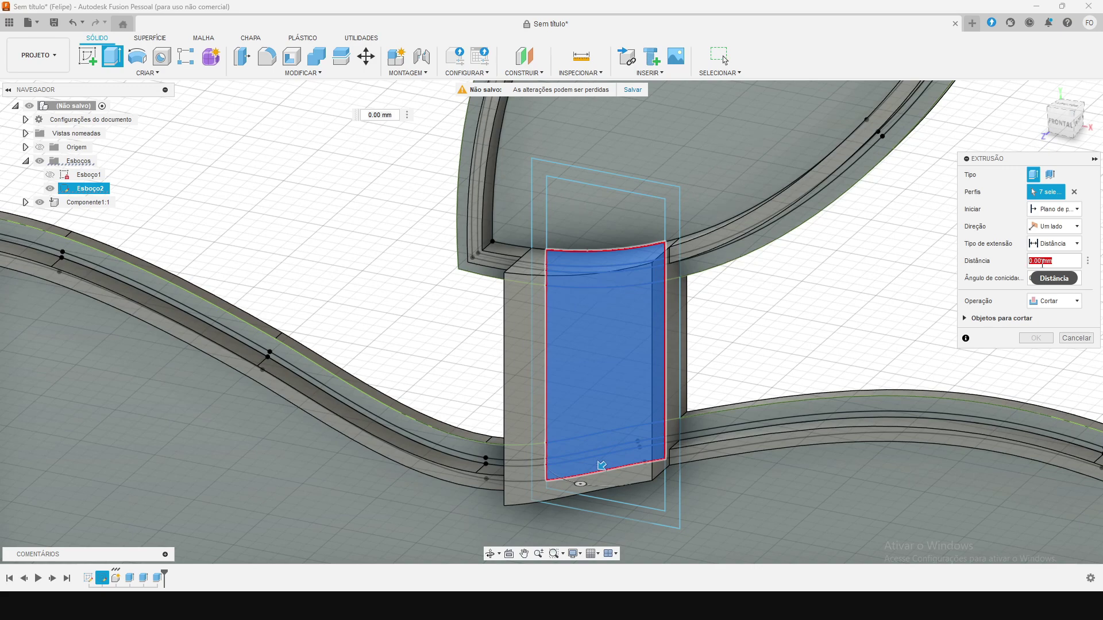
pyautogui.write('3')
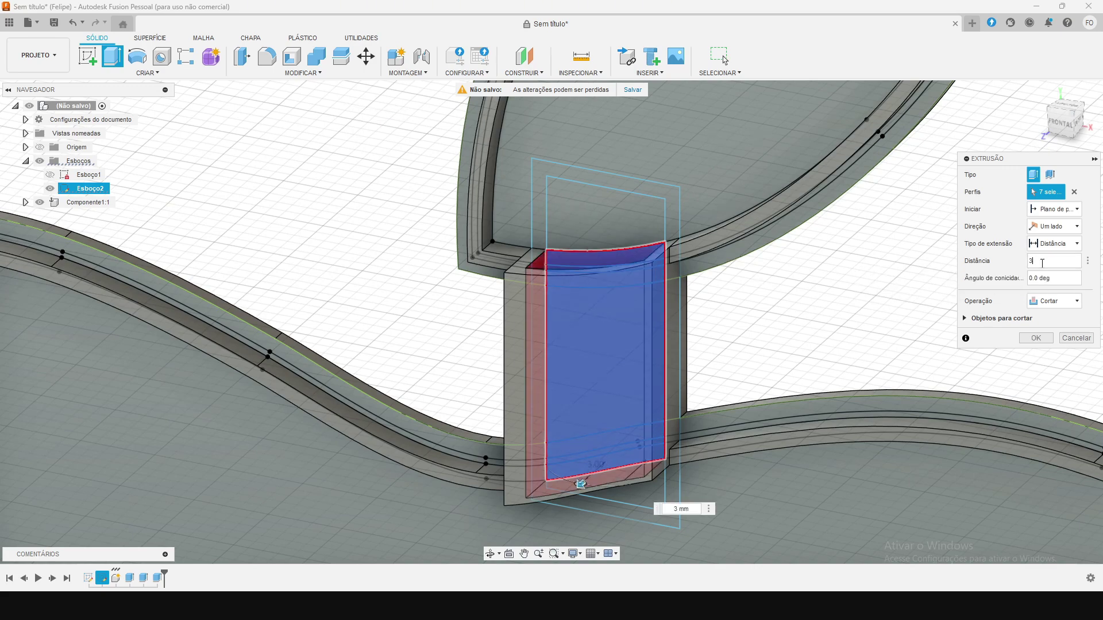
pyautogui.click(1037, 339)
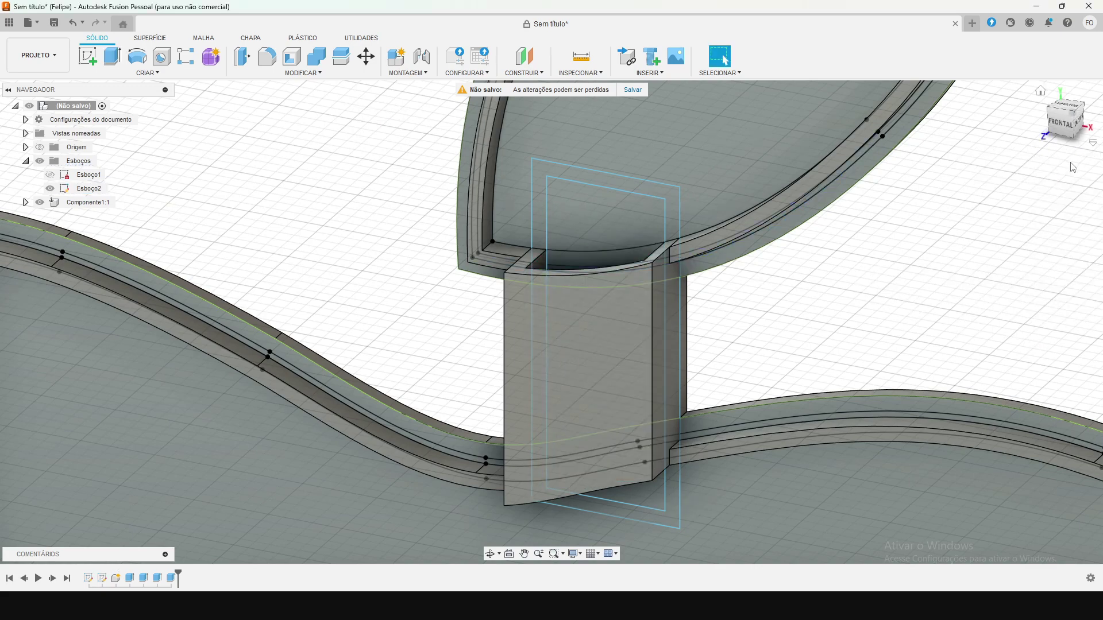
# Step: Hide sketch Esboço2 and examine the hollowed bridge and the whole apple from an angle
pyautogui.moveTo(1057, 135)
pyautogui.mouseDown()
pyautogui.moveTo(1039, 163)
pyautogui.moveTo(1040, 130)
pyautogui.moveTo(1043, 152)
pyautogui.mouseUp()
pyautogui.scroll(-5, 706, 311)
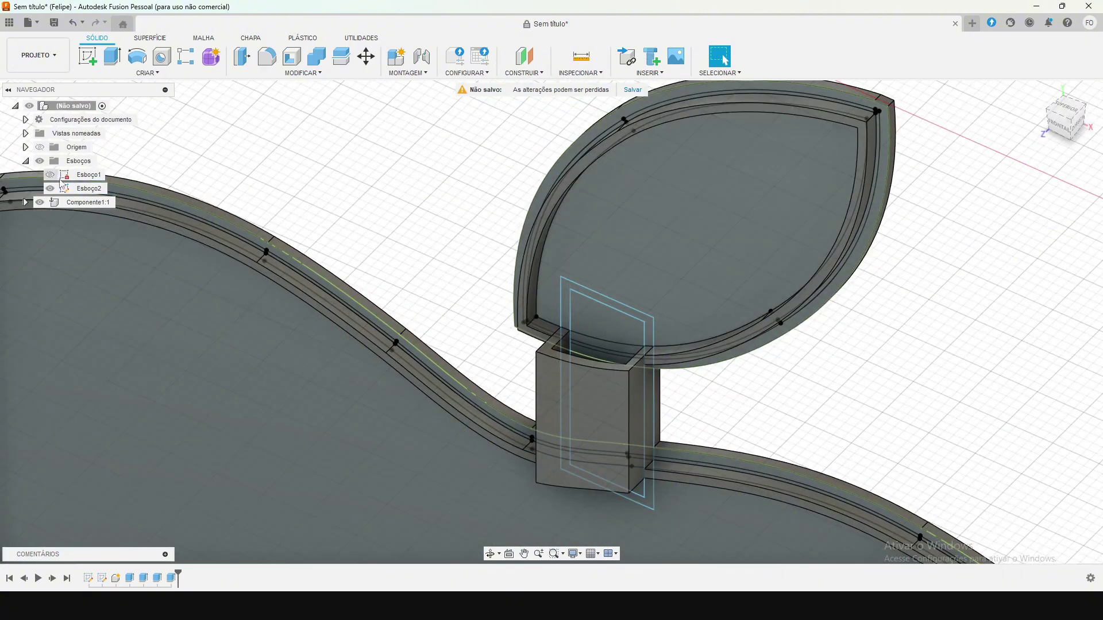
pyautogui.click(50, 189)
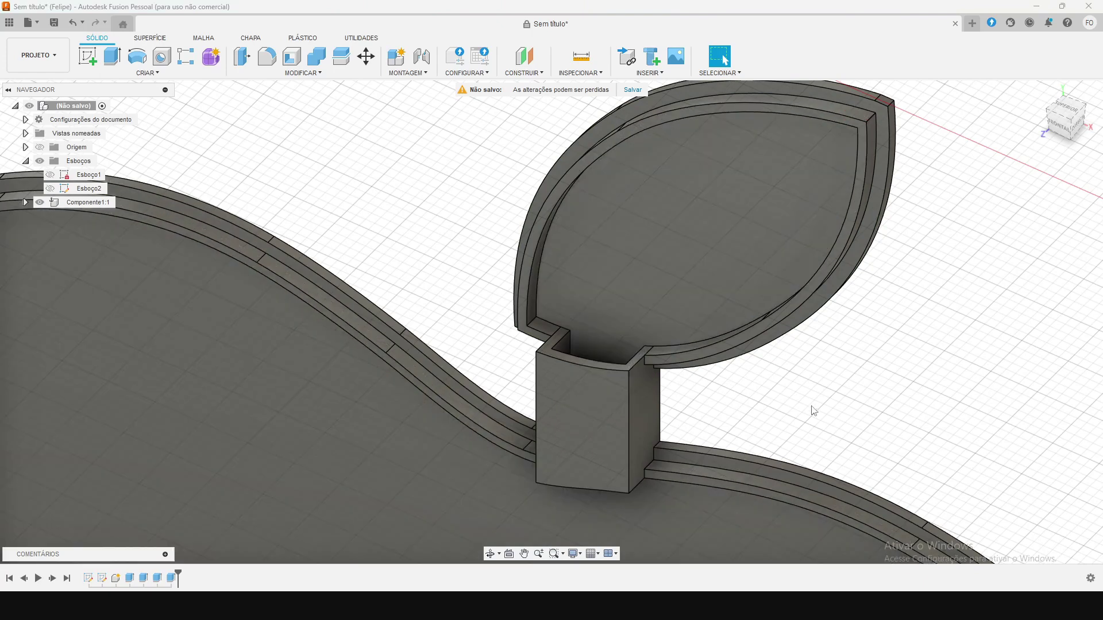
pyautogui.click(811, 407)
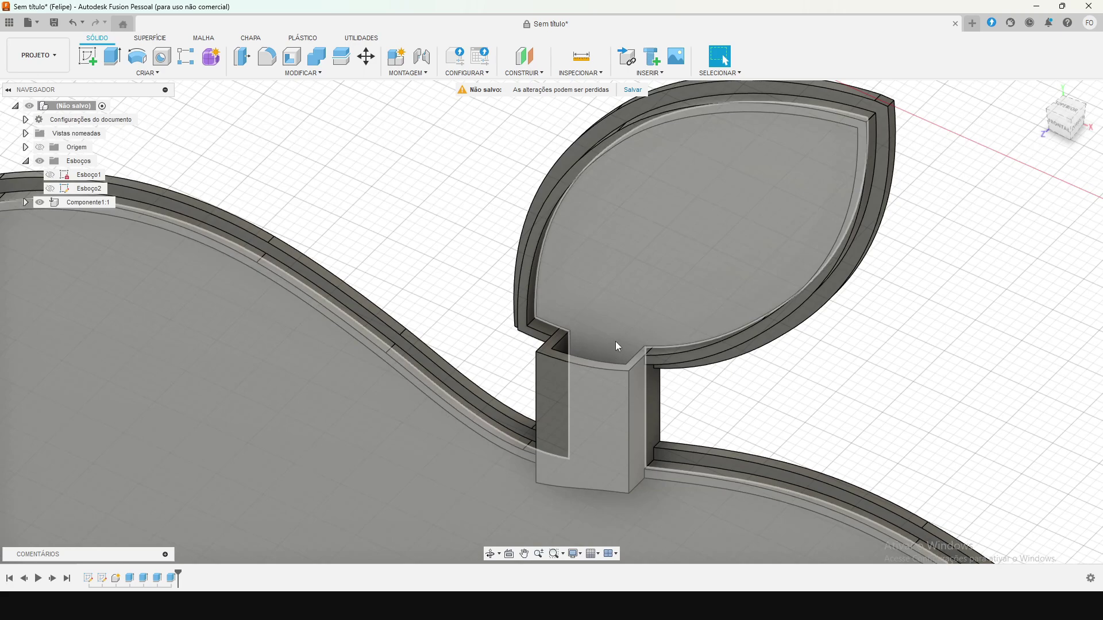
pyautogui.scroll(-6, 850, 183)
pyautogui.scroll(-4, 870, 402)
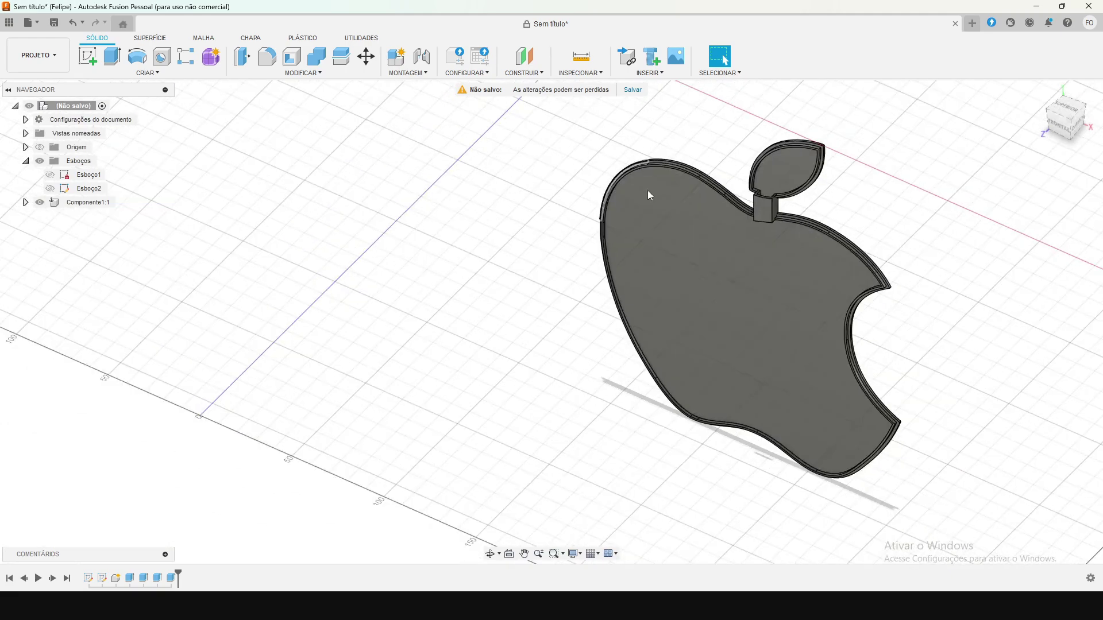
pyautogui.moveTo(1060, 122)
pyautogui.mouseDown()
pyautogui.moveTo(1076, 106)
pyautogui.moveTo(1058, 115)
pyautogui.mouseUp()
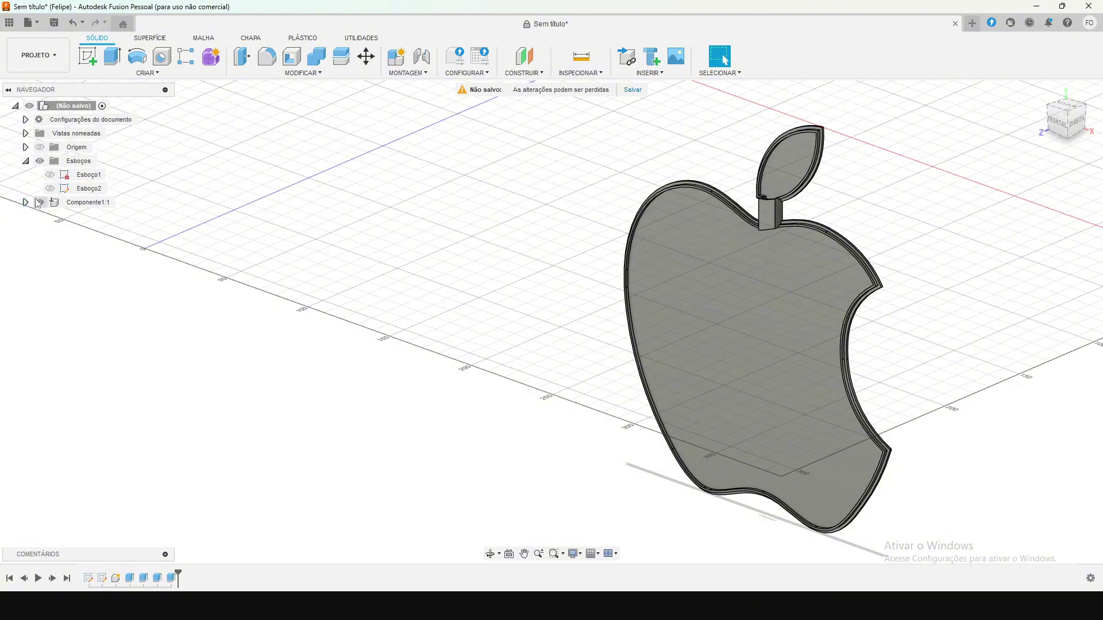
# Step: Rename the component to Fundo and hide it, leaving only sketch Esboço2 displayed
pyautogui.doubleClick(85, 205)
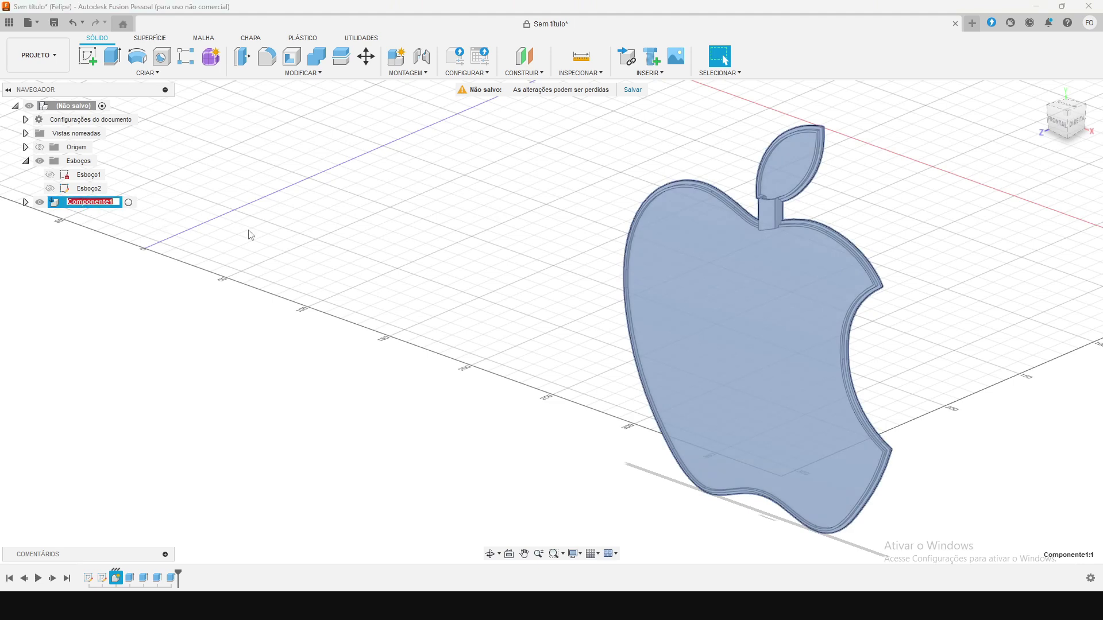
pyautogui.write('Fundo')
pyautogui.press('Return')
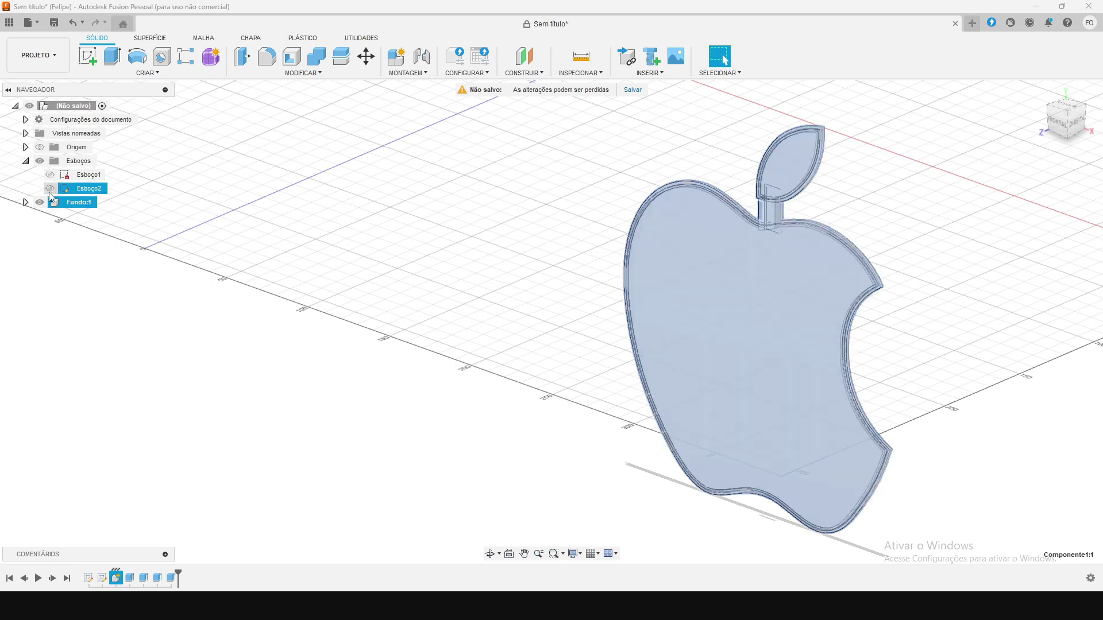
pyautogui.click(50, 189)
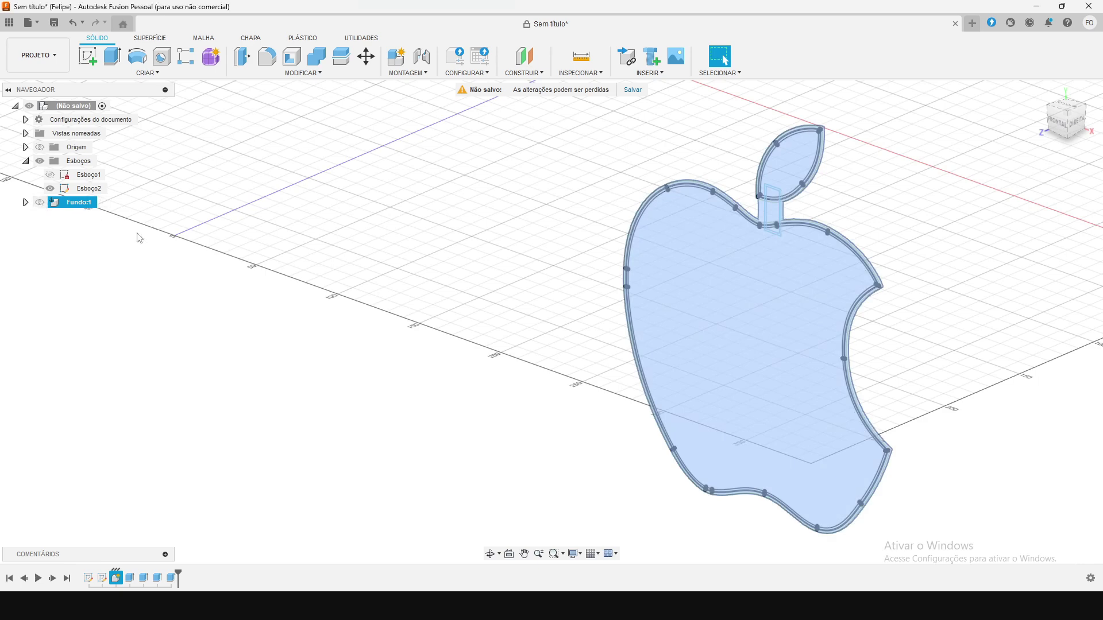
pyautogui.click(39, 202)
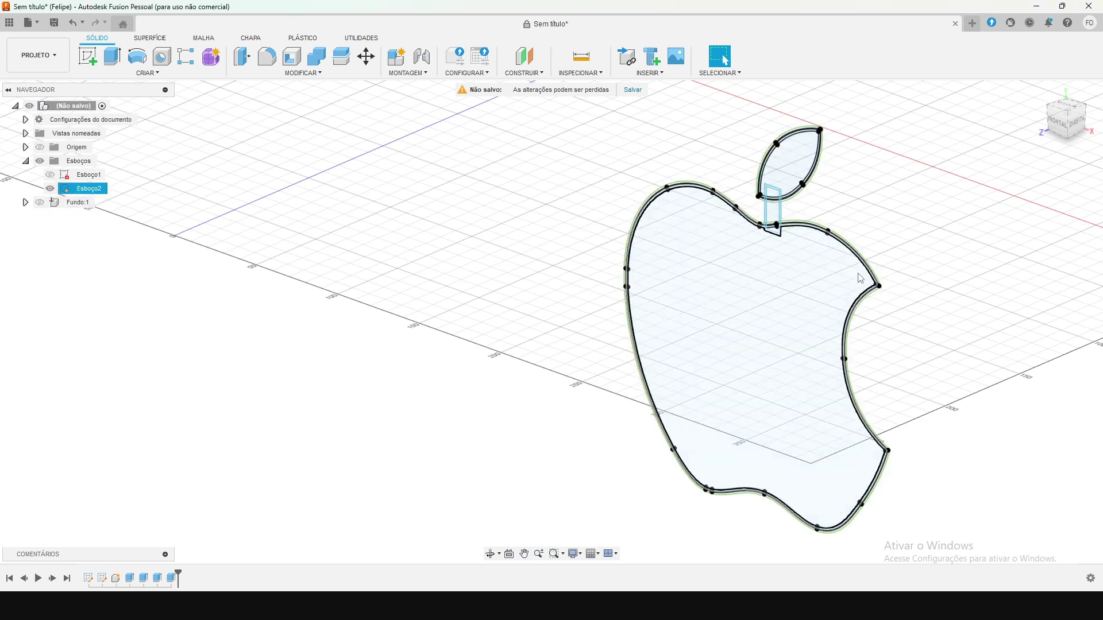
# Step: Start an extrusion of all Esboço2 profiles, excluding the three bridge profiles in the gap between leaf and apple body
pyautogui.moveTo(1005, 104)
pyautogui.mouseDown()
pyautogui.moveTo(743, 377)
pyautogui.moveTo(569, 522)
pyautogui.moveTo(552, 553)
pyautogui.mouseUp()
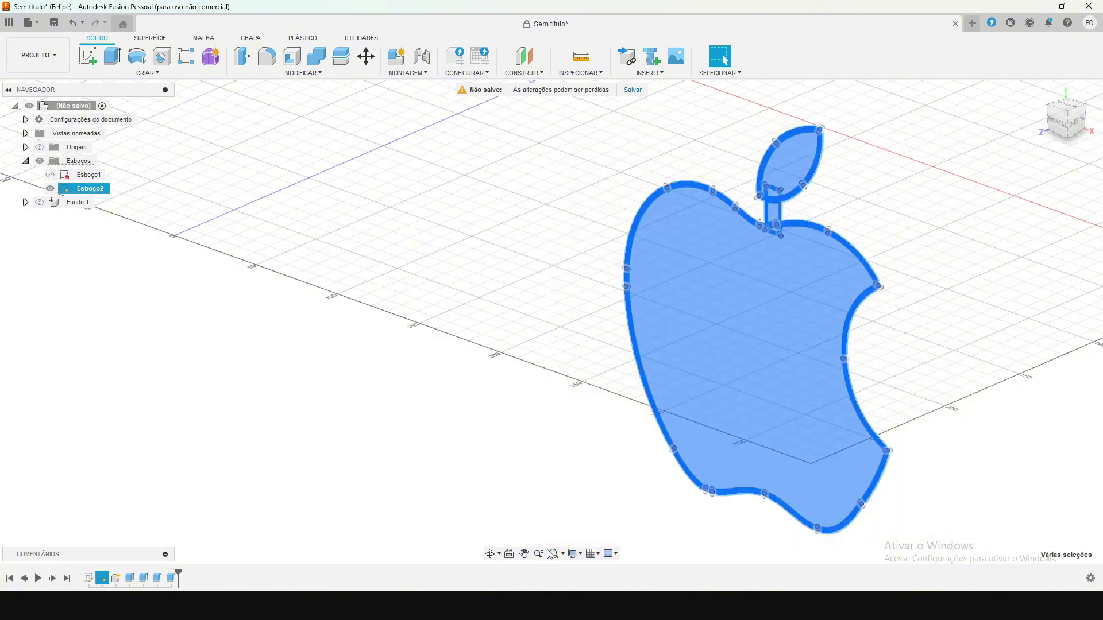
pyautogui.click(113, 57)
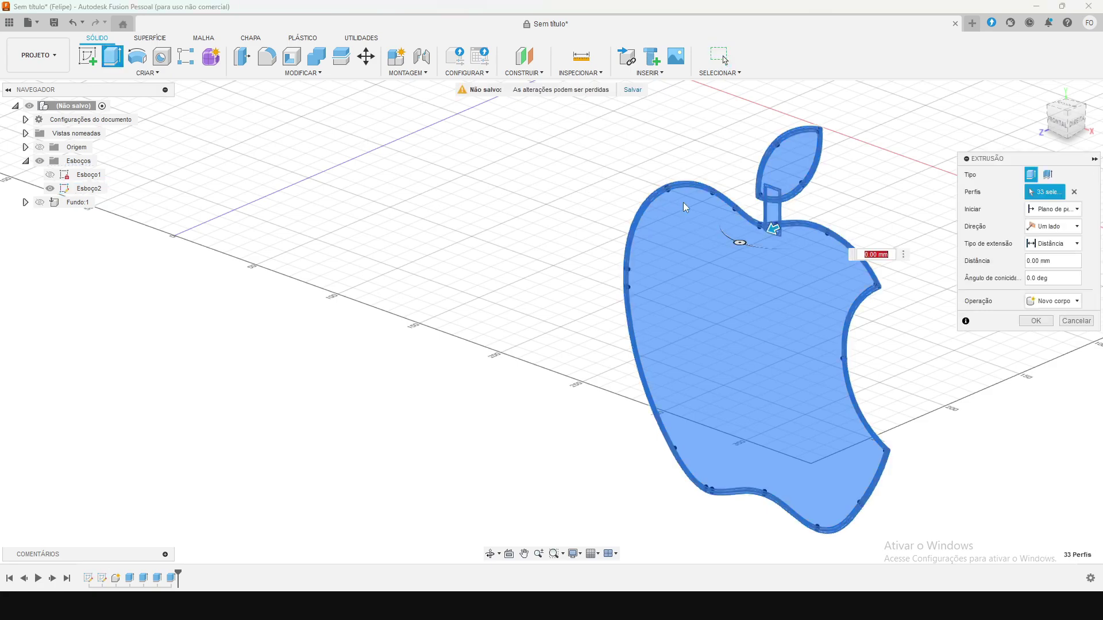
pyautogui.scroll(3, 774, 211)
pyautogui.scroll(5, 773, 211)
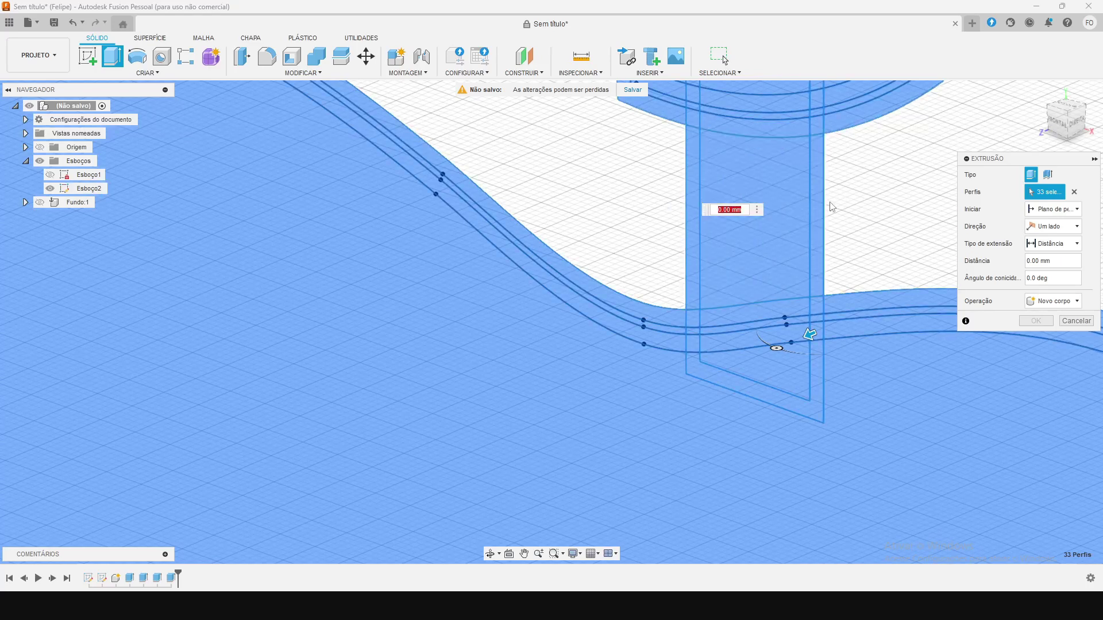
pyautogui.click(816, 200)
pyautogui.click(784, 185)
pyautogui.click(692, 195)
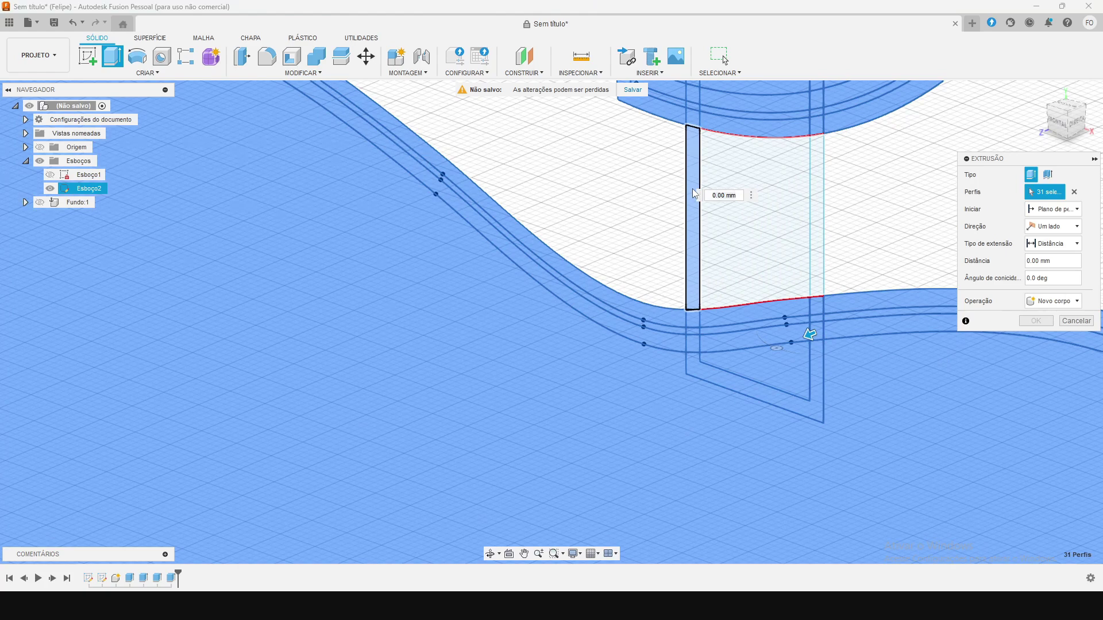
# Step: Extrude the selected apple and leaf profiles -1 mm as a new component
pyautogui.scroll(-3, 601, 286)
pyautogui.click(1066, 263)
pyautogui.write('-1')
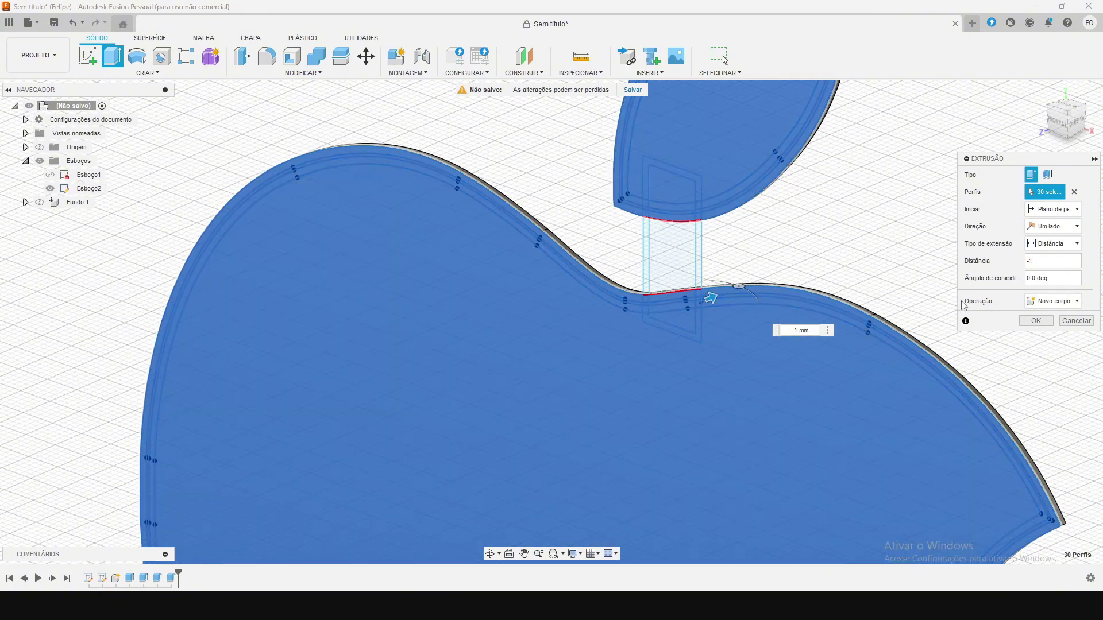
pyautogui.click(1028, 302)
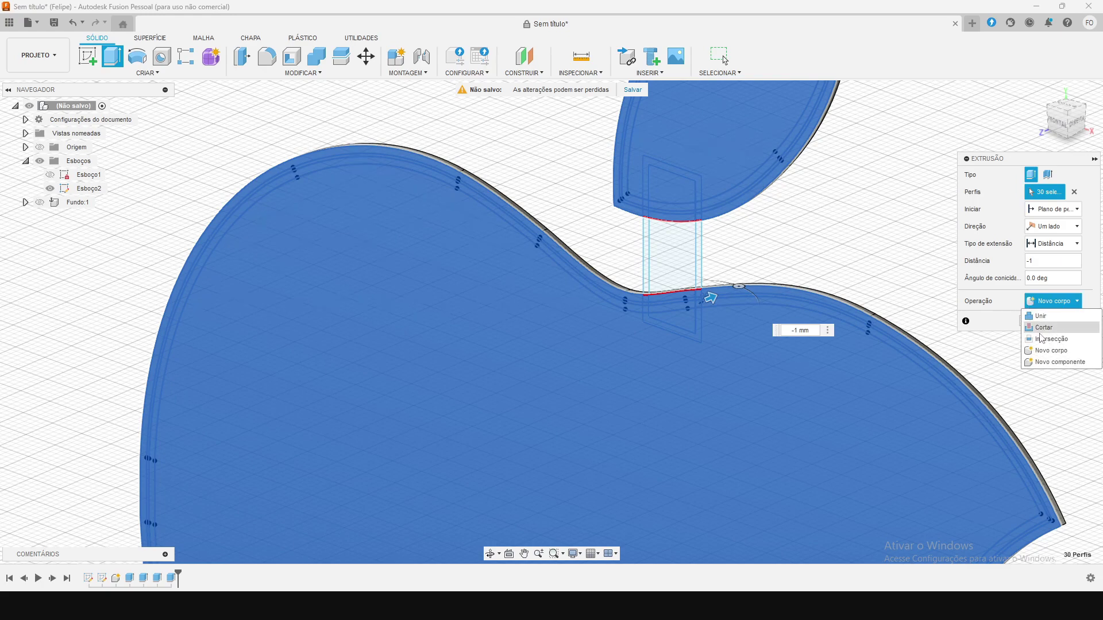
pyautogui.click(1057, 362)
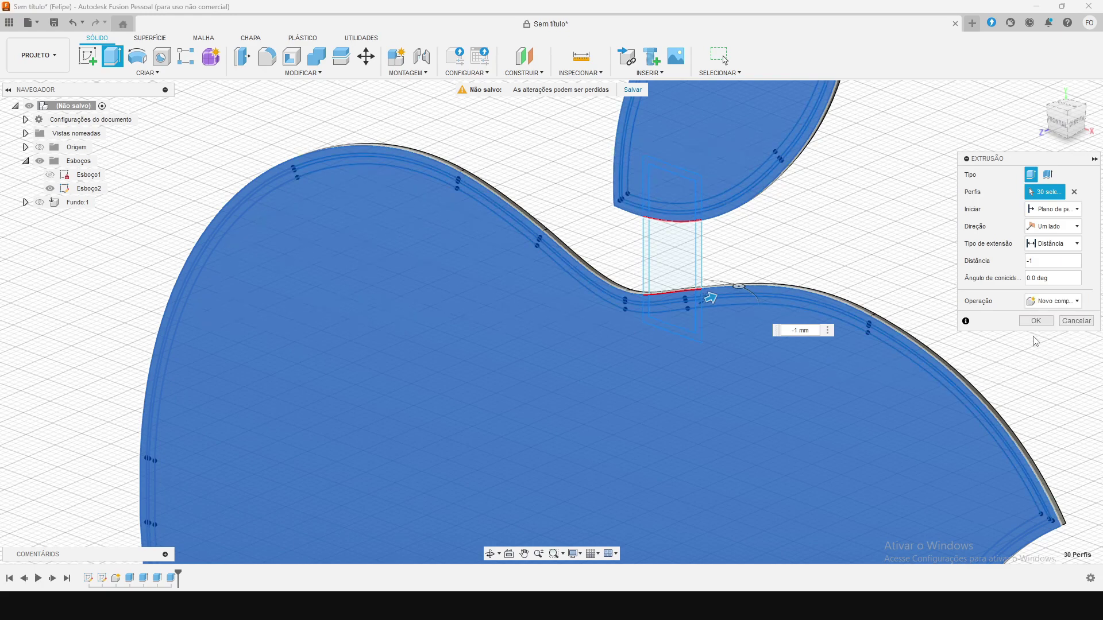
pyautogui.click(1037, 321)
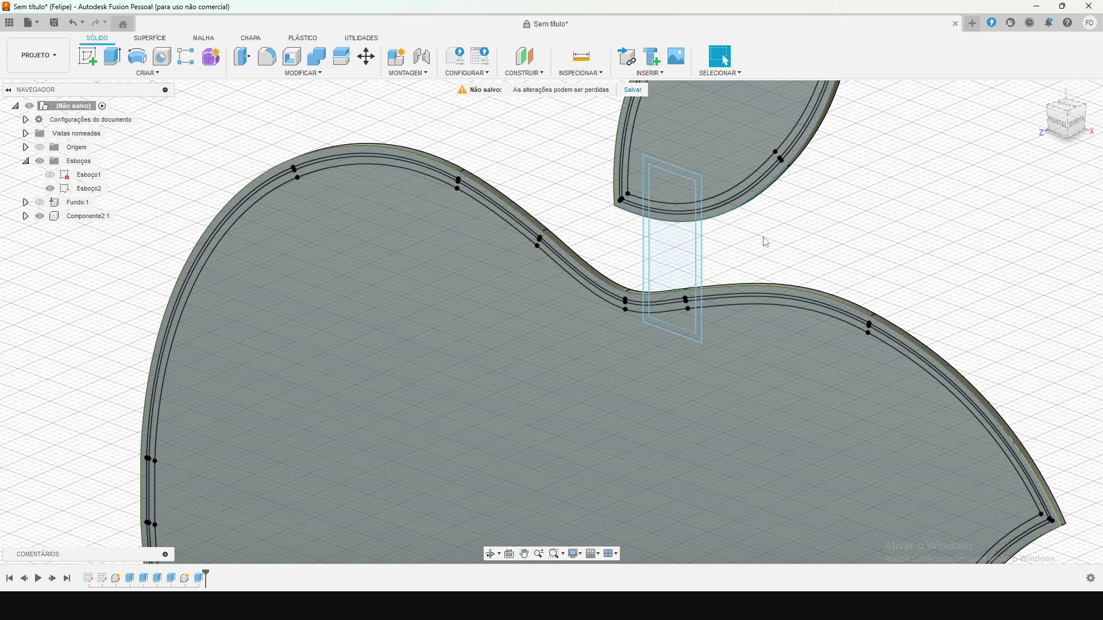
pyautogui.scroll(5, 626, 287)
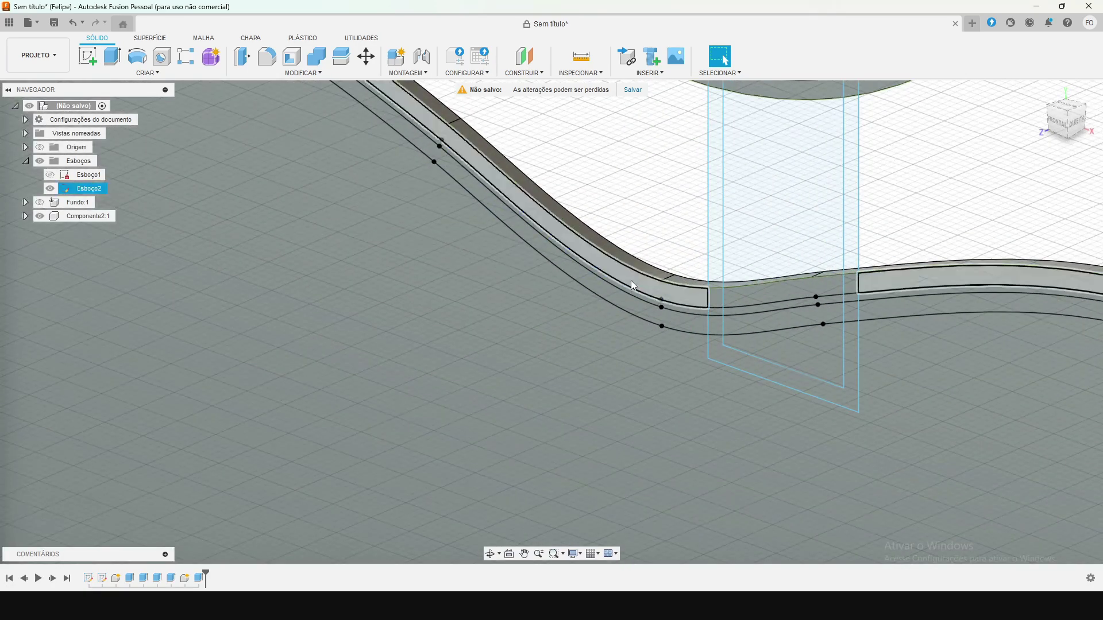
pyautogui.click(687, 295)
pyautogui.scroll(-5, 689, 356)
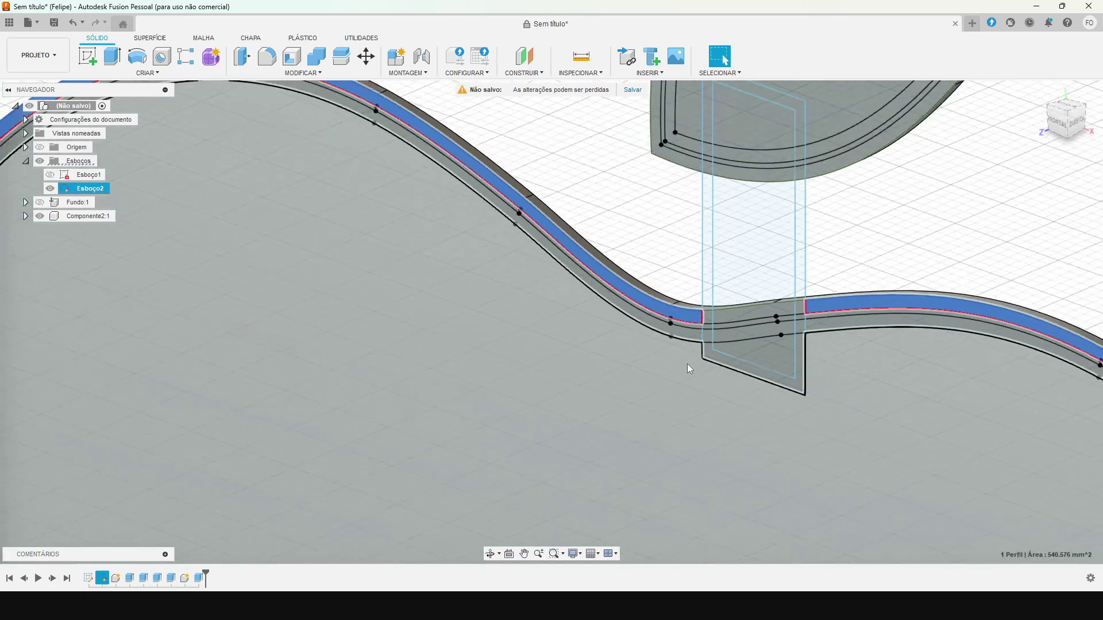
pyautogui.scroll(3, 770, 224)
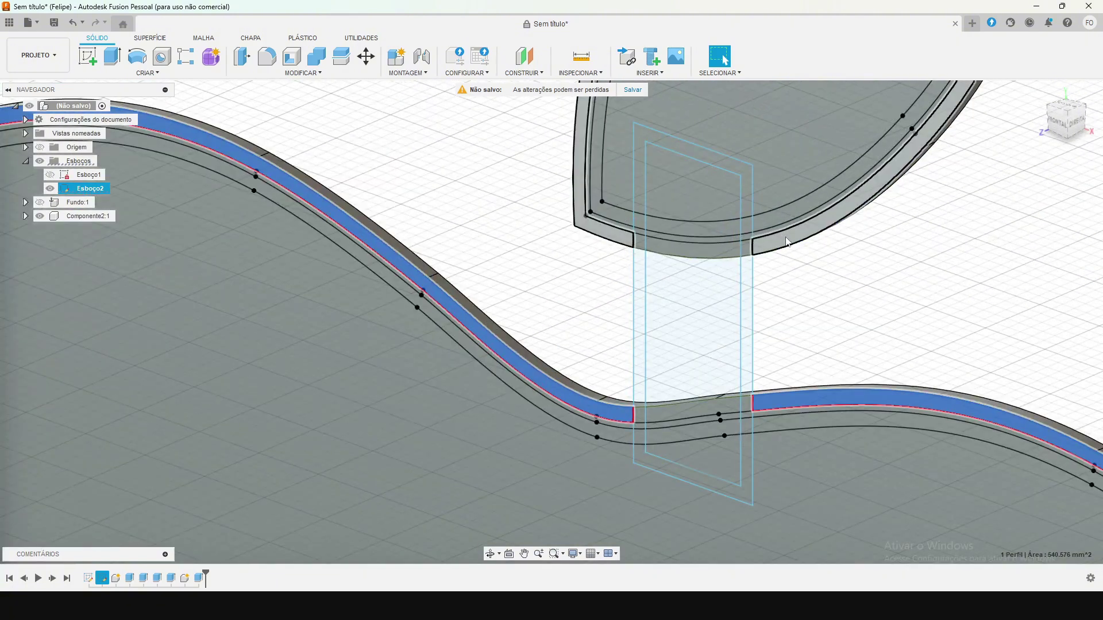
pyautogui.keyDown('ctrl'); pyautogui.click(765, 244); pyautogui.keyUp('ctrl')
pyautogui.scroll(3, 659, 253)
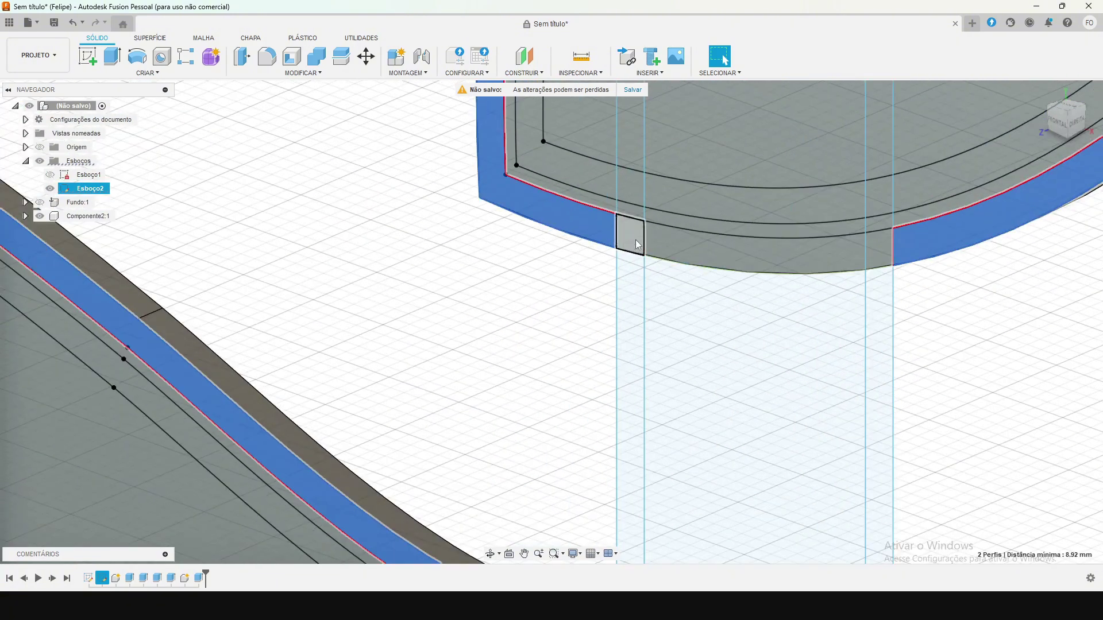
pyautogui.keyDown('ctrl'); pyautogui.click(631, 231); pyautogui.keyUp('ctrl')
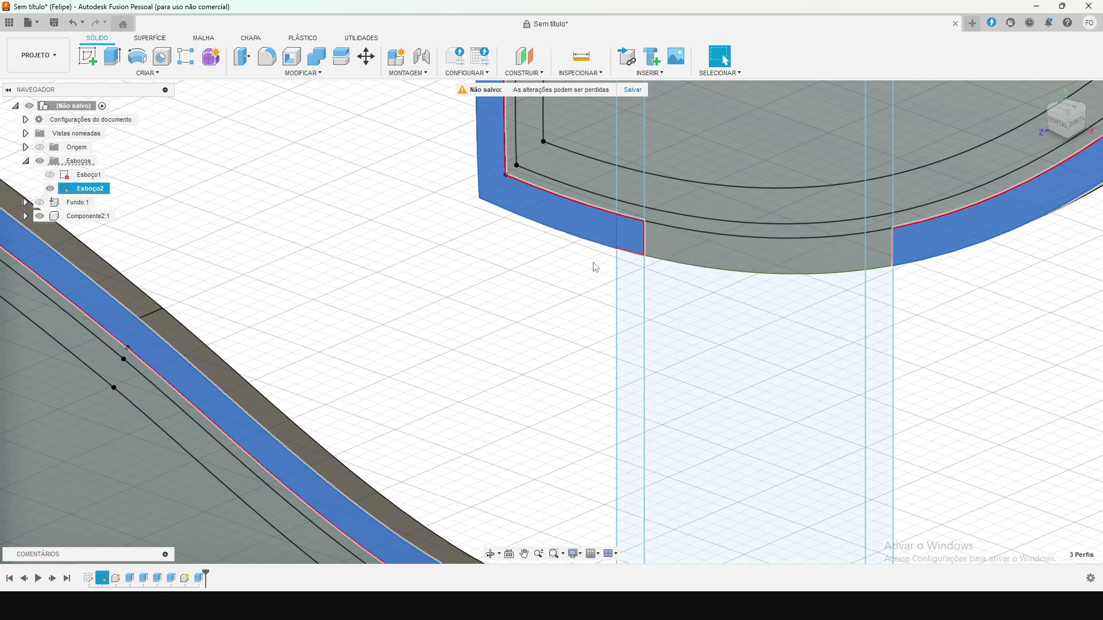
pyautogui.scroll(-5, 769, 336)
pyautogui.click(858, 292)
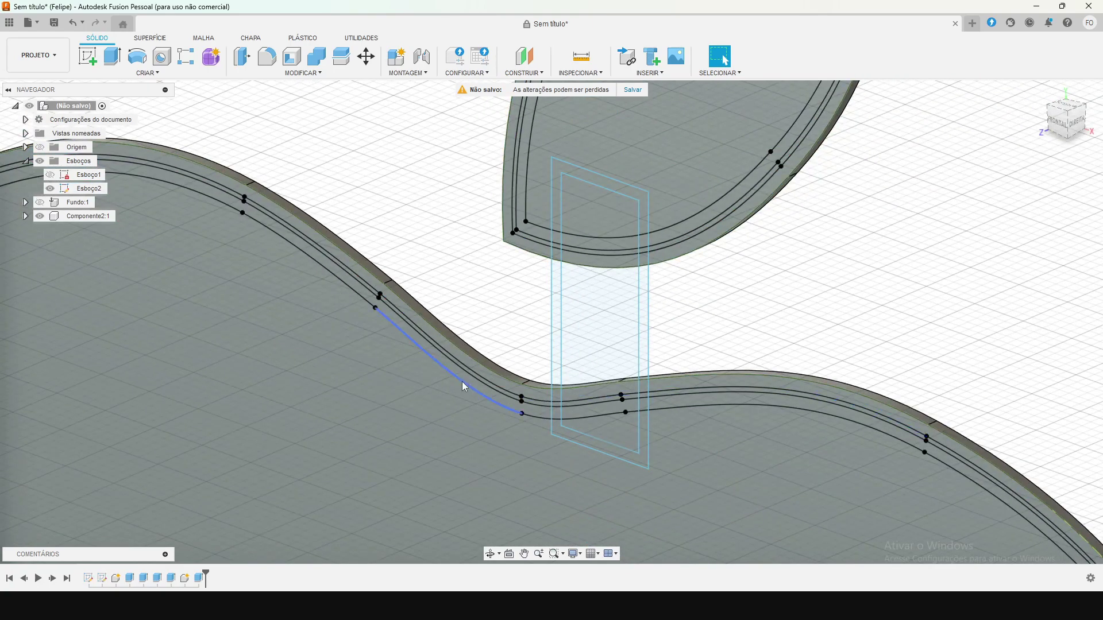
# Step: Select the four profiles forming the apple body's outermost band, including the segments that cross the bridge rectangles
pyautogui.scroll(-2, 465, 387)
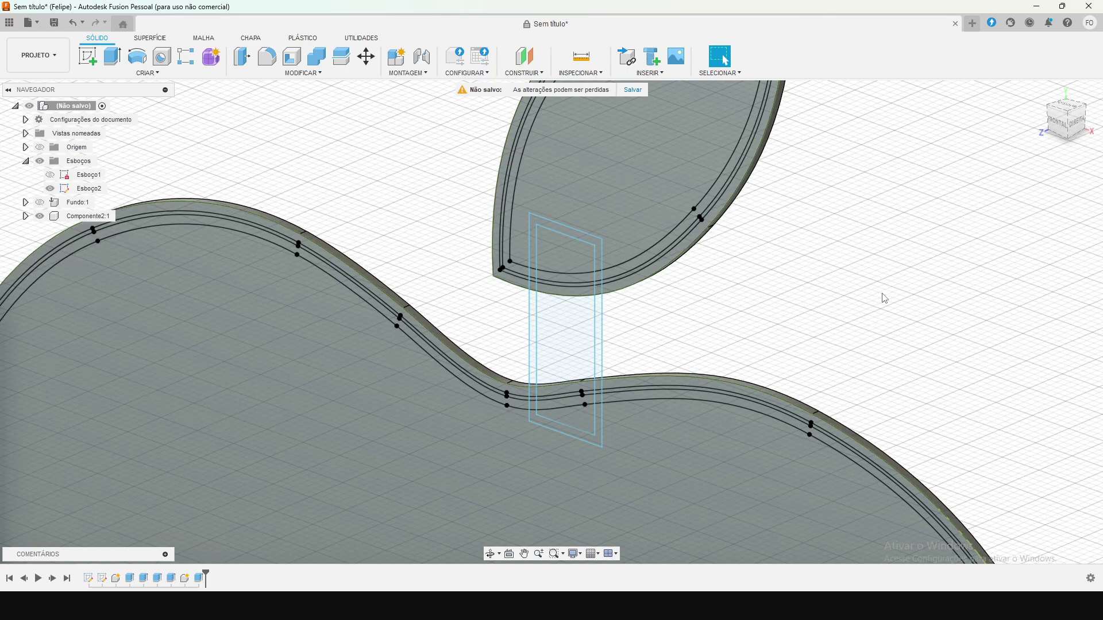
pyautogui.scroll(2, 795, 333)
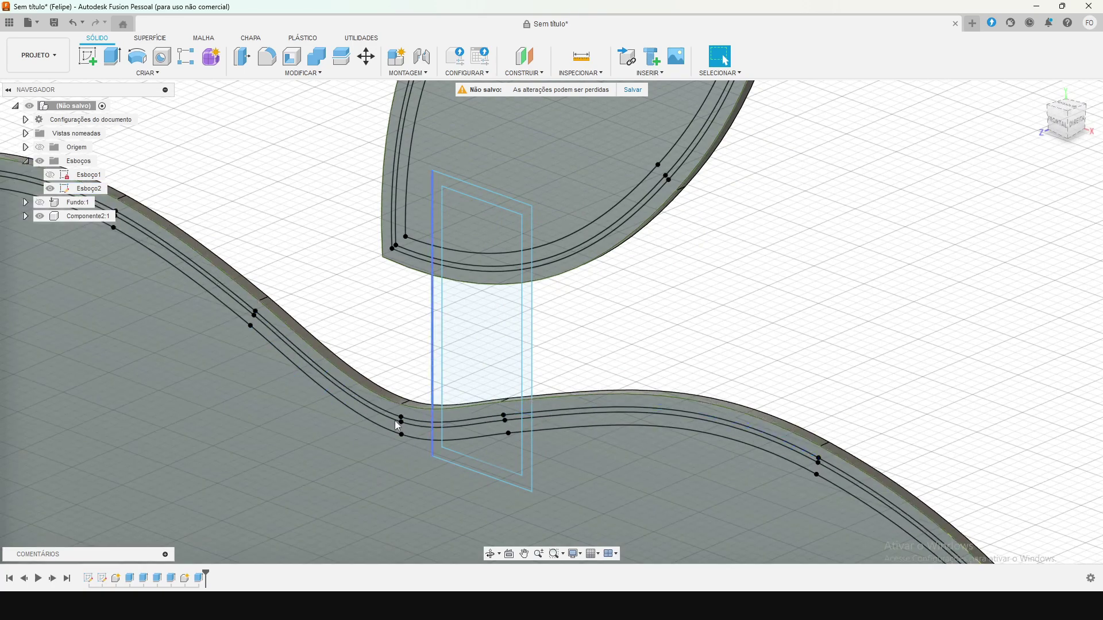
pyautogui.scroll(-2, 409, 419)
pyautogui.scroll(4, 368, 420)
pyautogui.click(436, 430)
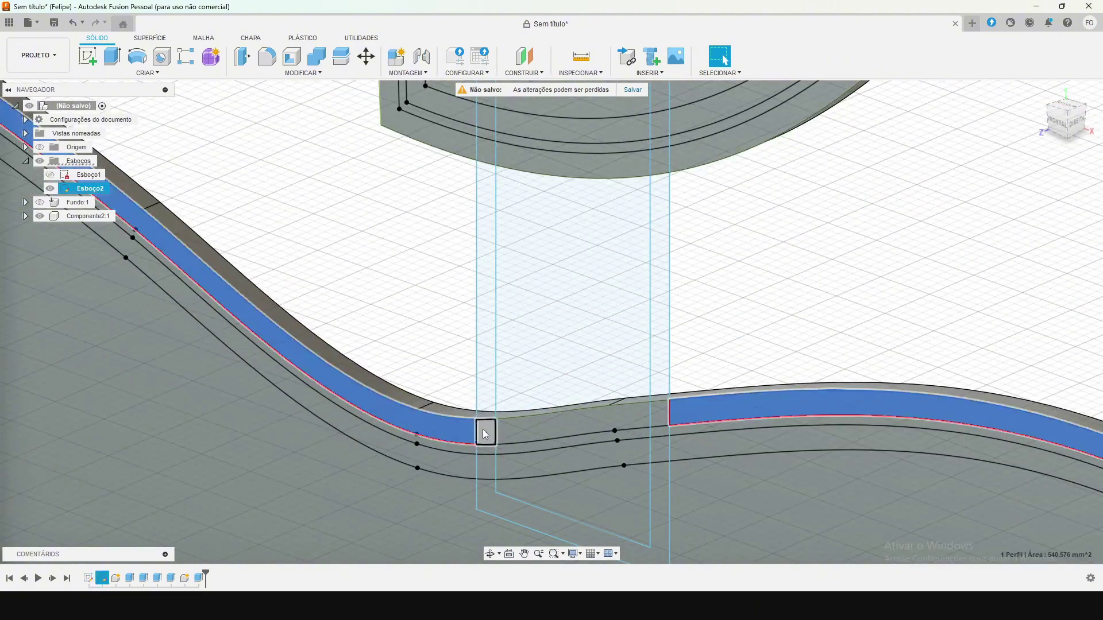
pyautogui.click(486, 434)
pyautogui.click(553, 424)
pyautogui.click(663, 412)
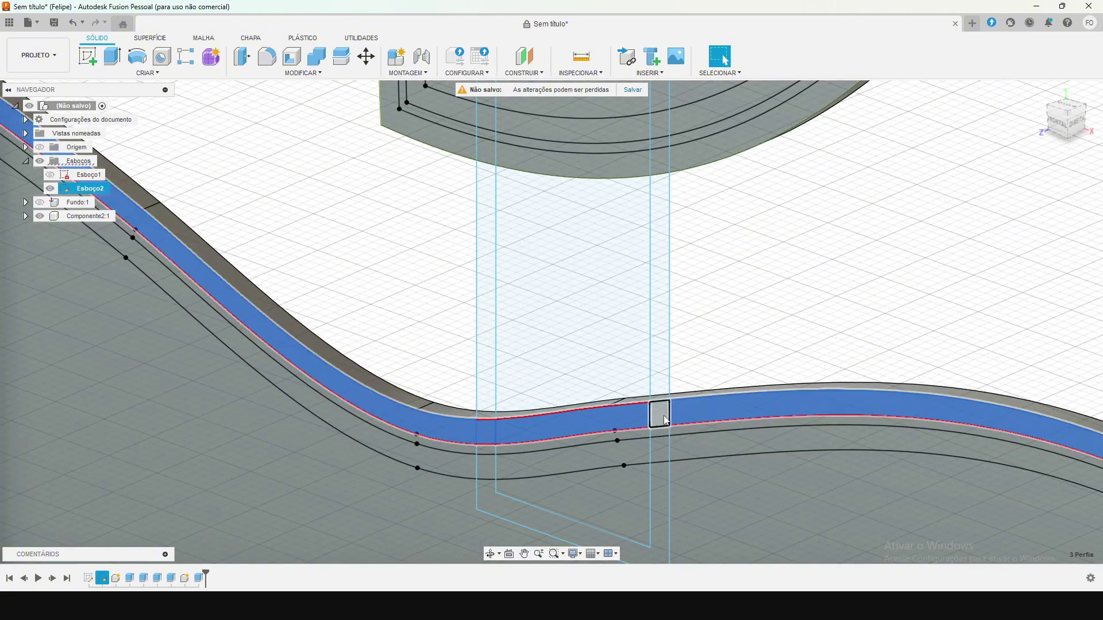
pyautogui.scroll(-2, 653, 467)
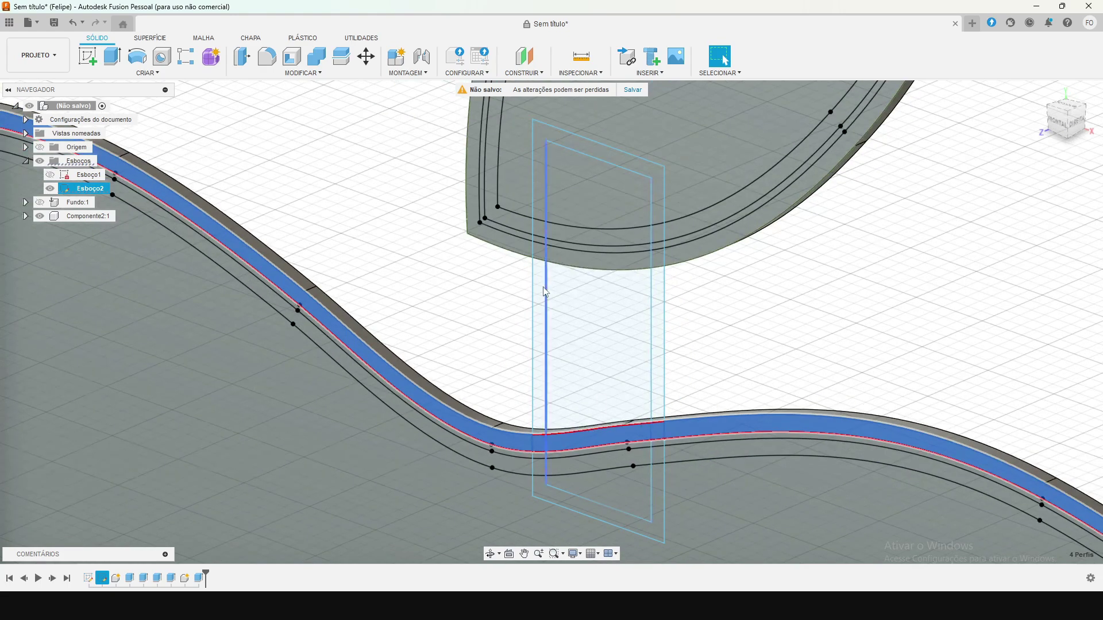
# Step: Add the four profiles of the leaf's outermost band to the selection, including the segments crossing the bridge rectangles
pyautogui.scroll(3, 522, 260)
pyautogui.click(520, 253)
pyautogui.click(553, 252)
pyautogui.click(604, 260)
pyautogui.click(668, 282)
pyautogui.scroll(-4, 609, 322)
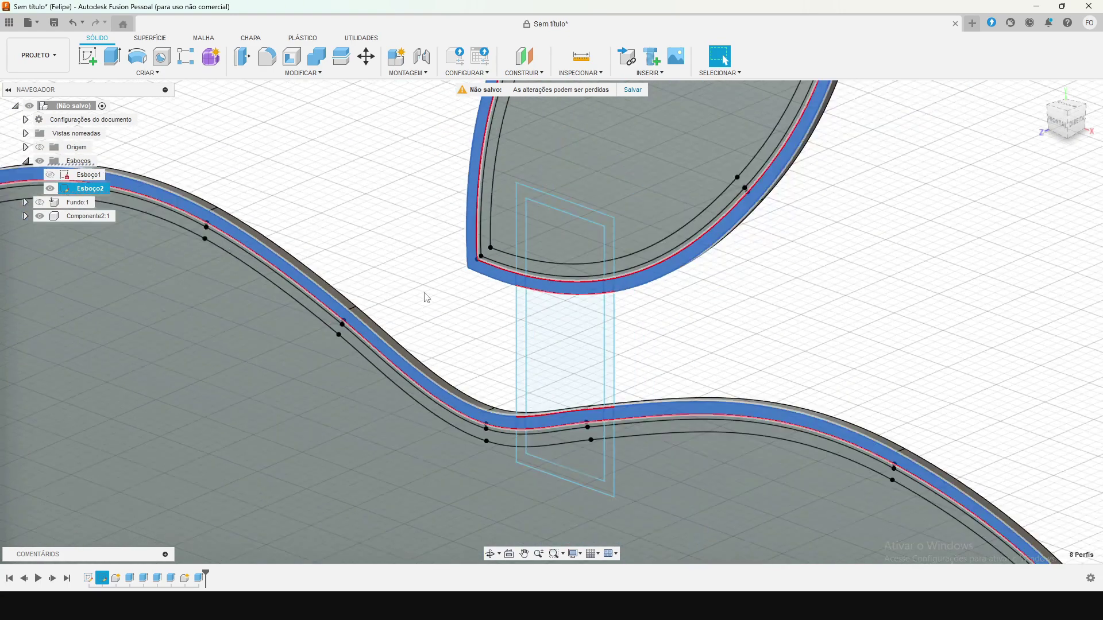
pyautogui.scroll(-3, 459, 339)
# Step: Extrude the selected outer bands of the apple body and leaf -40 mm, joining them to Componente2
pyautogui.click(112, 56)
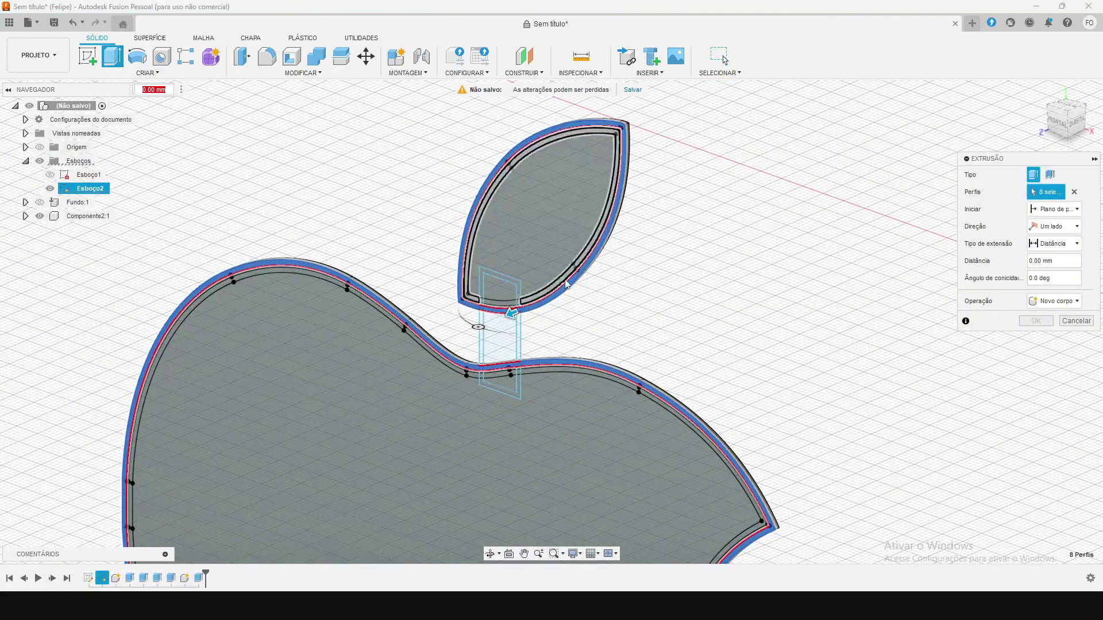
pyautogui.moveTo(1078, 261); pyautogui.dragTo(1034, 261)
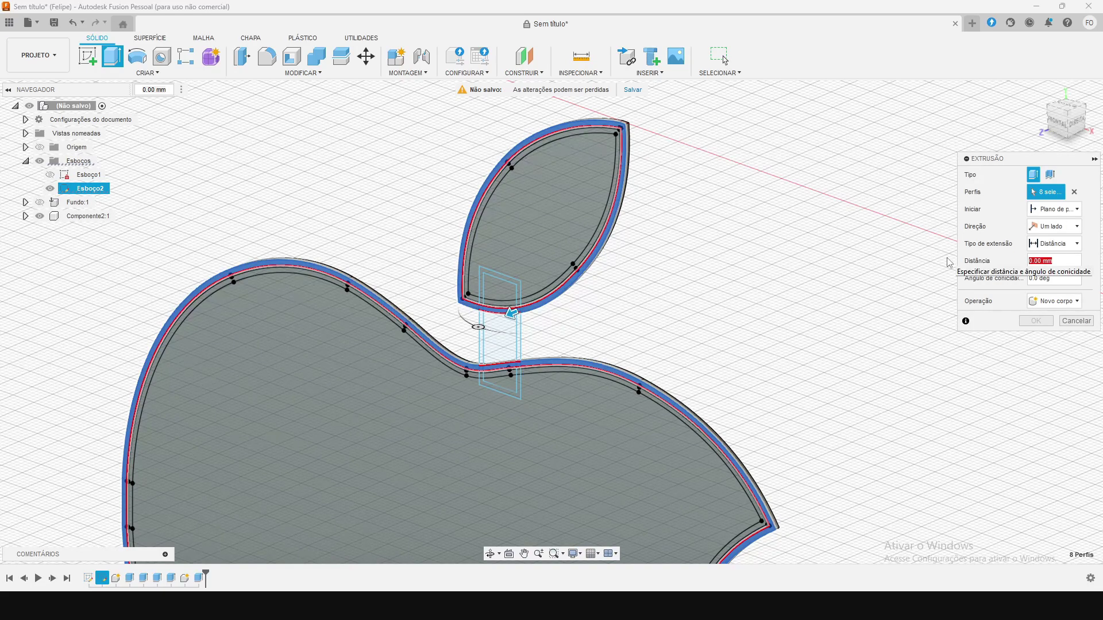
pyautogui.press('Return')
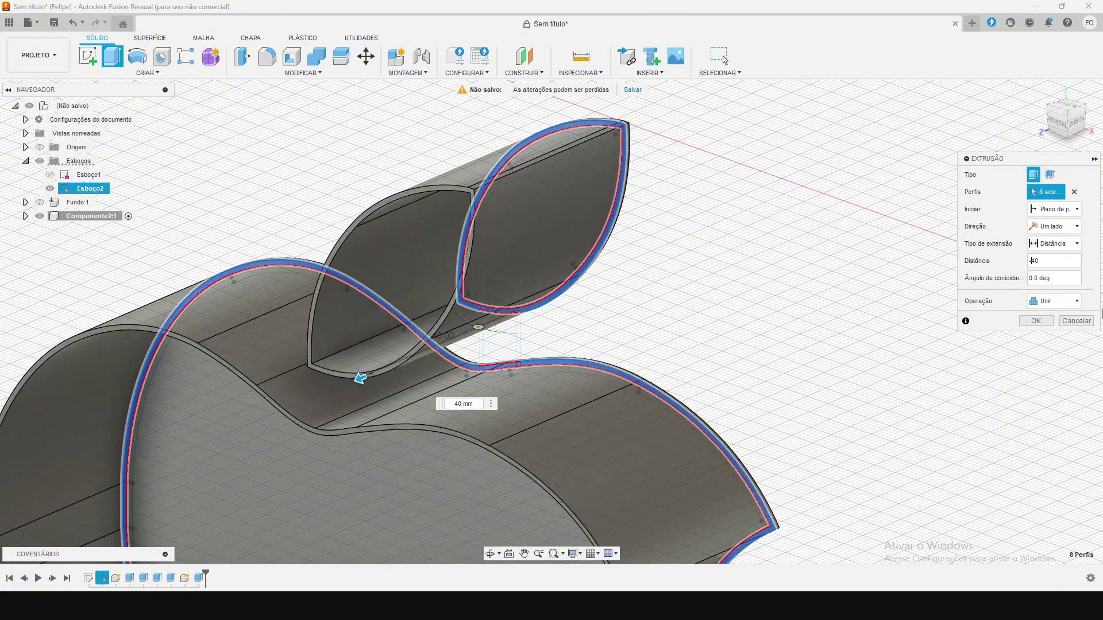
pyautogui.scroll(-3, 388, 178)
pyautogui.scroll(-3, 457, 179)
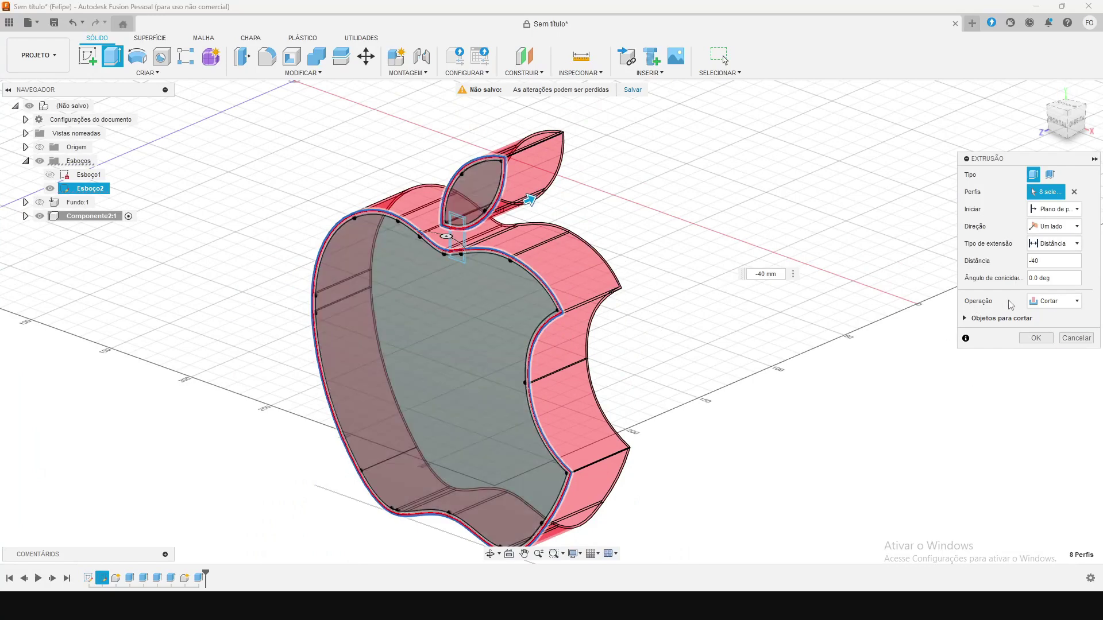
pyautogui.click(1047, 302)
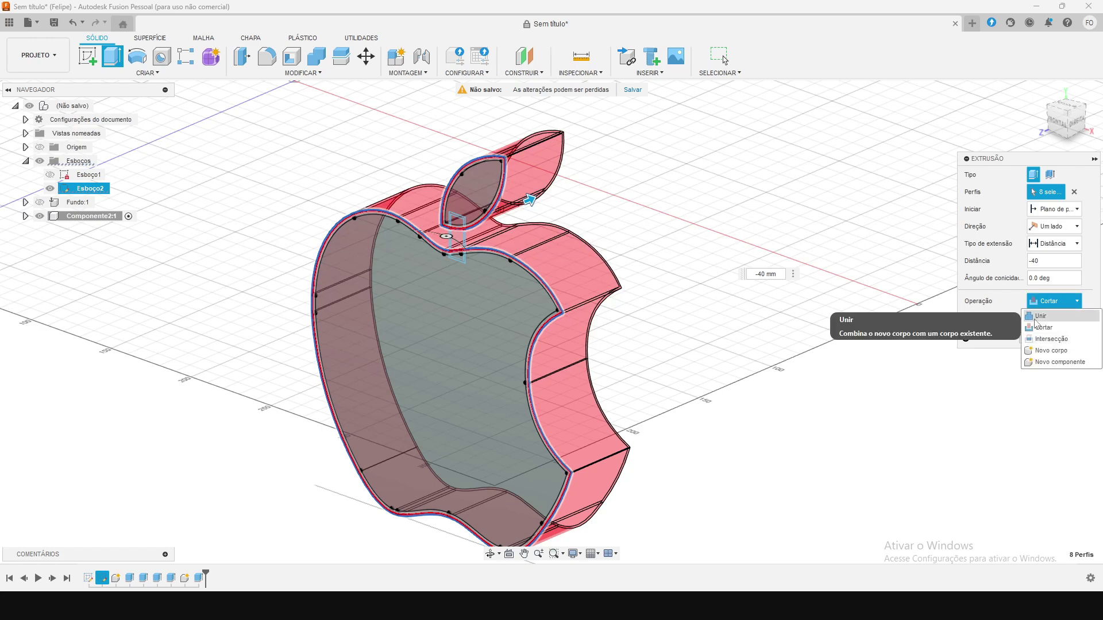
pyautogui.click(1038, 318)
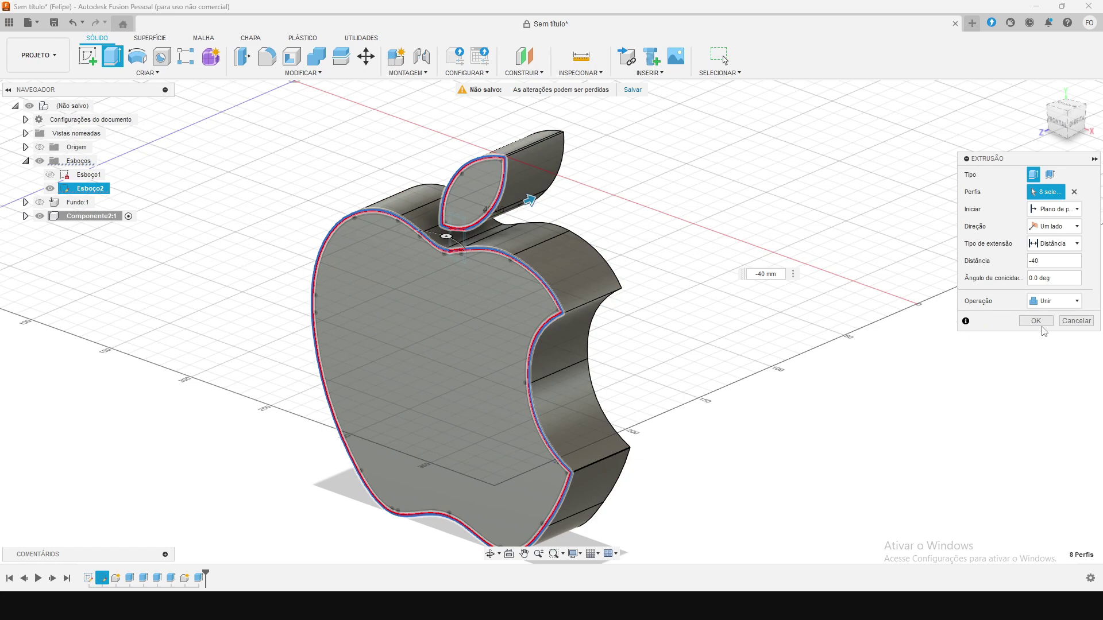
pyautogui.click(1037, 321)
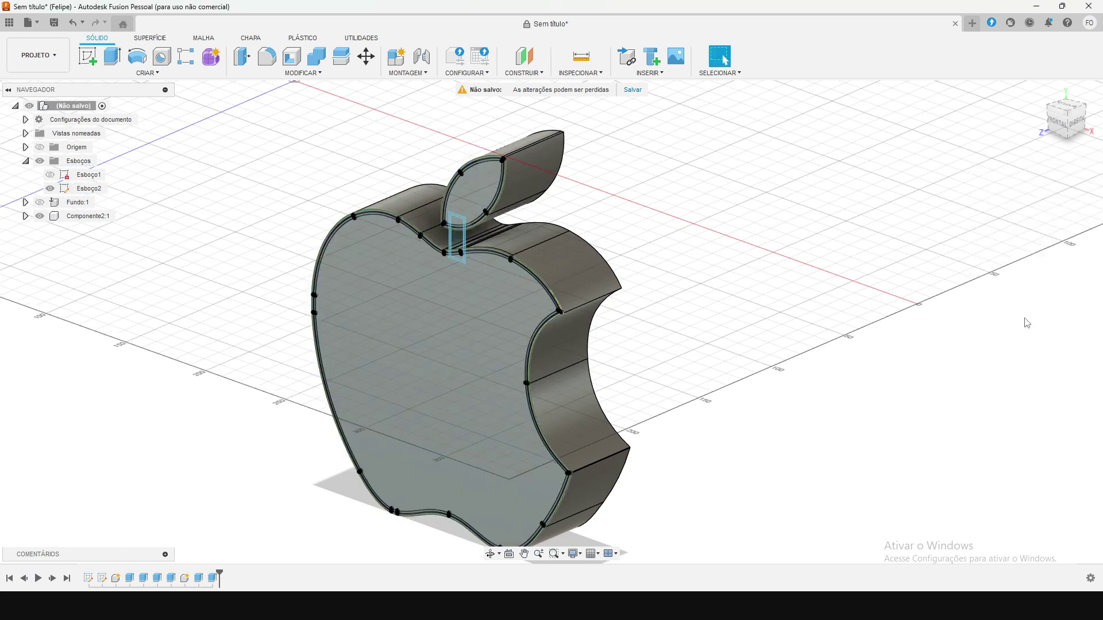
# Step: Hide sketch Esboço2 and display the Fundo component together with Componente2
pyautogui.click(50, 189)
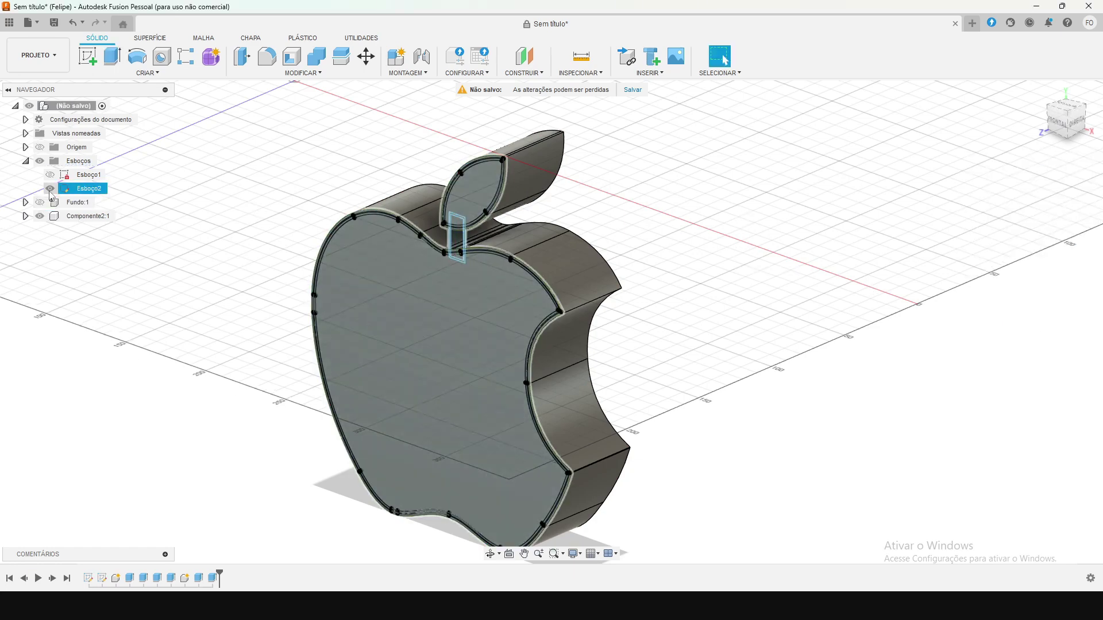
pyautogui.keyDown('shift'); pyautogui.moveTo(456, 204); pyautogui.dragTo(902, 273, button='middle'); pyautogui.keyUp('shift')
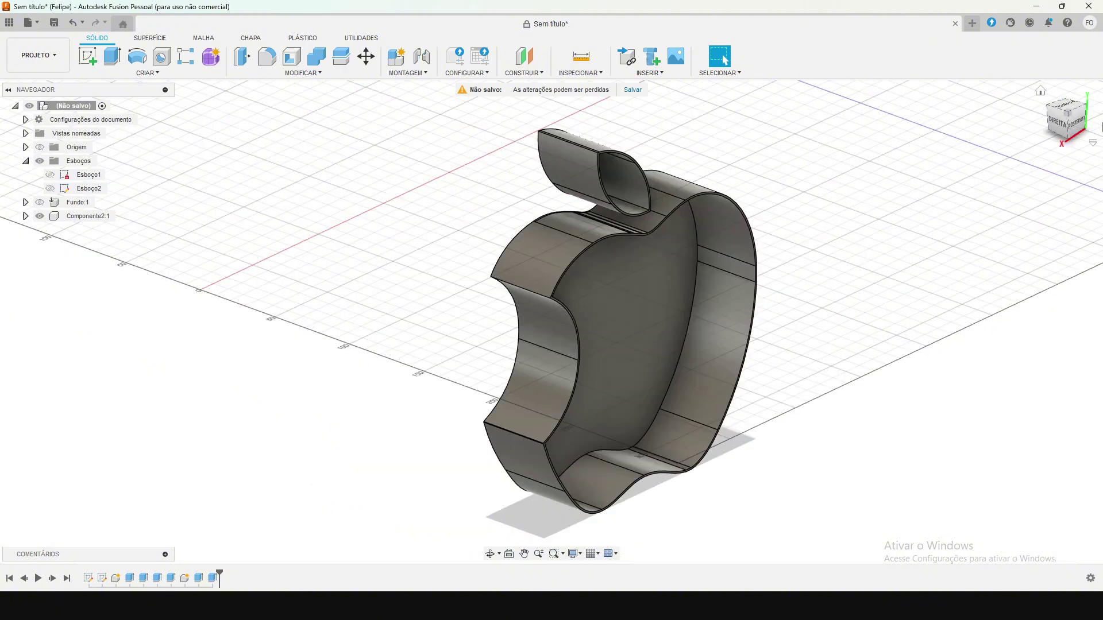
pyautogui.moveTo(1061, 126); pyautogui.dragTo(1091, 111)
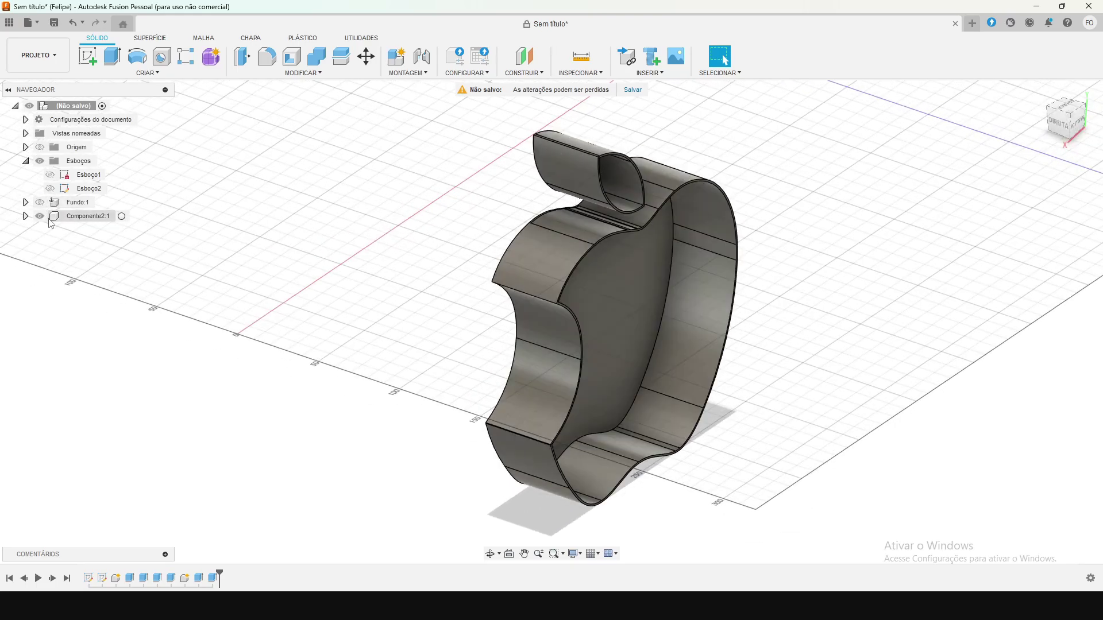
pyautogui.click(40, 203)
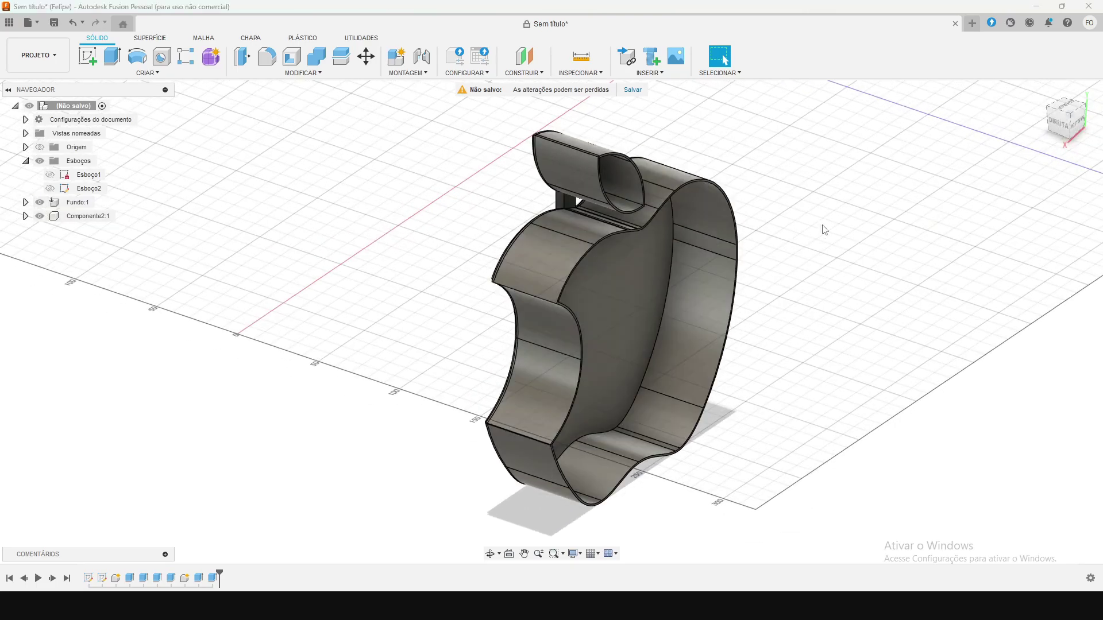
pyautogui.moveTo(1069, 118); pyautogui.dragTo(1080, 122)
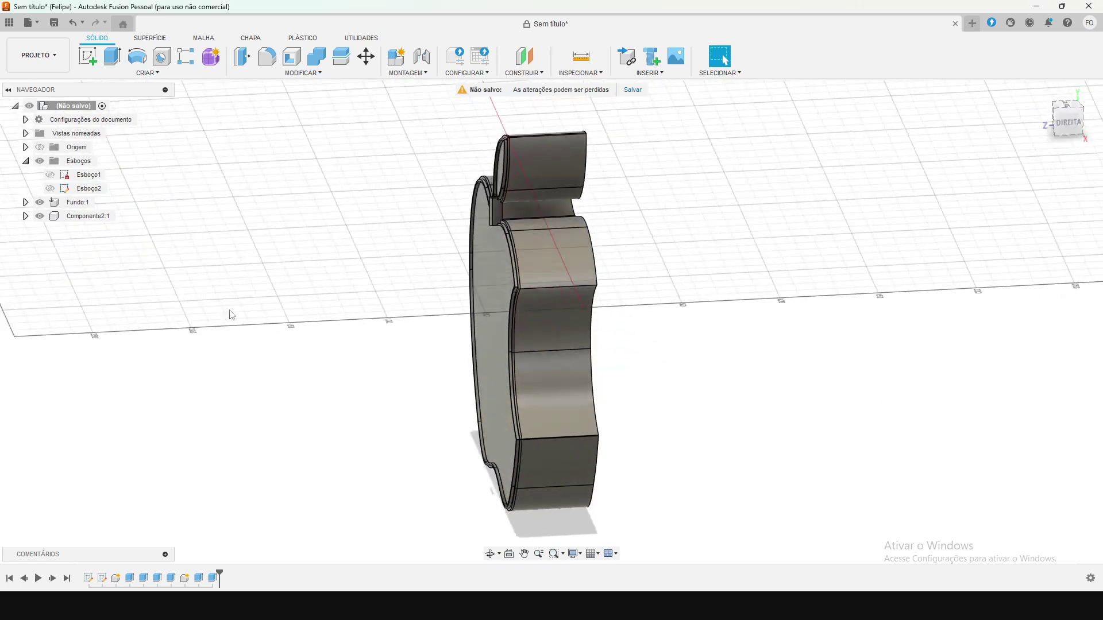
# Step: Move Componente2 40 mm along the Z axis
pyautogui.click(84, 222)
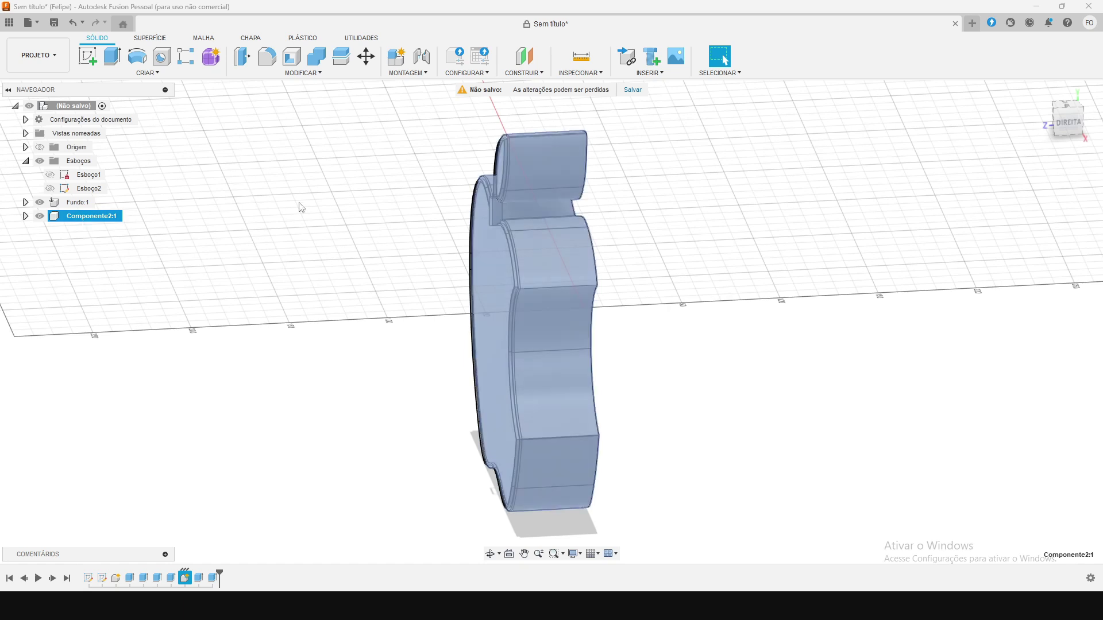
pyautogui.click(370, 61)
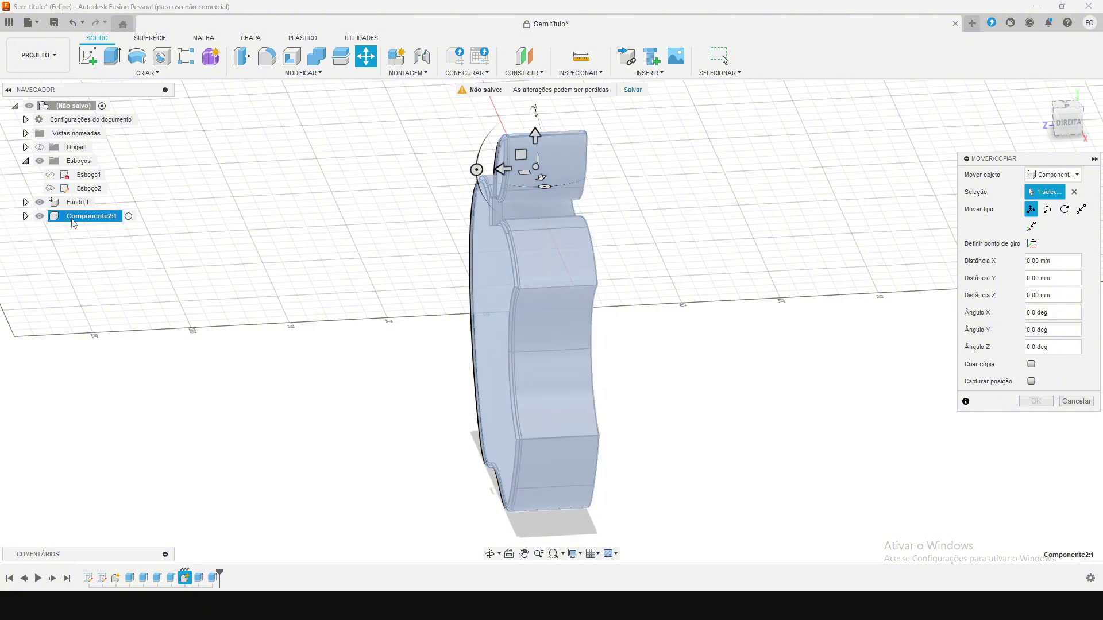
pyautogui.moveTo(503, 170); pyautogui.dragTo(438, 182)
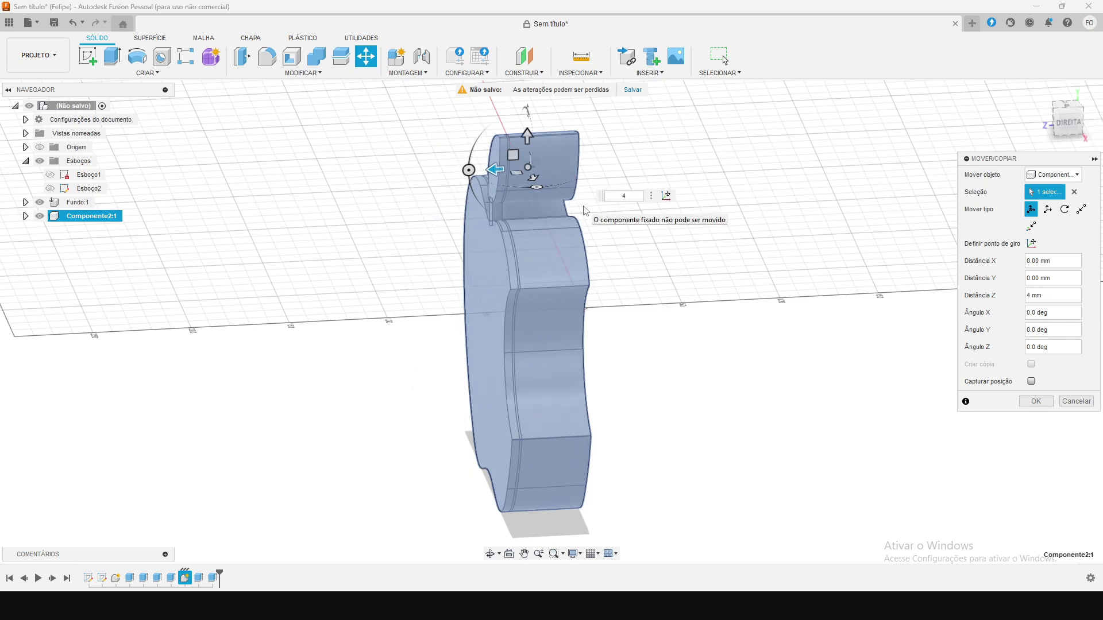
pyautogui.write('0')
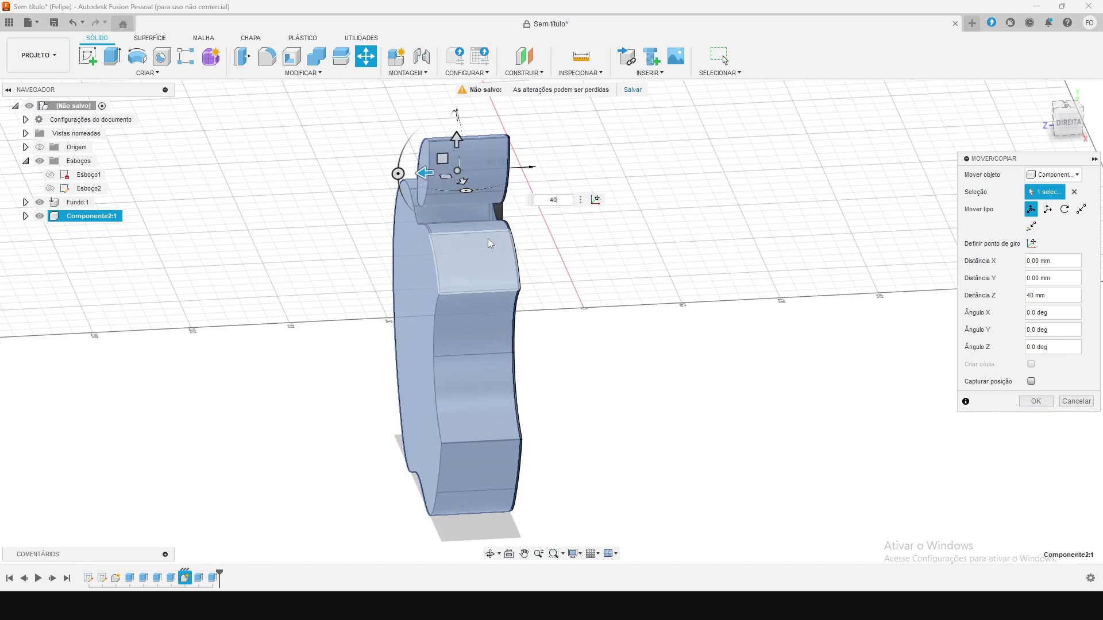
pyautogui.press('Return')
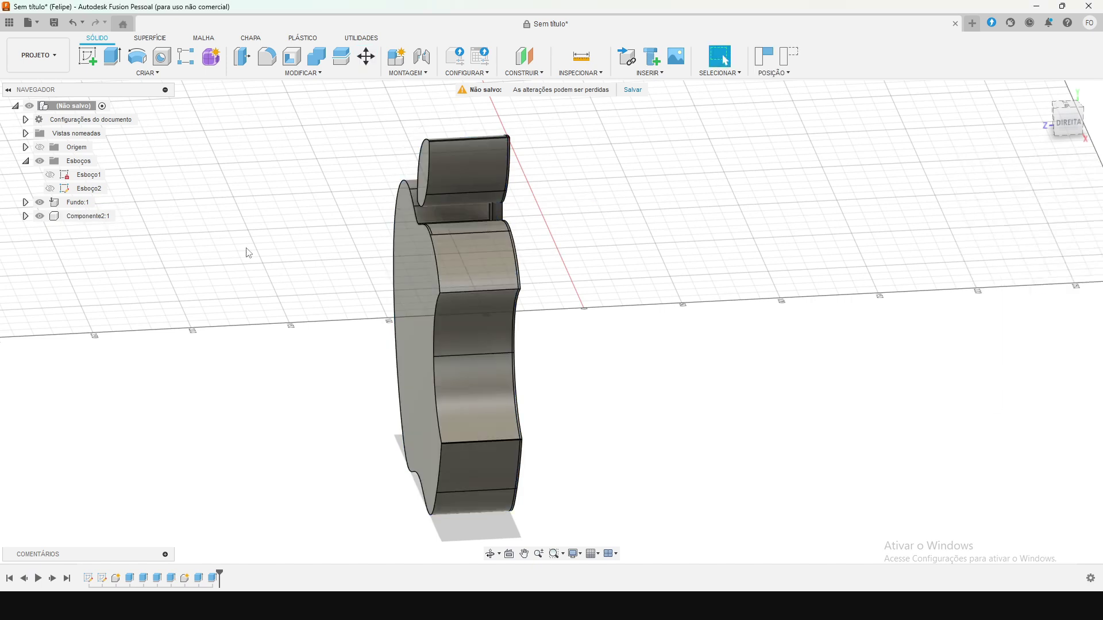
# Step: Hide the Fundo component and display sketch Esboço2 over the moved Componente2
pyautogui.moveTo(1068, 122)
pyautogui.mouseDown()
pyautogui.moveTo(1025, 119)
pyautogui.moveTo(1063, 123)
pyautogui.mouseUp()
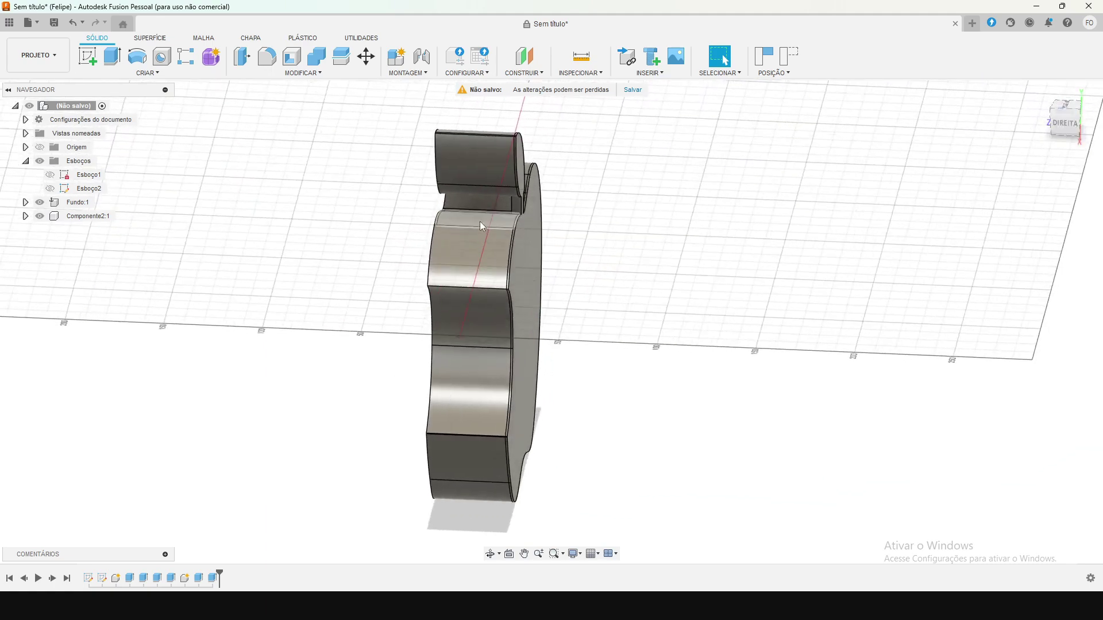
pyautogui.scroll(-2, 522, 201)
pyautogui.scroll(10, 521, 214)
pyautogui.scroll(6, 521, 214)
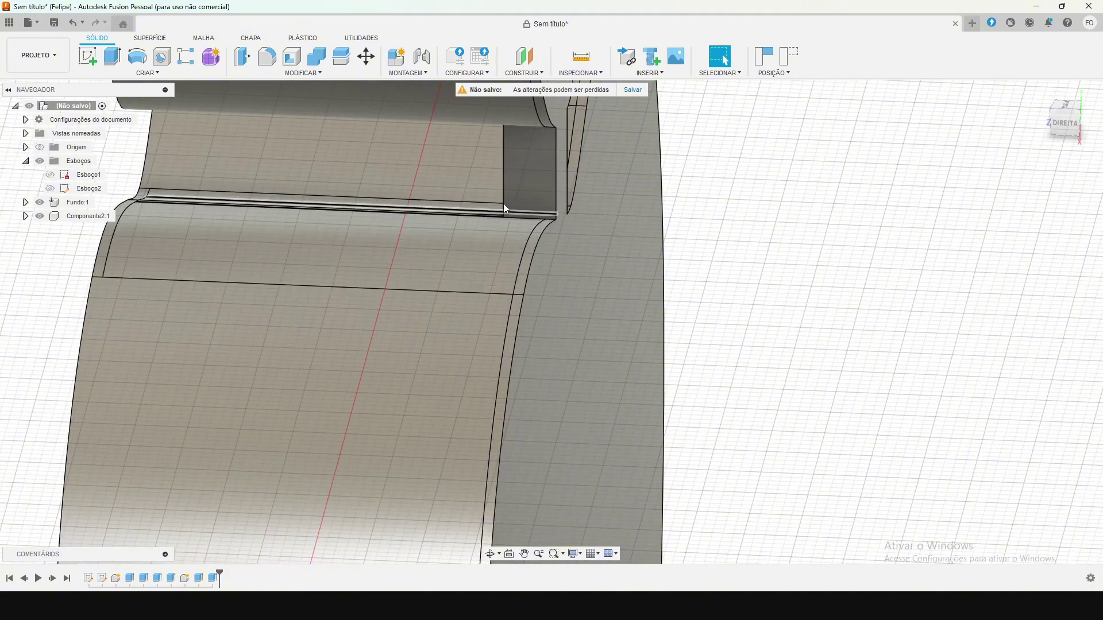
pyautogui.click(1051, 140)
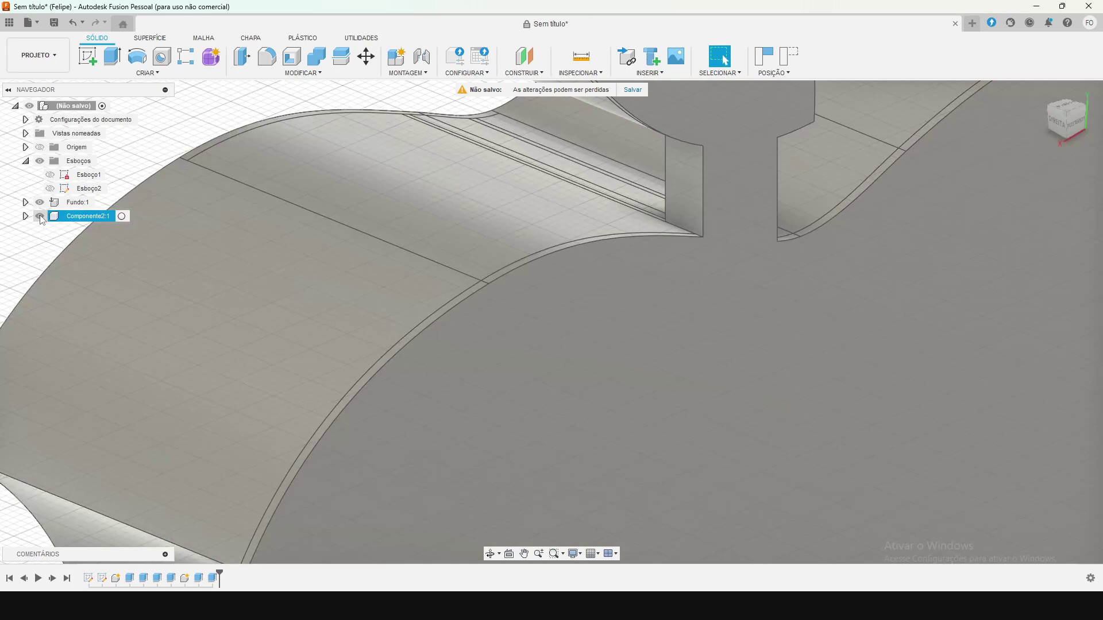
pyautogui.click(39, 216)
pyautogui.click(40, 216)
pyautogui.click(42, 204)
pyautogui.click(40, 203)
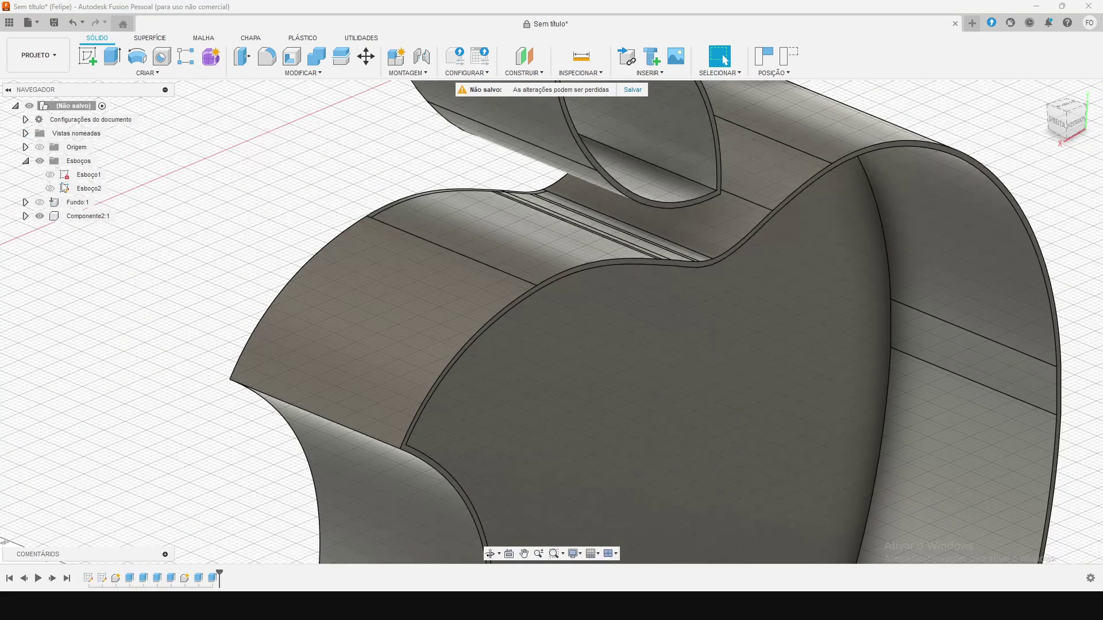
pyautogui.click(52, 192)
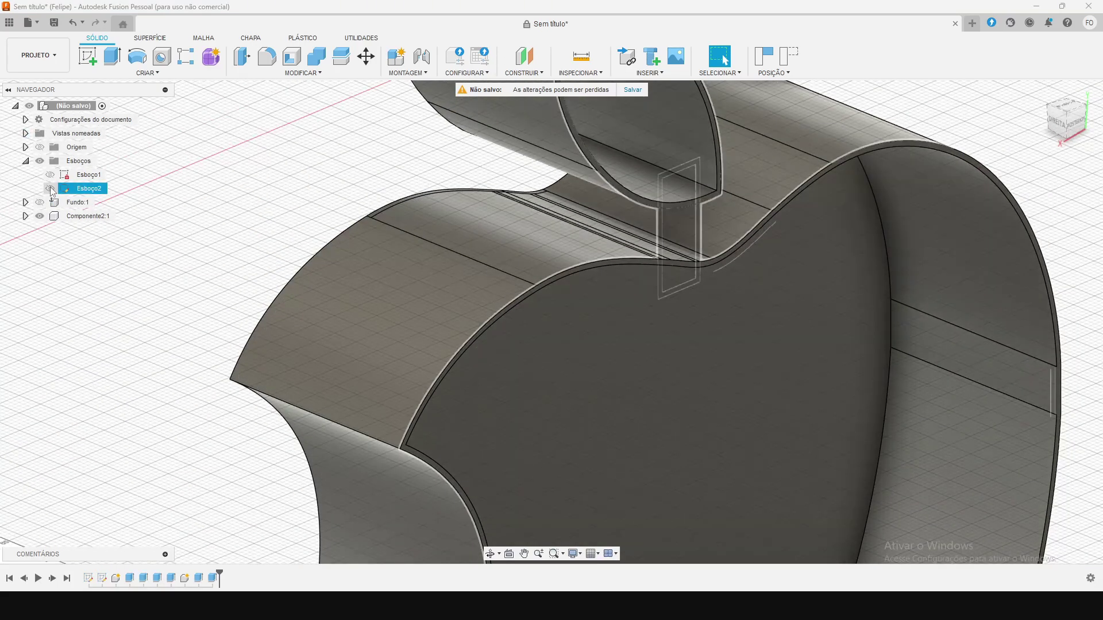
pyautogui.click(51, 189)
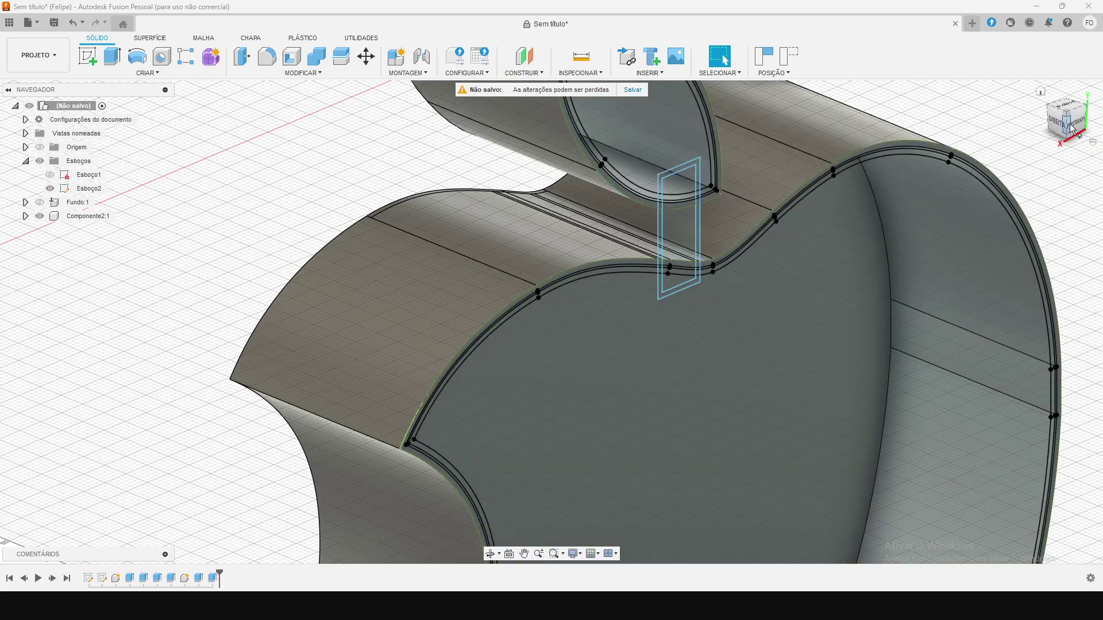
pyautogui.moveTo(1077, 124); pyautogui.dragTo(1069, 128)
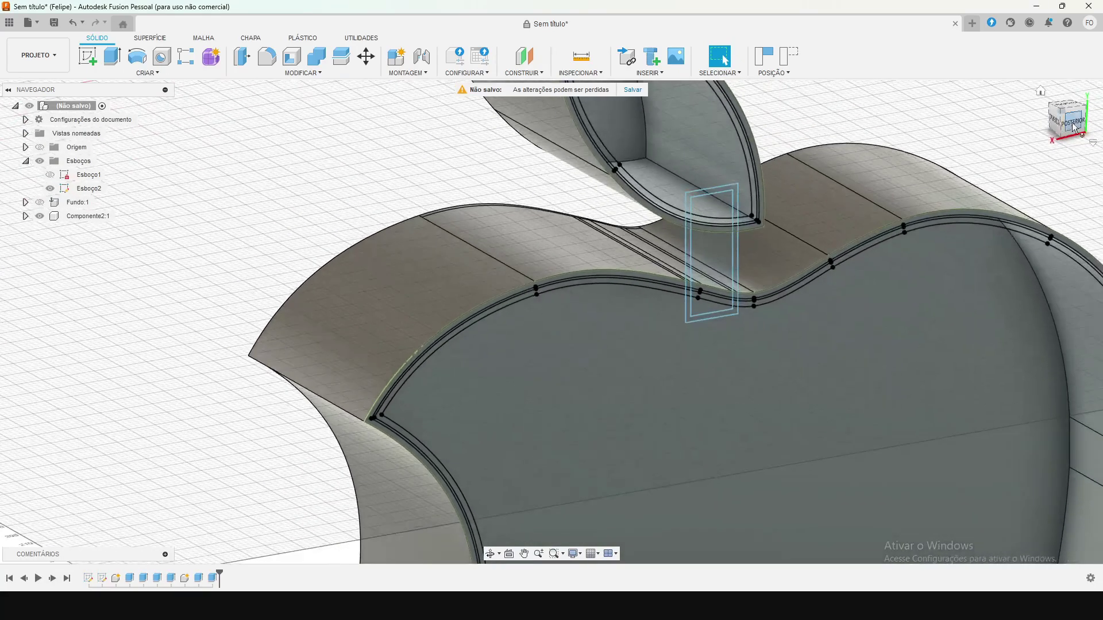
pyautogui.click(1077, 127)
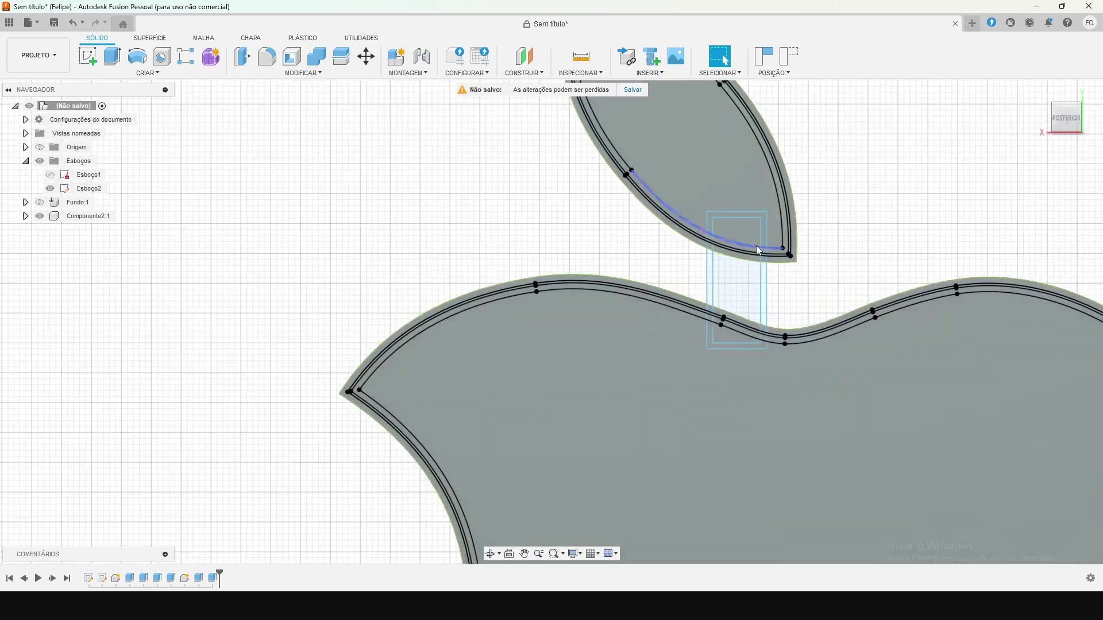
# Step: Select all nine Esboço2 profiles where the bridge rectangles cross the leaf's three offset bands
pyautogui.click(741, 304)
pyautogui.scroll(5, 741, 305)
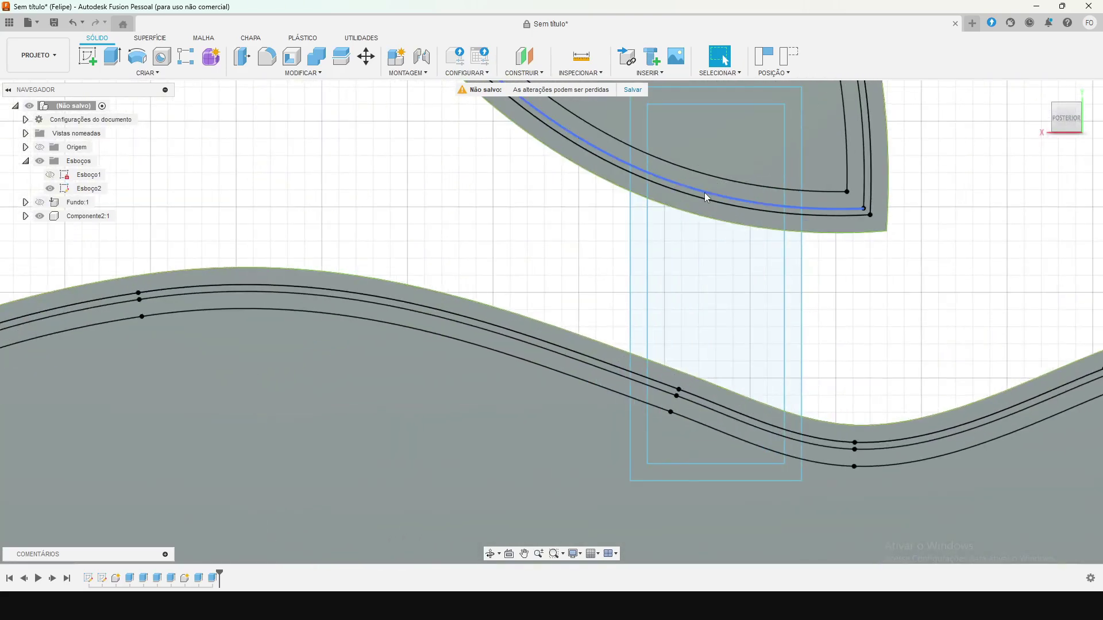
pyautogui.click(715, 181)
pyautogui.click(638, 161)
pyautogui.scroll(-2, 643, 193)
pyautogui.scroll(5, 644, 175)
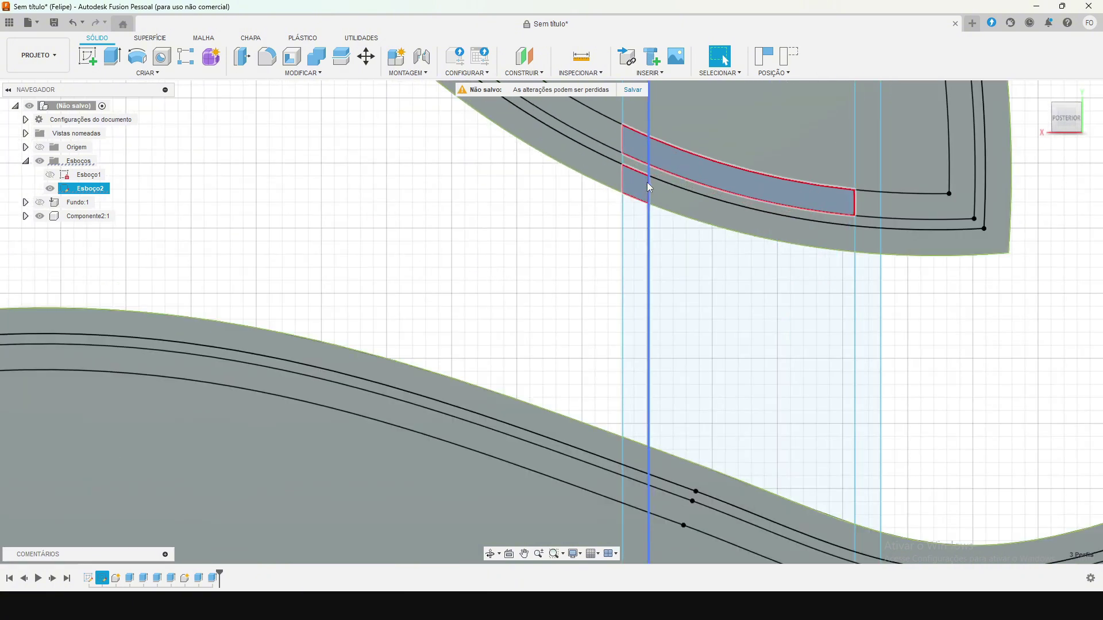
pyautogui.click(644, 171)
pyautogui.click(685, 183)
pyautogui.click(688, 203)
pyautogui.click(995, 220)
pyautogui.click(989, 254)
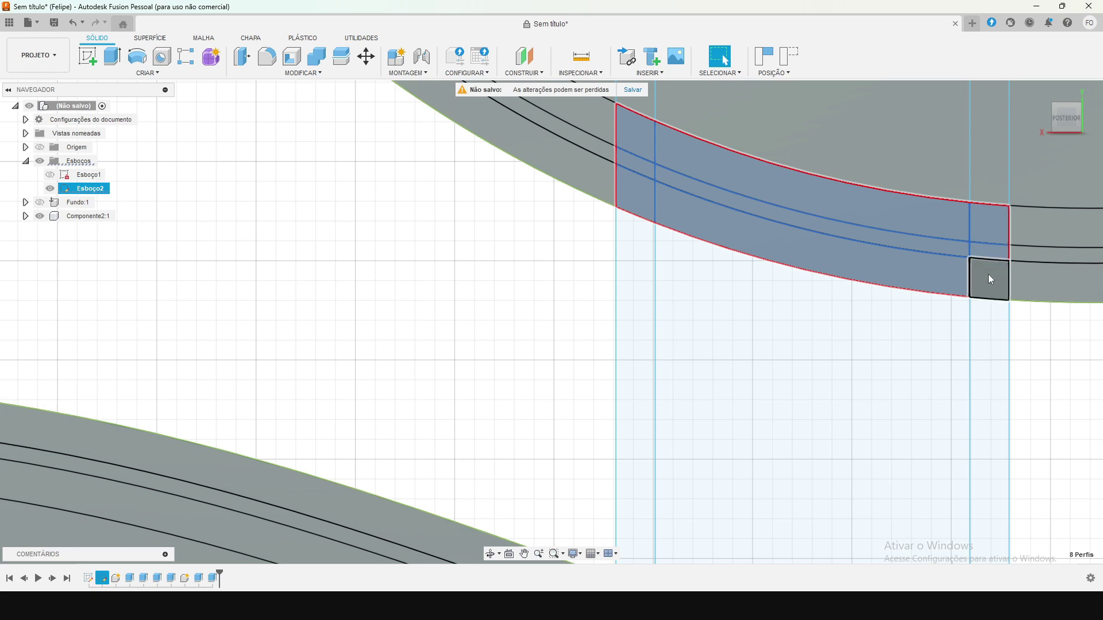
pyautogui.click(988, 274)
# Step: Add the nine profiles where the bridge rectangles cross the apple body's three edge bands to the selection
pyautogui.scroll(-5, 708, 250)
pyautogui.scroll(3, 803, 503)
pyautogui.scroll(2, 802, 502)
pyautogui.click(879, 424)
pyautogui.click(881, 448)
pyautogui.click(873, 471)
pyautogui.click(770, 447)
pyautogui.click(712, 381)
pyautogui.click(621, 324)
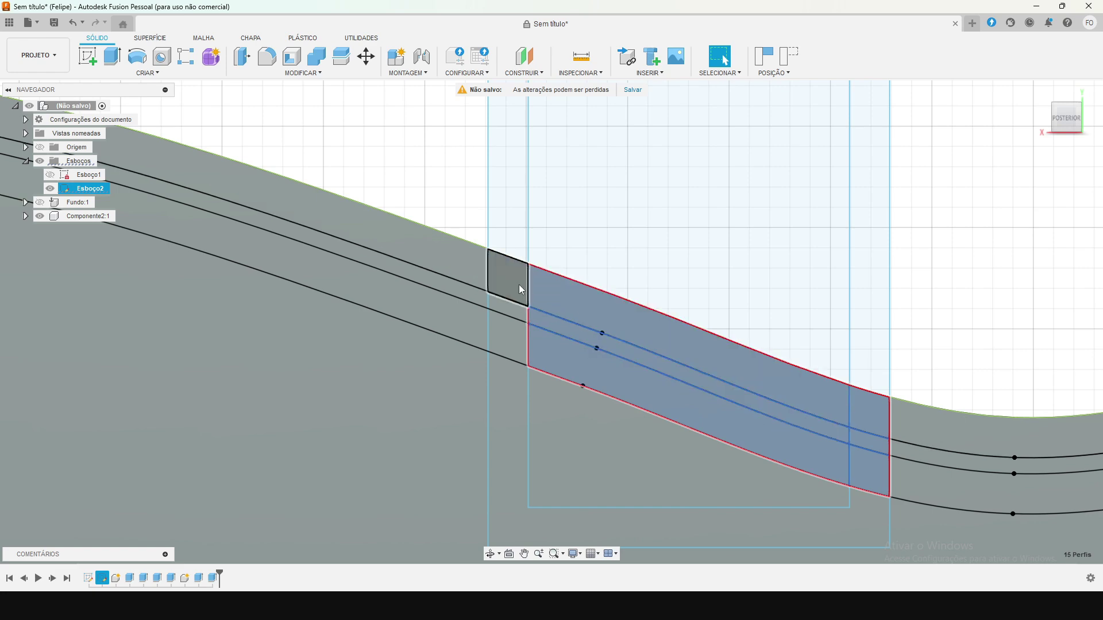
pyautogui.click(505, 305)
pyautogui.click(505, 332)
# Step: Capture the moved component position and extrude-cut the 18 selected bridge-crossing profiles 4 mm into Componente2
pyautogui.scroll(-2, 584, 395)
pyautogui.scroll(-4, 411, 252)
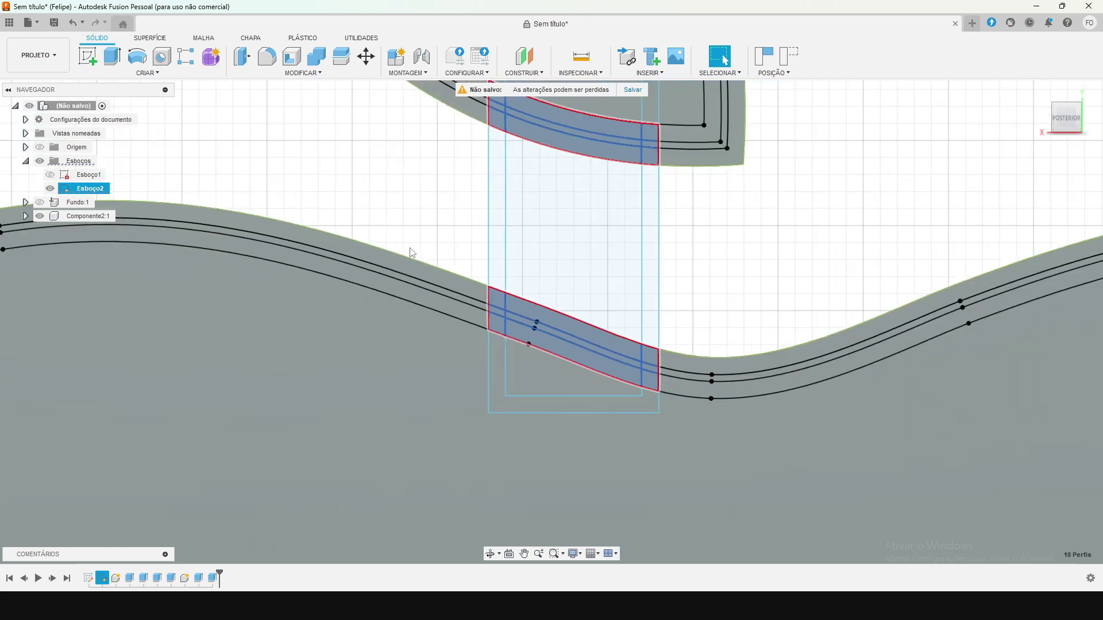
pyautogui.click(1057, 122)
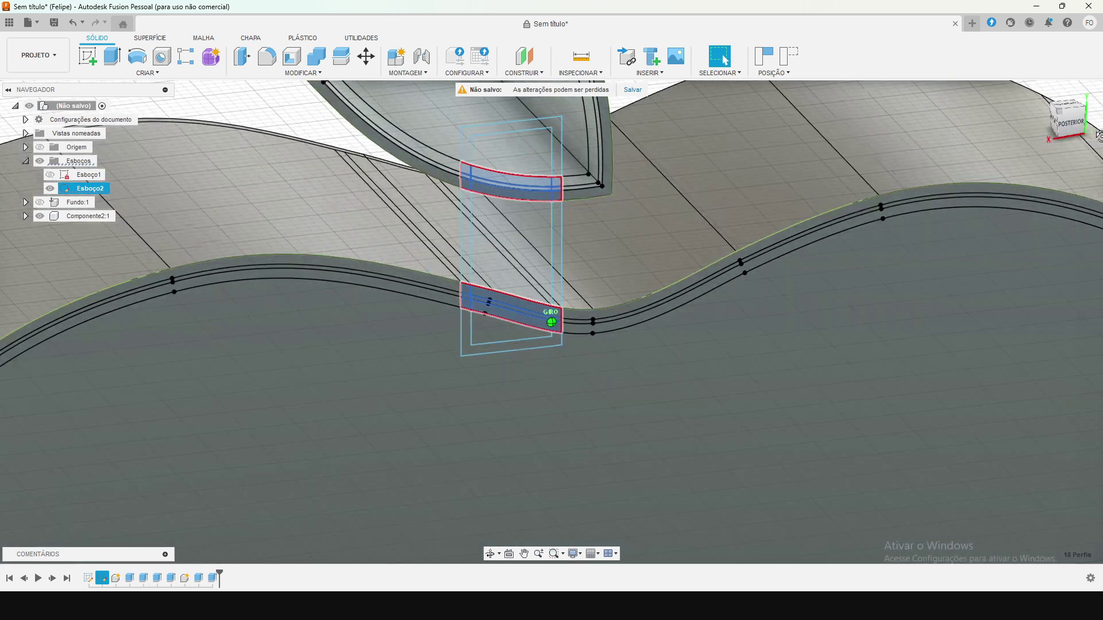
pyautogui.click(112, 56)
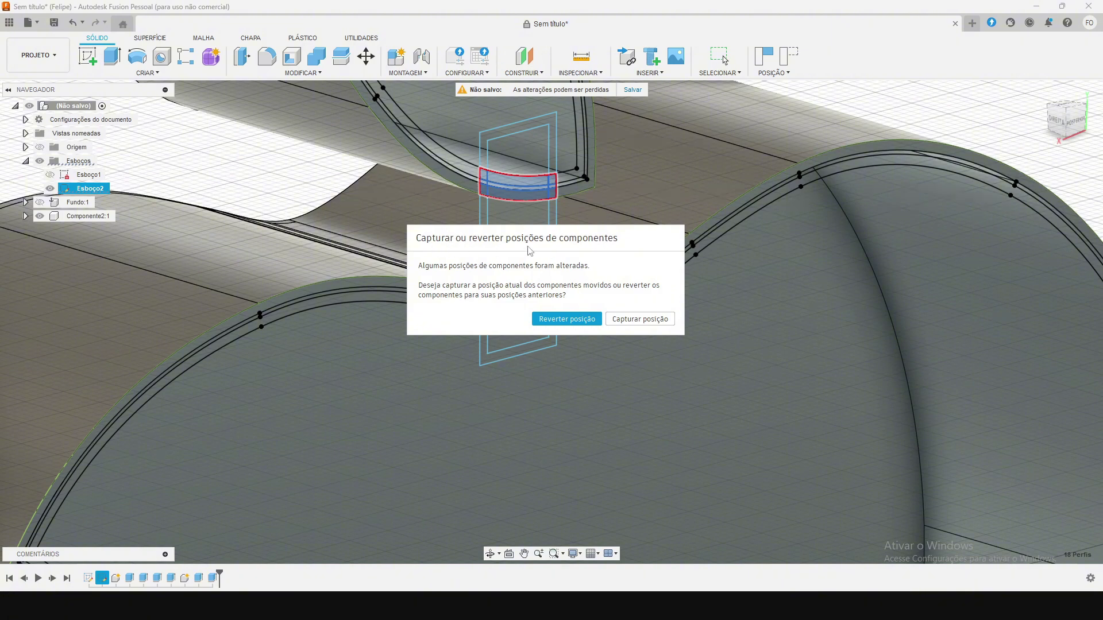
pyautogui.click(635, 321)
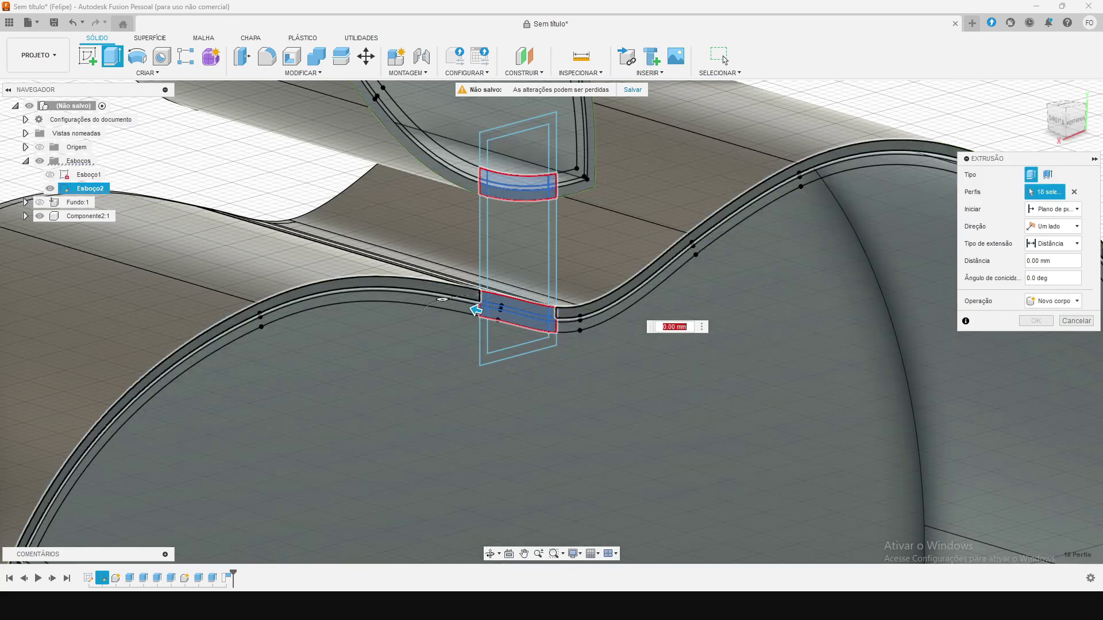
pyautogui.click(1052, 261)
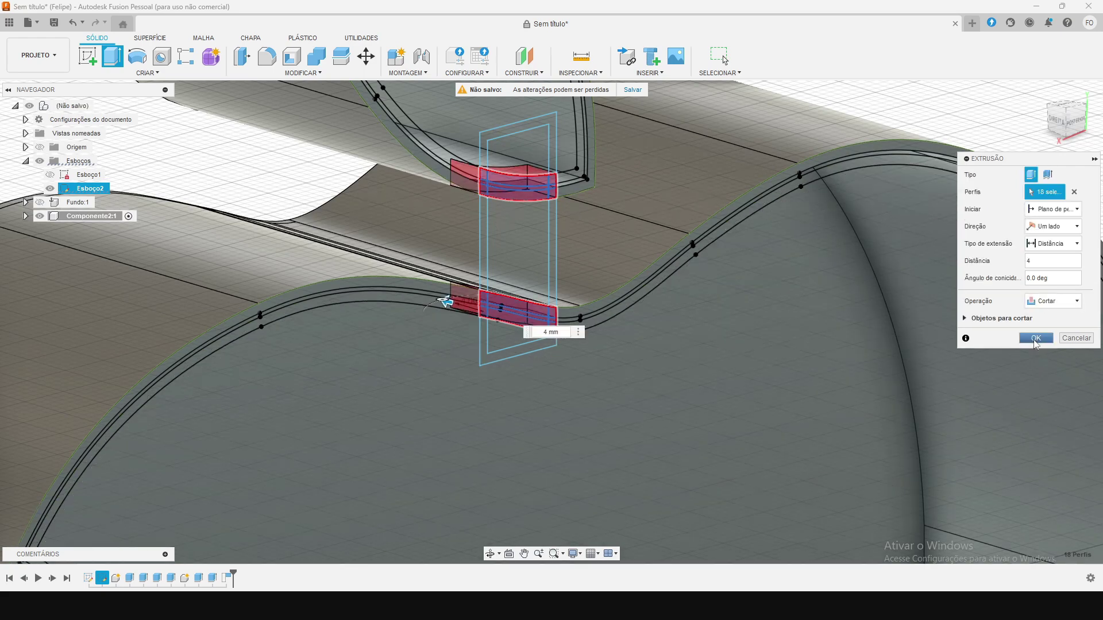
pyautogui.click(1037, 339)
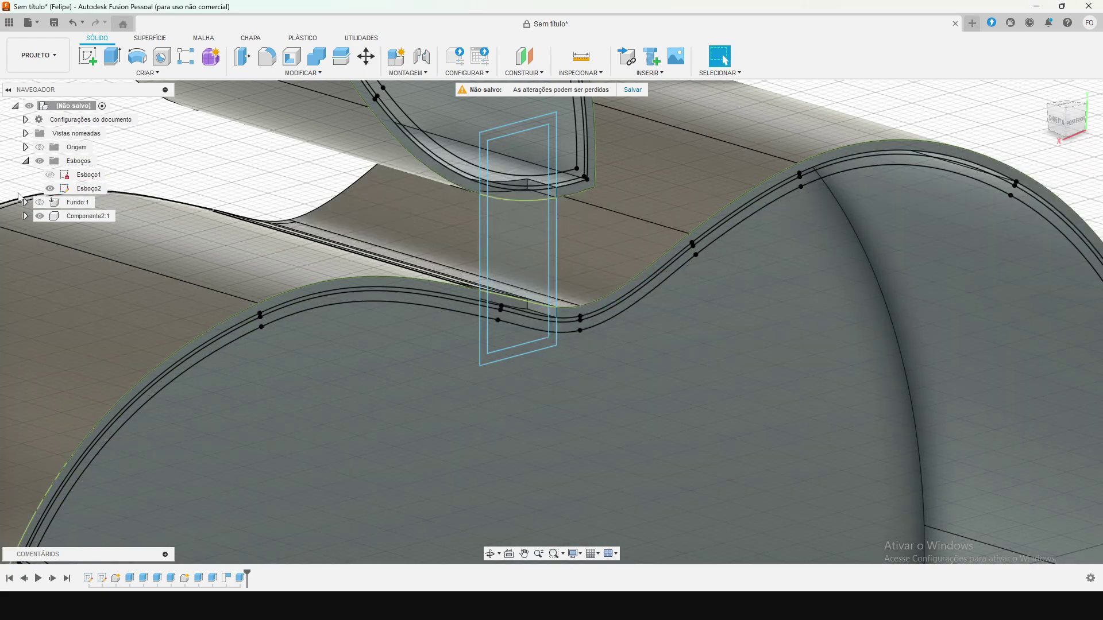
# Step: Hide sketch Esboço2 and show the Fundo component to check how its bridge fits the notches in Componente2
pyautogui.click(50, 188)
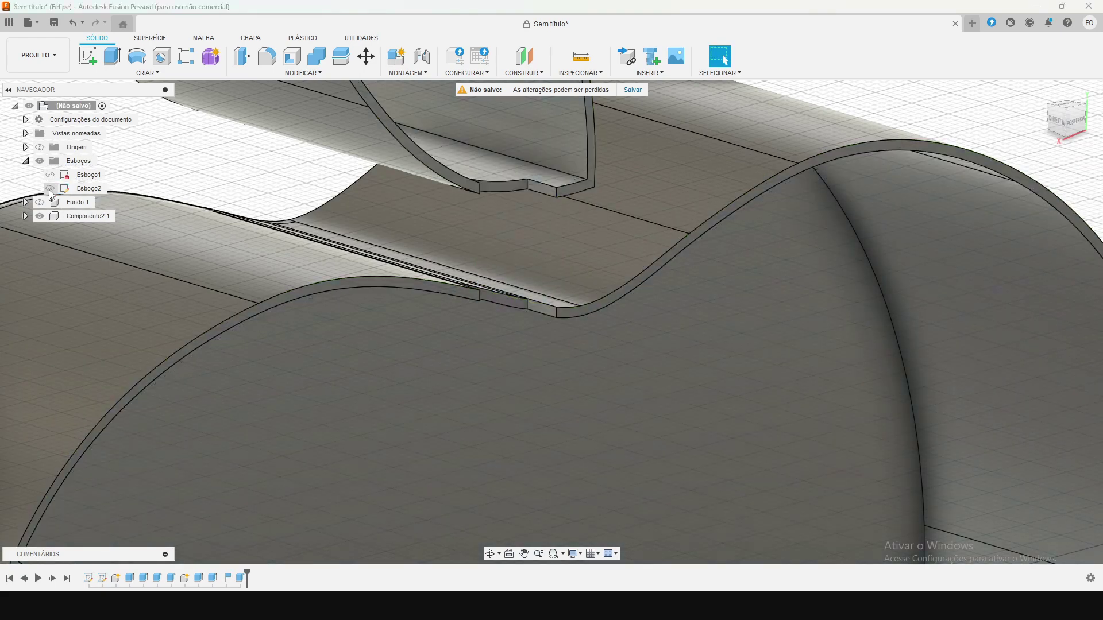
pyautogui.click(1076, 125)
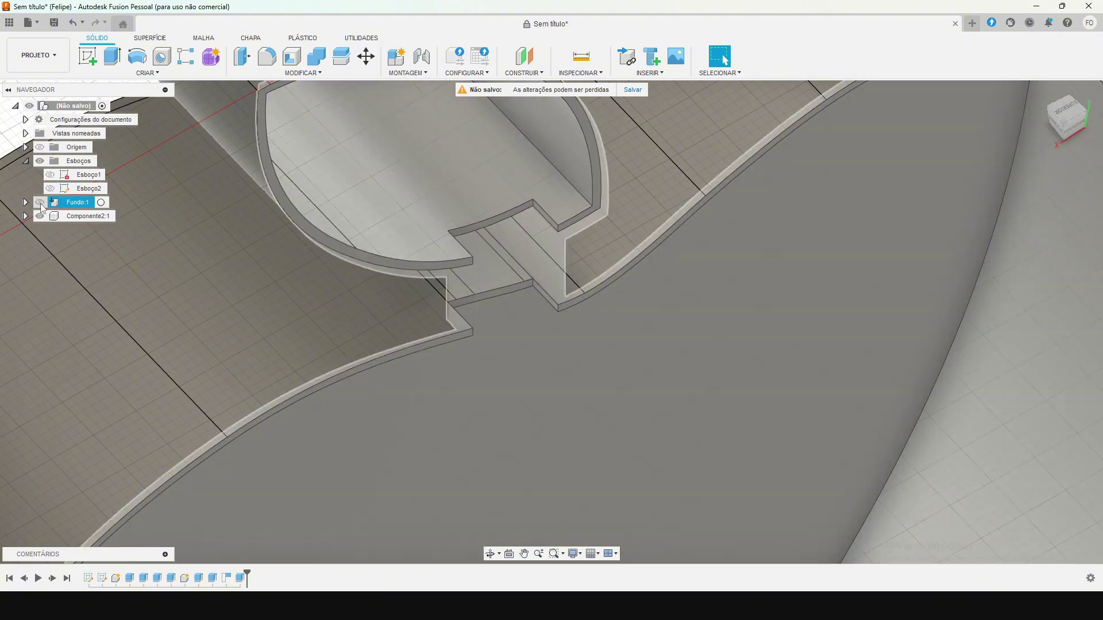
pyautogui.click(40, 204)
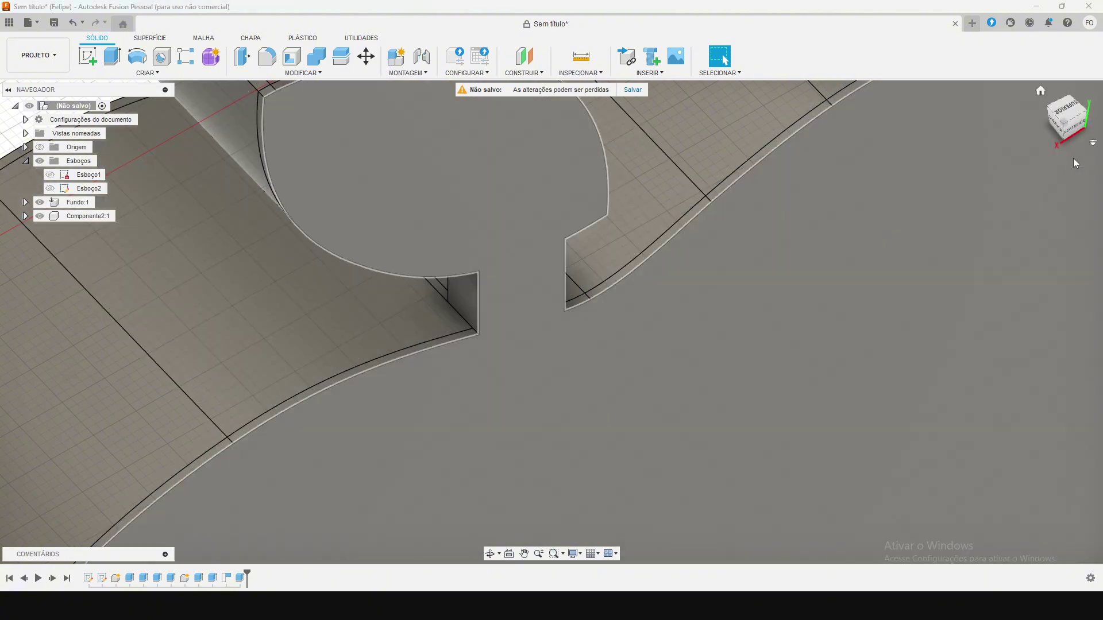
pyautogui.moveTo(1060, 130)
pyautogui.mouseDown()
pyautogui.moveTo(1091, 128)
pyautogui.moveTo(1078, 127)
pyautogui.mouseUp()
pyautogui.scroll(-4, 511, 356)
pyautogui.scroll(-5, 644, 177)
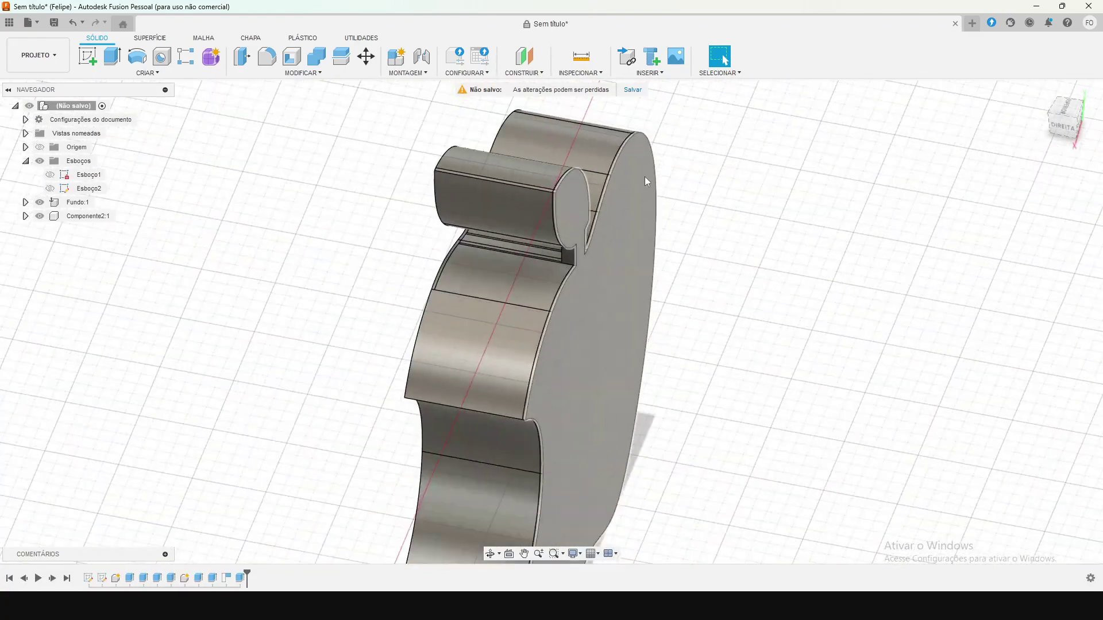
pyautogui.moveTo(1055, 119)
pyautogui.mouseDown()
pyautogui.moveTo(1099, 119)
pyautogui.moveTo(1102, 129)
pyautogui.moveTo(1100, 120)
pyautogui.mouseUp()
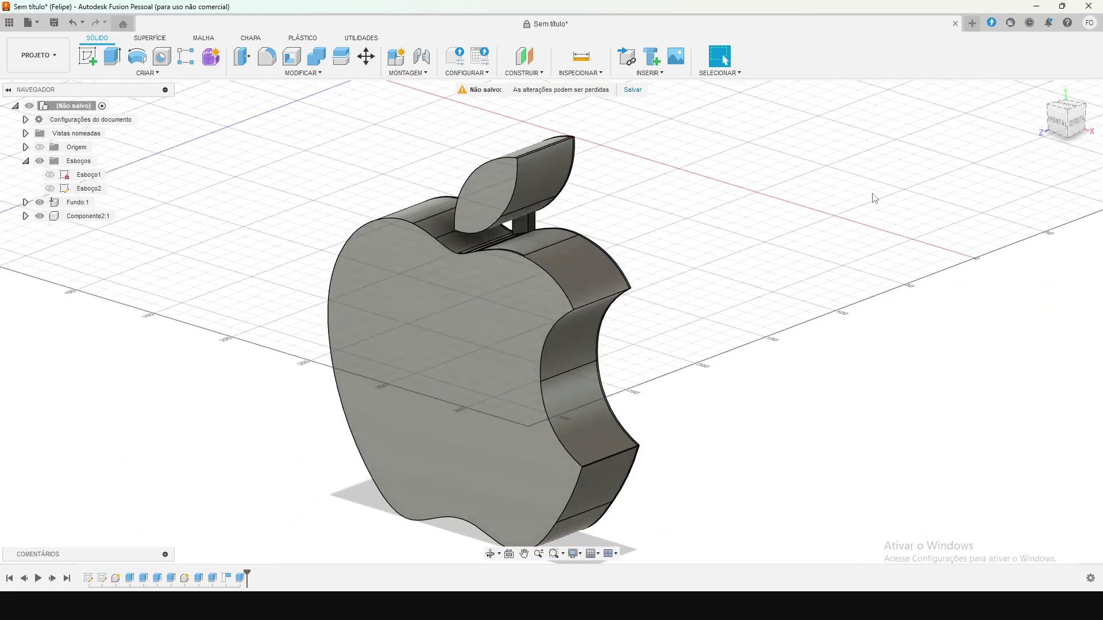
pyautogui.scroll(-3, 874, 198)
pyautogui.scroll(2, 827, 230)
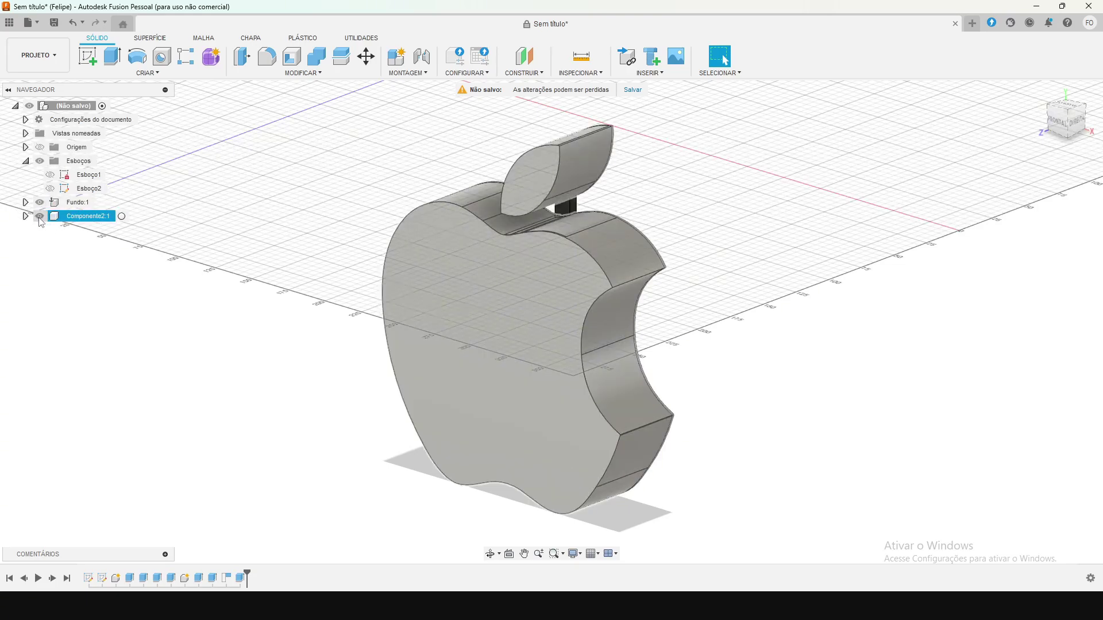
# Step: Hide Componente2 and create a new sketch on the large front face of the Fundo base
pyautogui.click(41, 218)
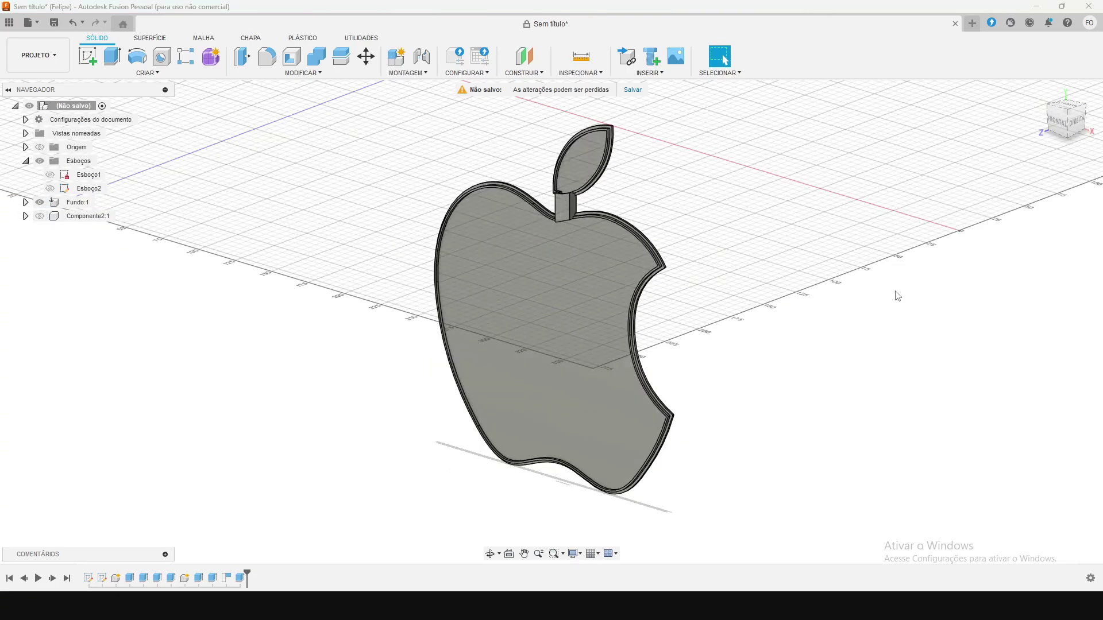
pyautogui.click(1057, 119)
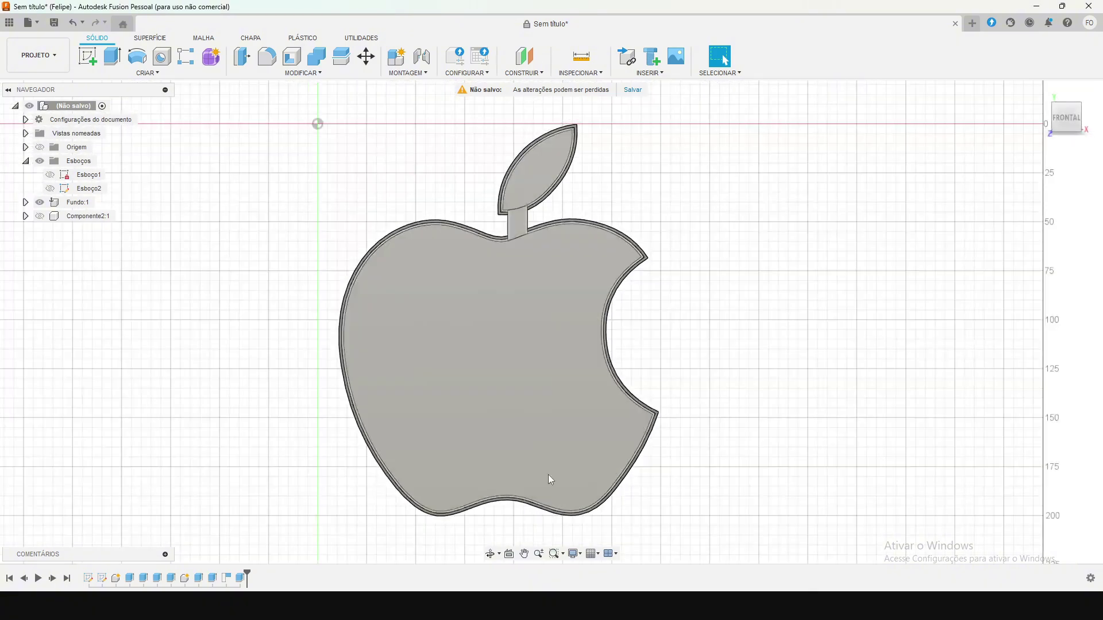
pyautogui.scroll(-2, 491, 492)
pyautogui.scroll(4, 491, 491)
pyautogui.scroll(-2, 492, 471)
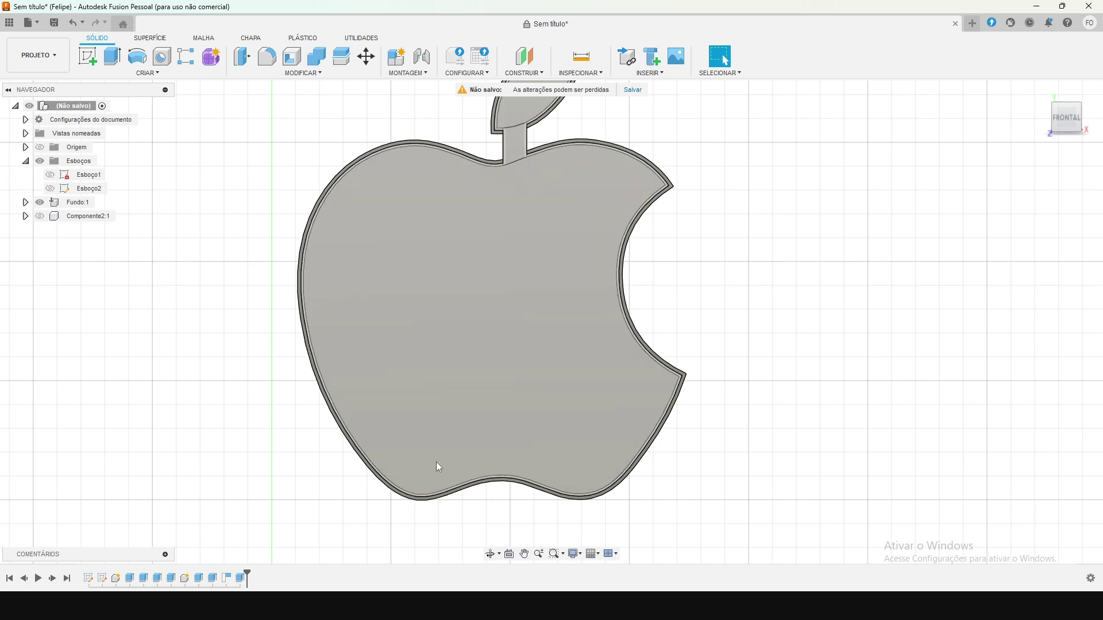
pyautogui.click(489, 294)
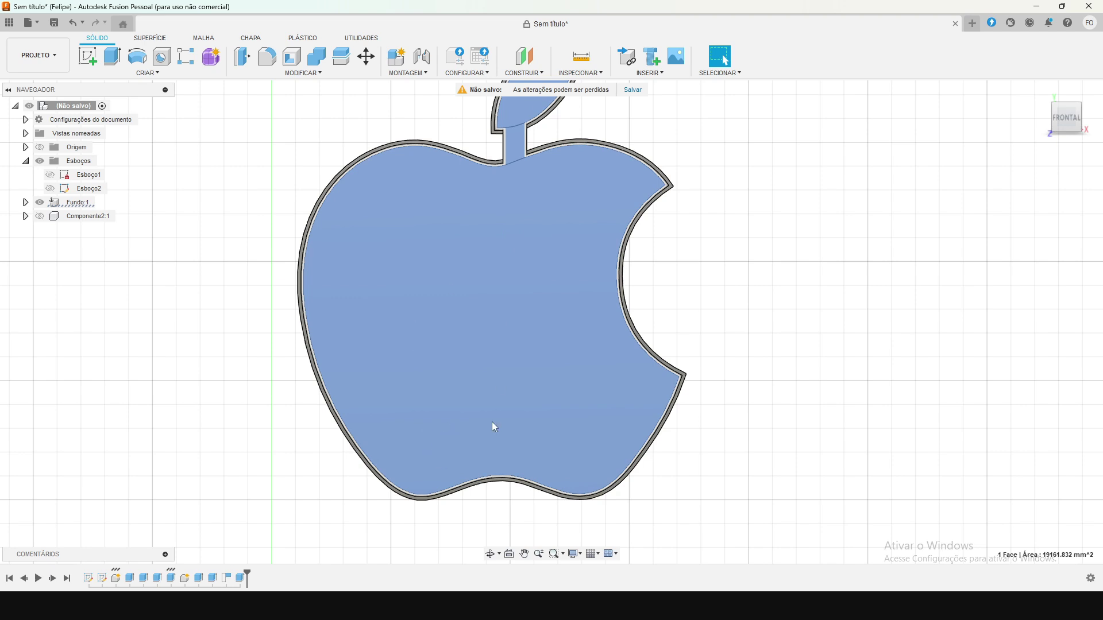
pyautogui.rightClick(467, 343)
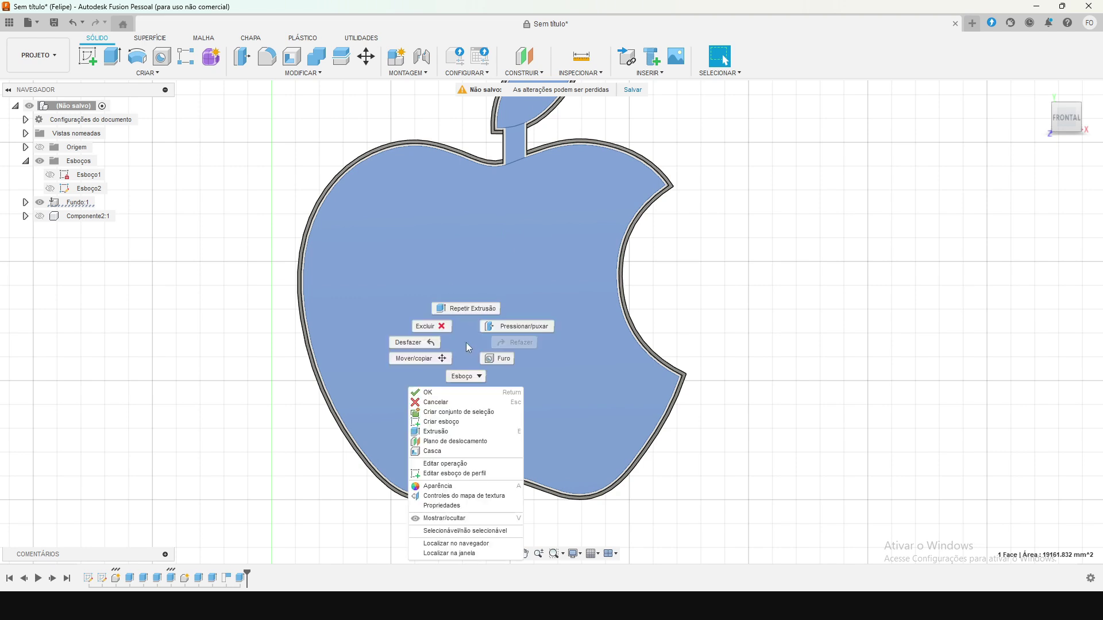
pyautogui.click(447, 424)
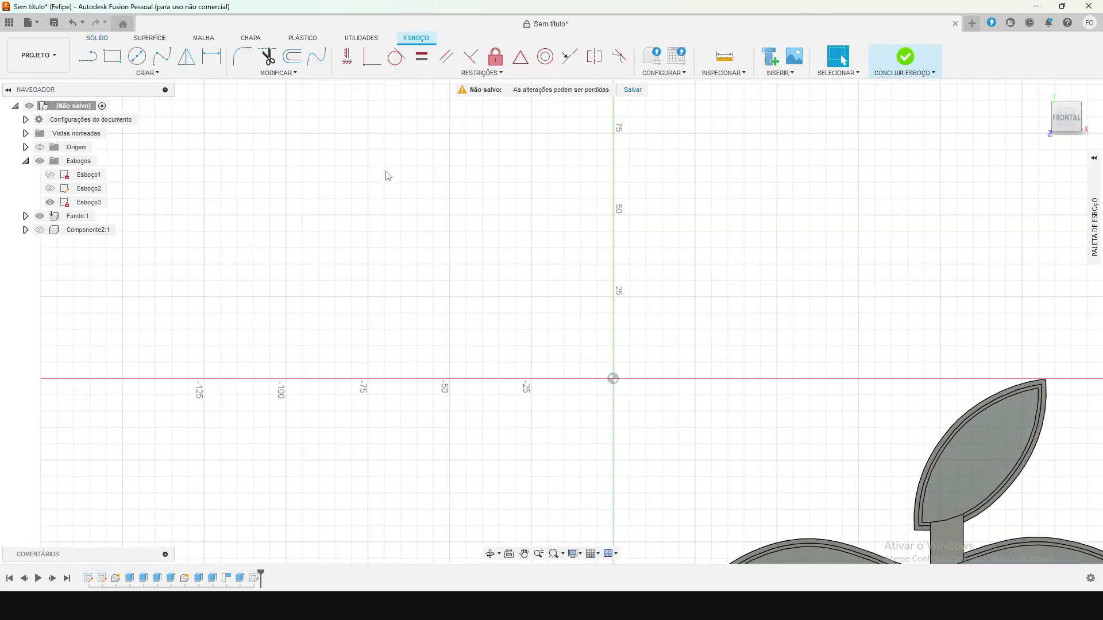
pyautogui.scroll(5, 566, 477)
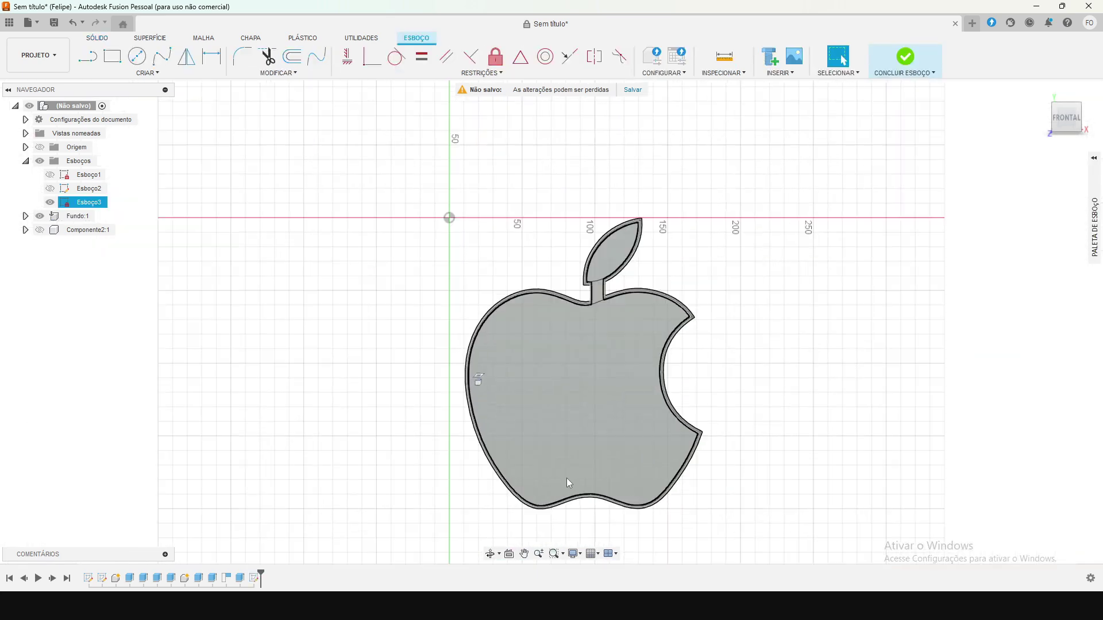
pyautogui.scroll(1, 567, 501)
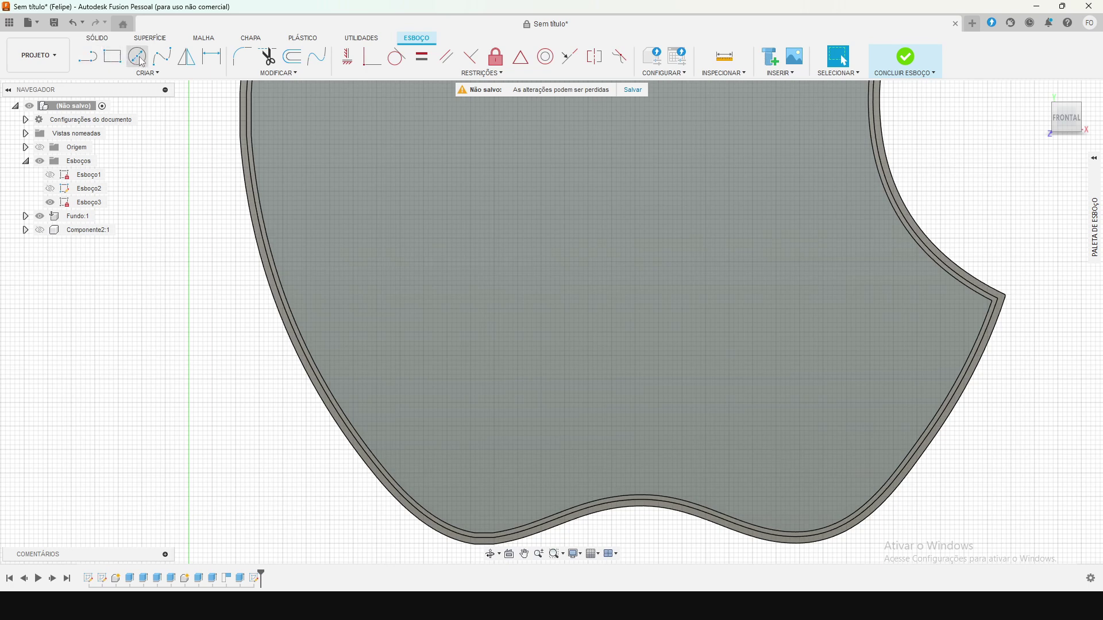
# Step: Draw a 3 mm diameter center circle inside the apple body's lower-left lobe
pyautogui.click(136, 57)
pyautogui.click(472, 475)
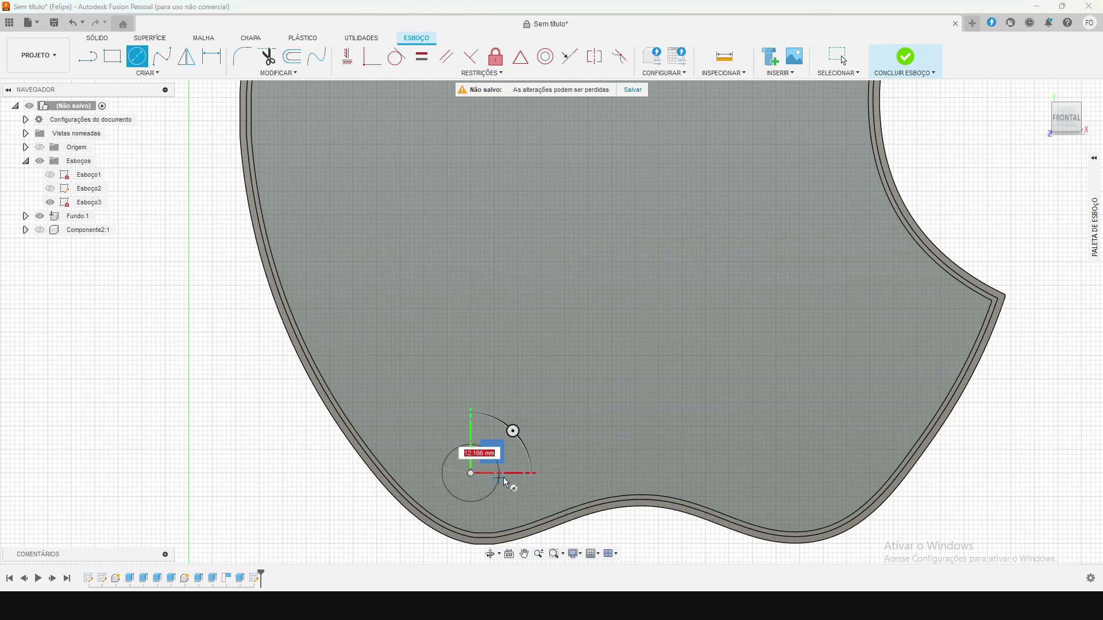
pyautogui.write('6')
pyautogui.press('Tab')
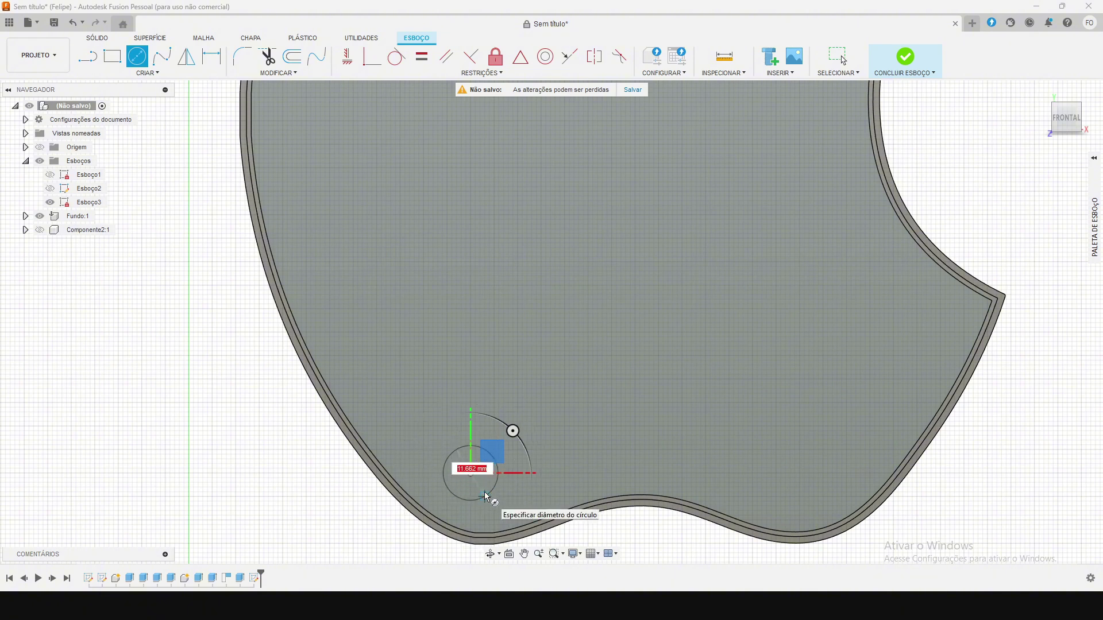
pyautogui.write('3')
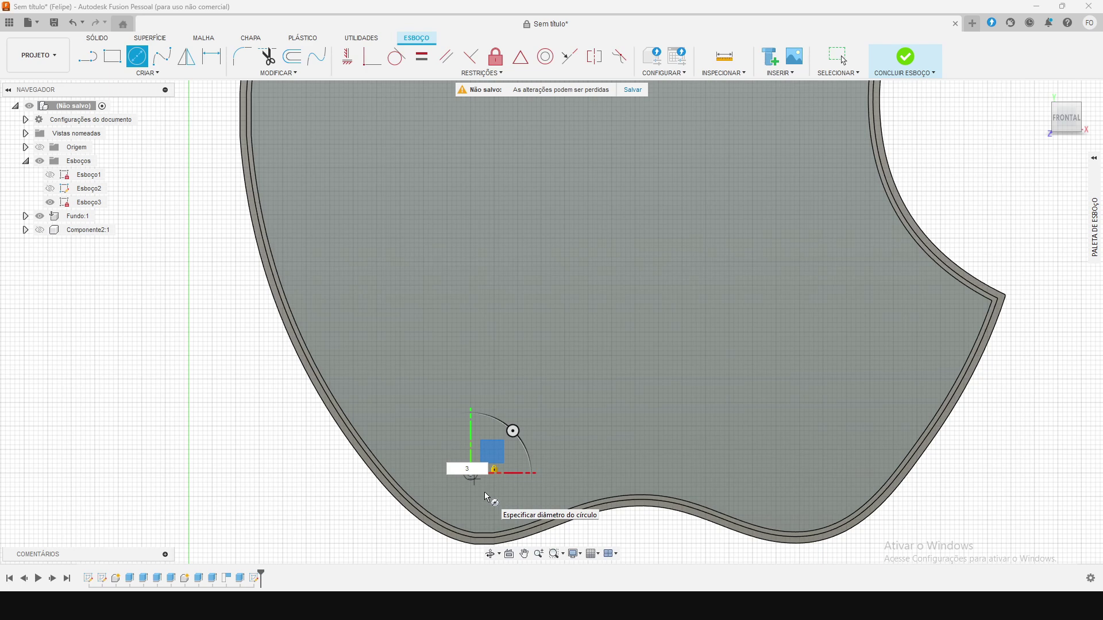
pyautogui.press('Return')
pyautogui.press('Escape')
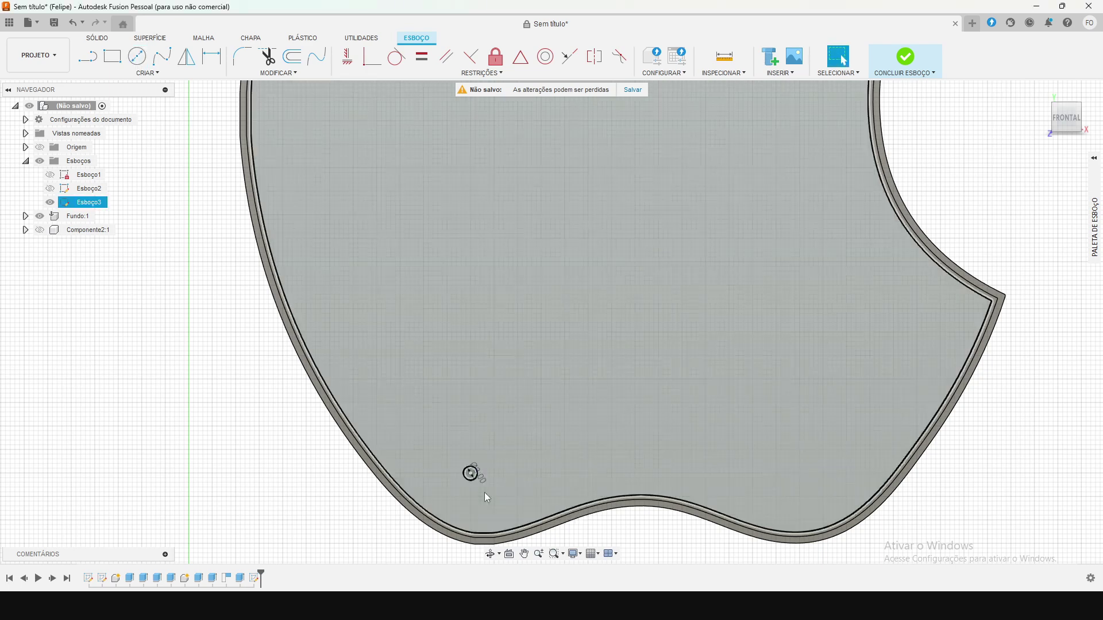
# Step: Finish the sketch and extrude-cut the 3 mm circle -10 mm through the Fundo base
pyautogui.scroll(5, 487, 498)
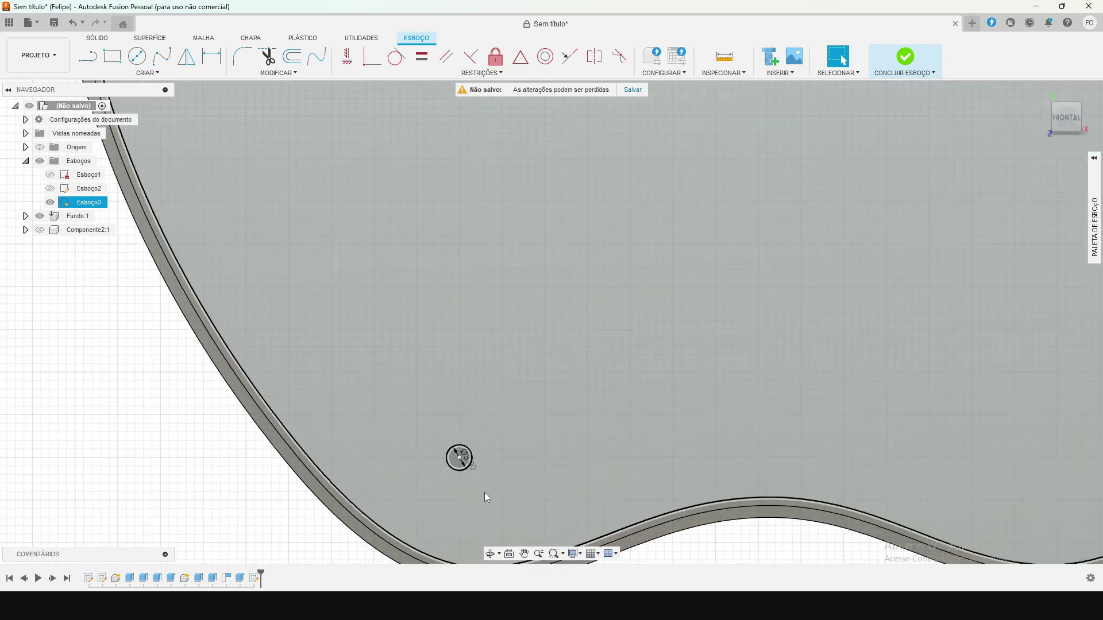
pyautogui.scroll(2, 459, 457)
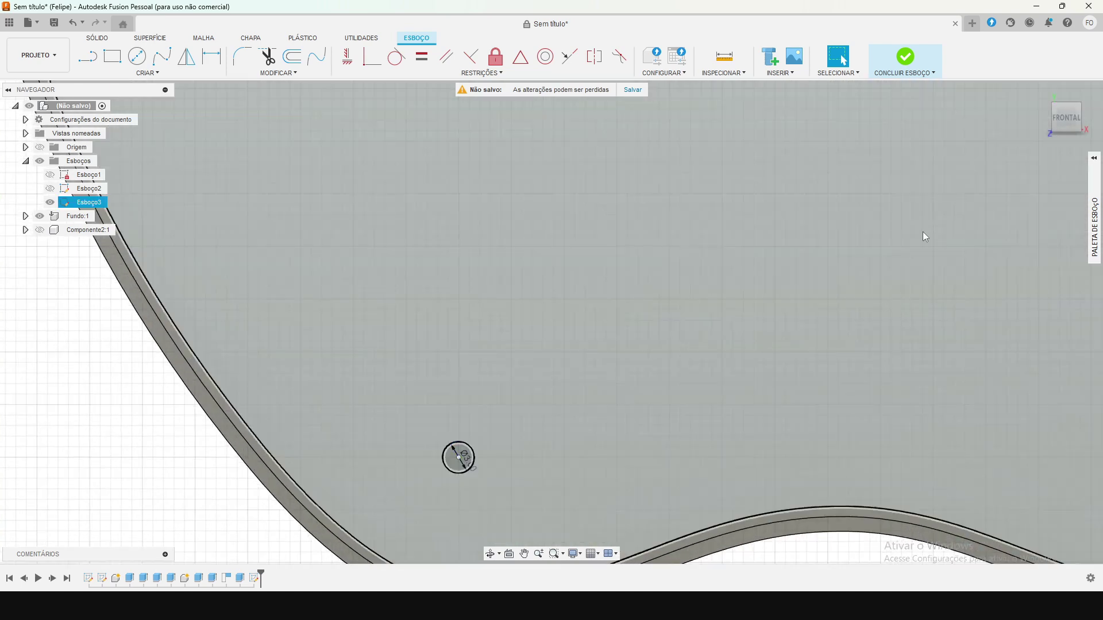
pyautogui.moveTo(1070, 122); pyautogui.dragTo(1055, 147)
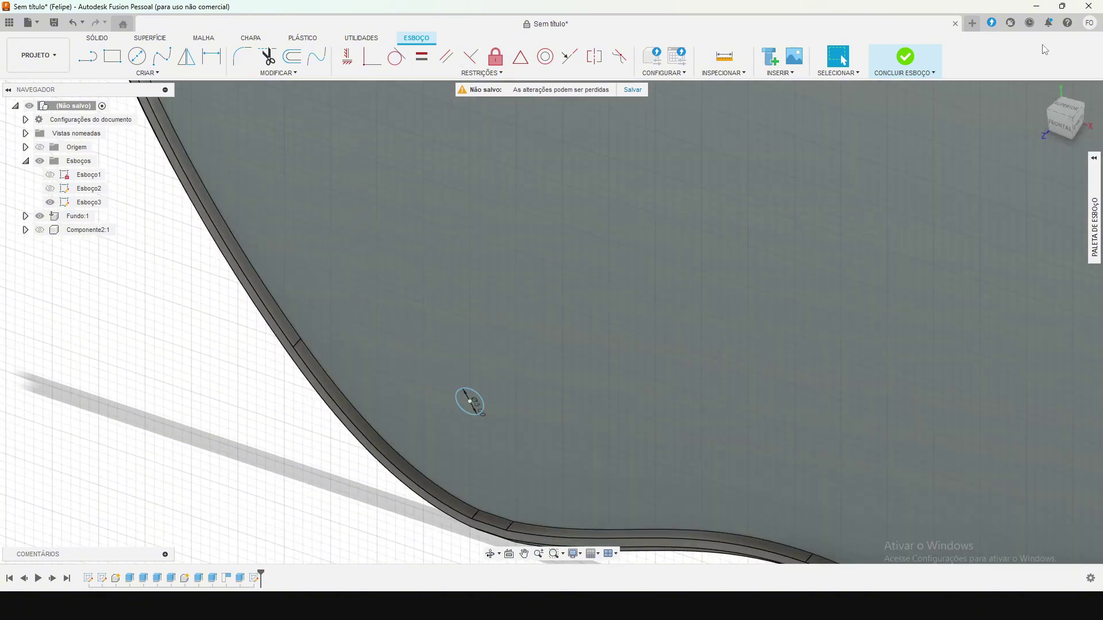
pyautogui.click(905, 57)
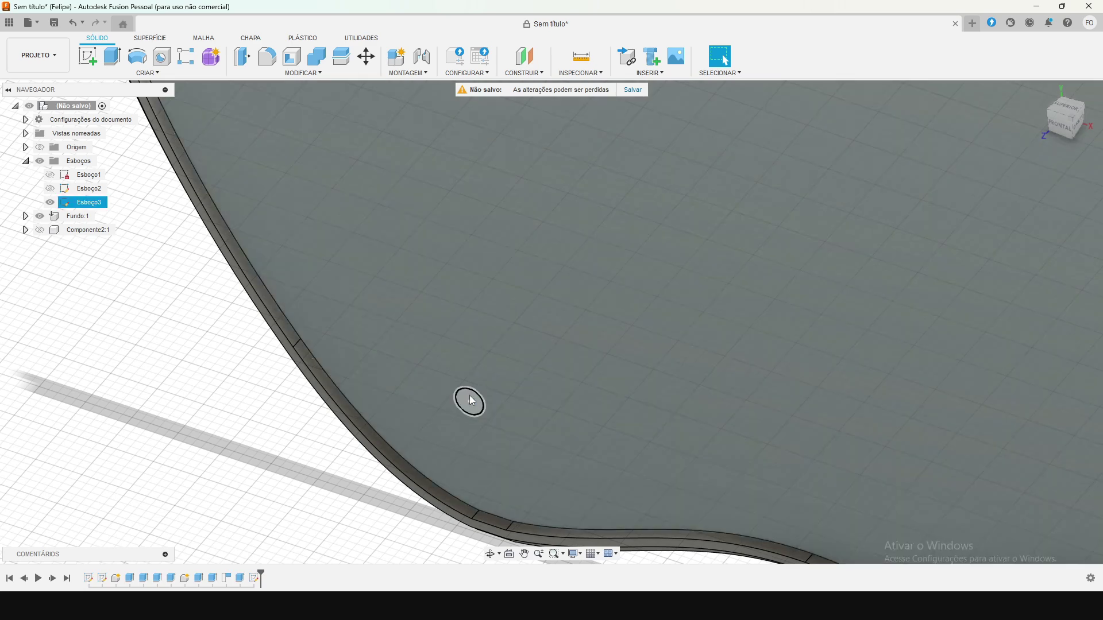
pyautogui.click(465, 396)
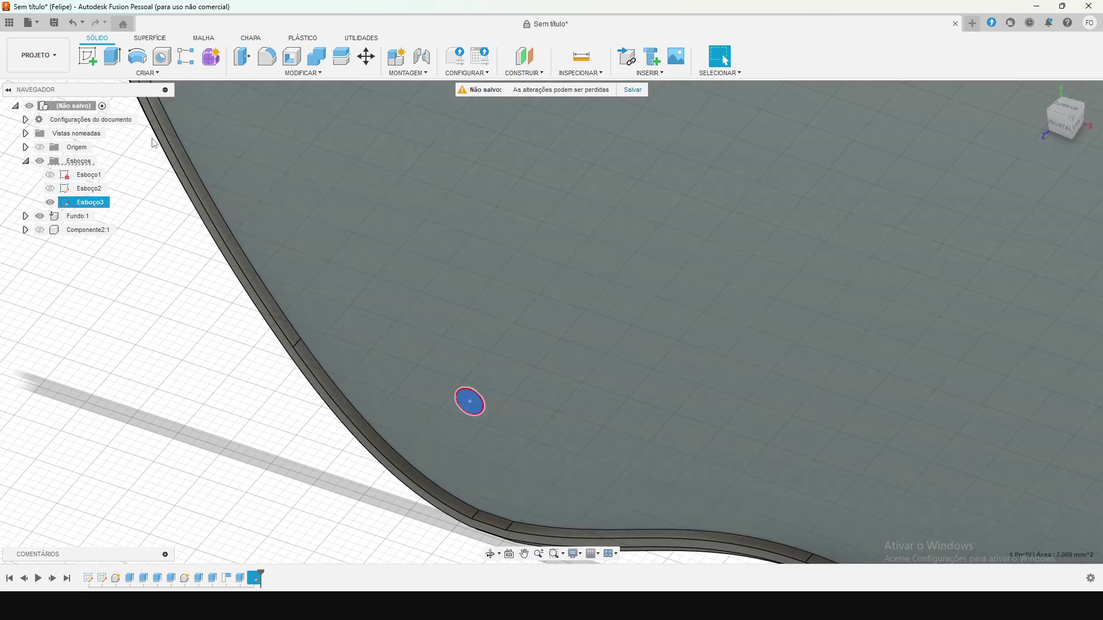
pyautogui.click(119, 64)
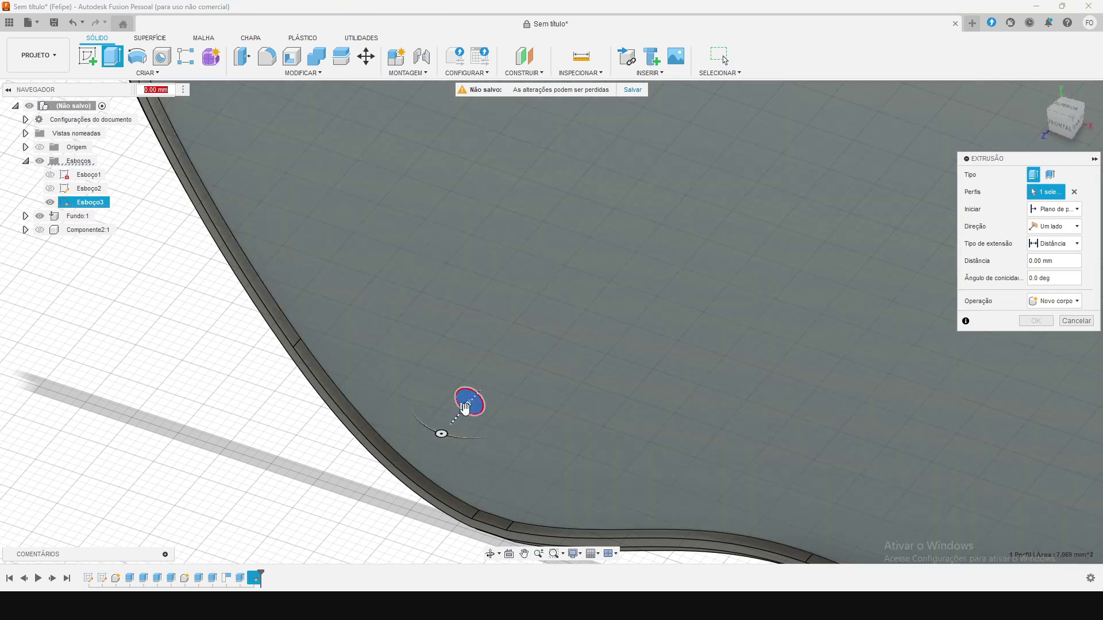
pyautogui.moveTo(466, 411); pyautogui.dragTo(520, 345)
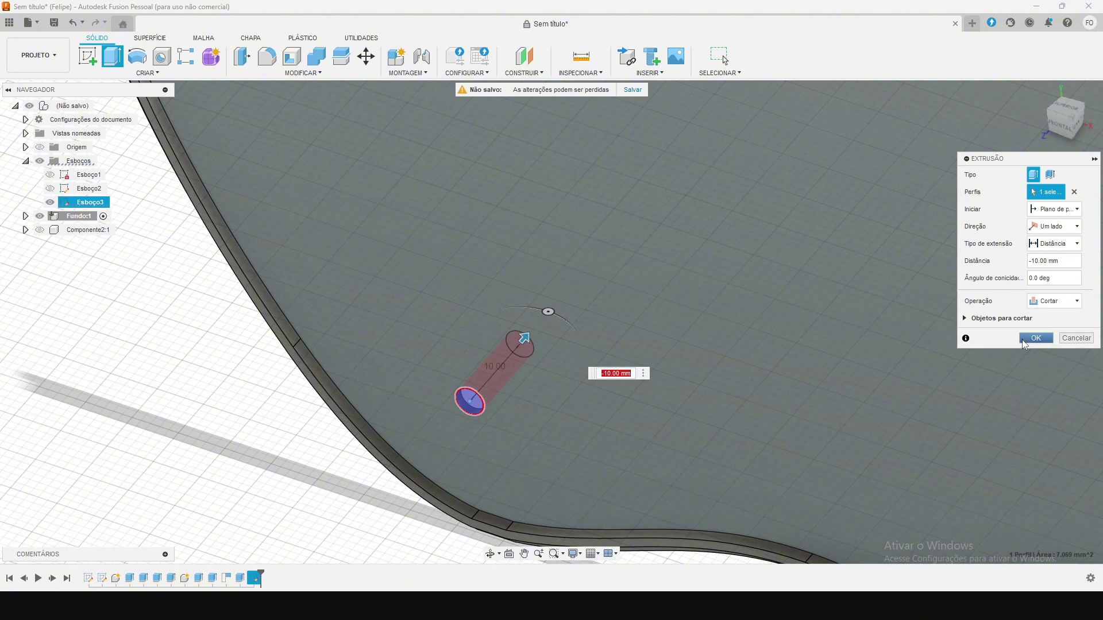
pyautogui.click(1033, 338)
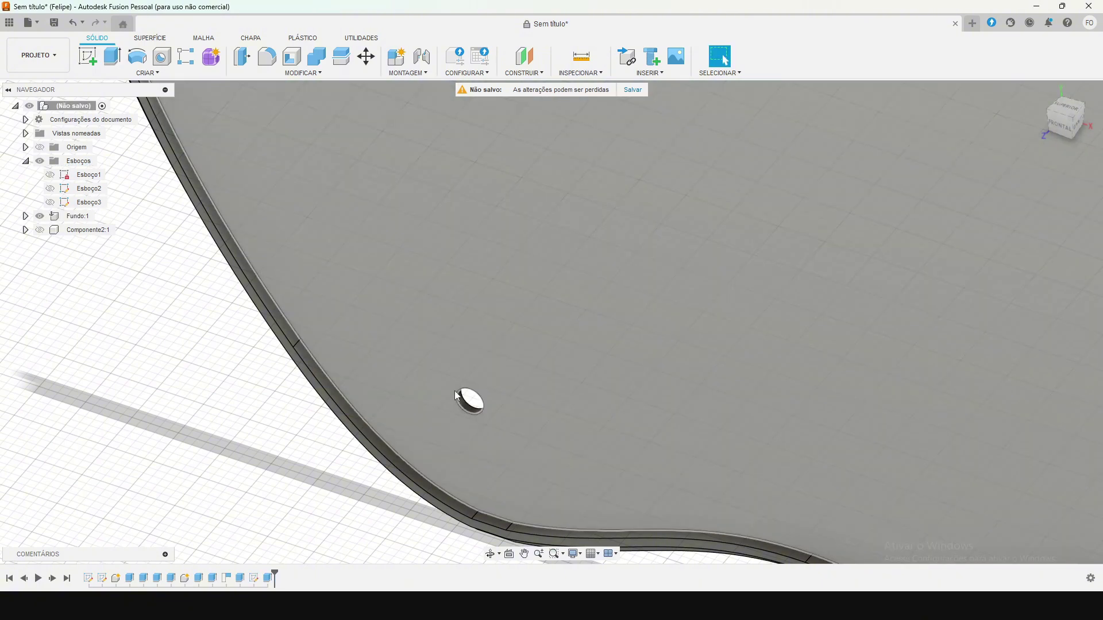
pyautogui.scroll(-3, 455, 402)
pyautogui.scroll(-3, 454, 409)
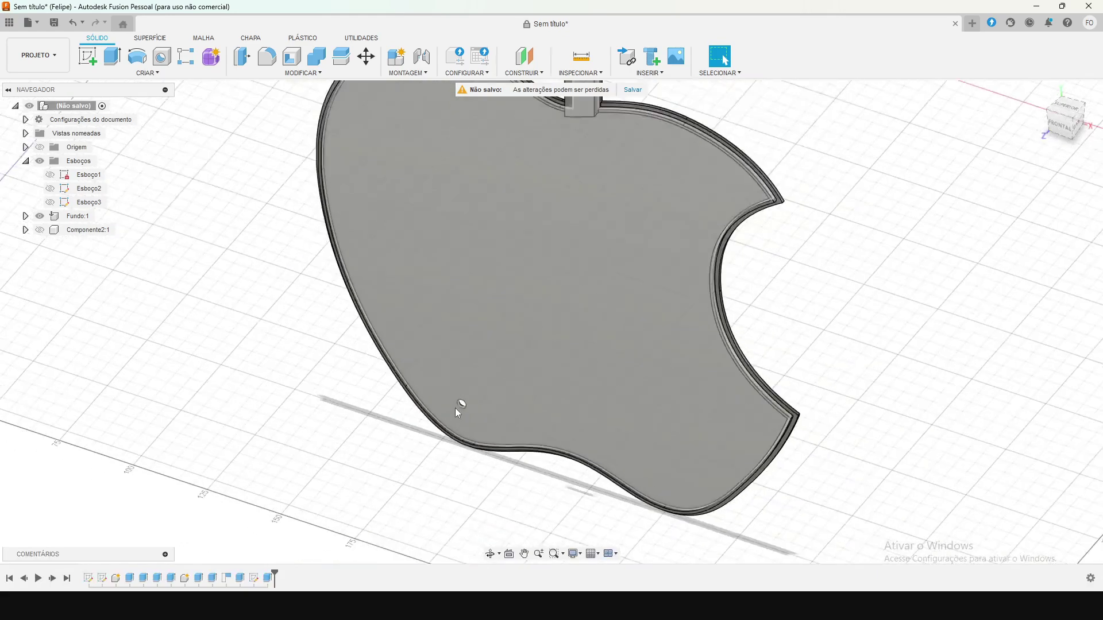
pyautogui.click(1062, 129)
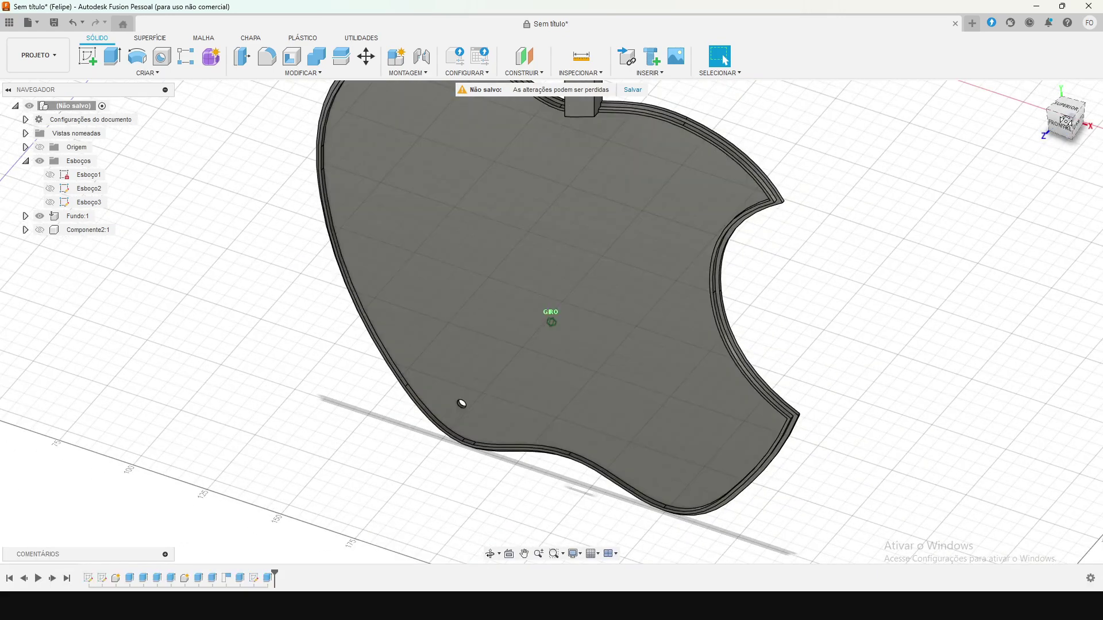
pyautogui.scroll(-3, 675, 495)
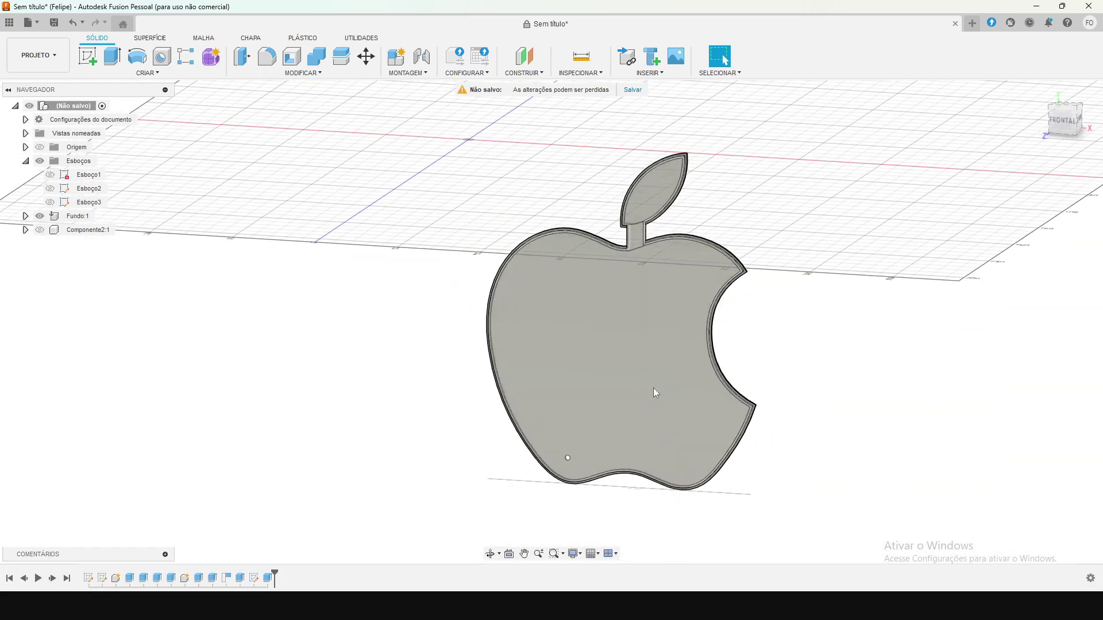
# Step: Show Componente2 and hide the Fundo component so that only the front cover is displayed
pyautogui.scroll(1, 671, 365)
pyautogui.scroll(-1, 486, 349)
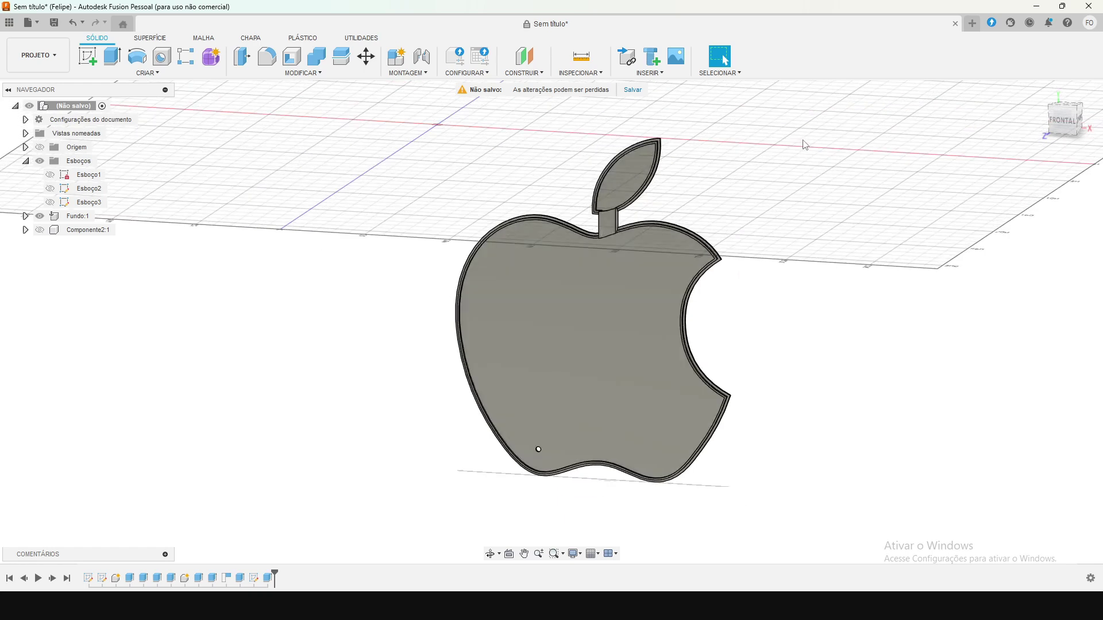
pyautogui.scroll(1, 695, 181)
pyautogui.scroll(-2, 678, 190)
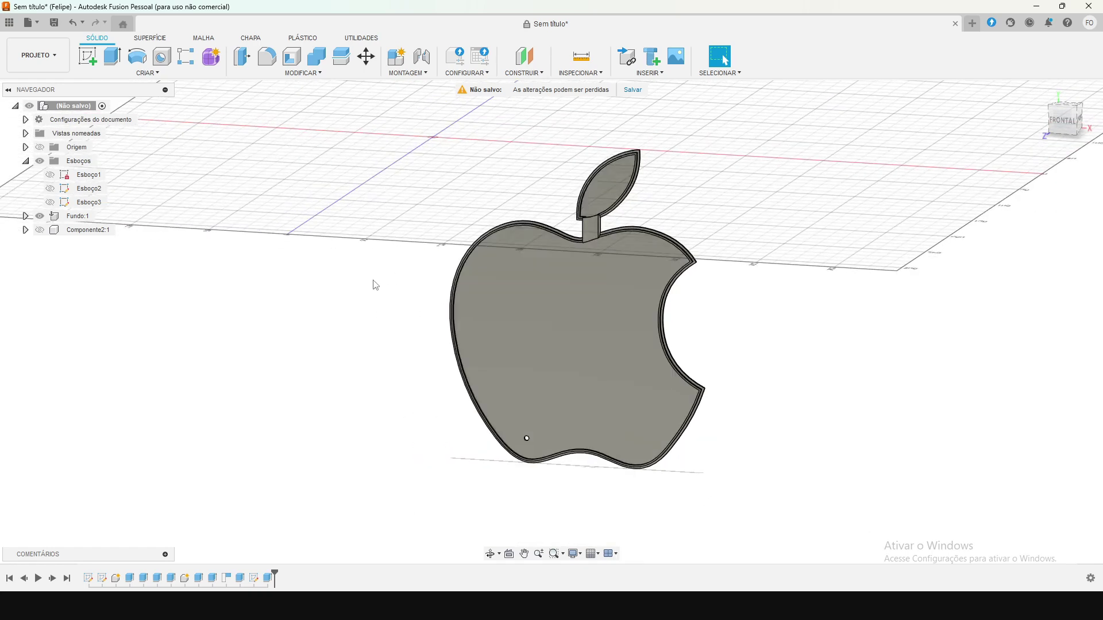
pyautogui.click(41, 217)
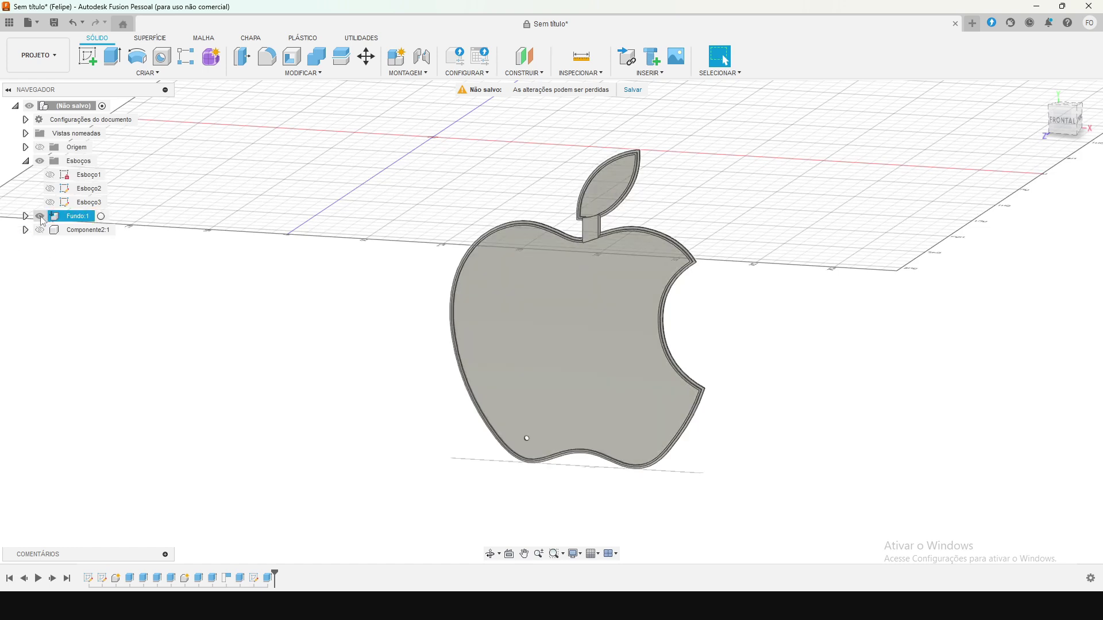
pyautogui.click(149, 408)
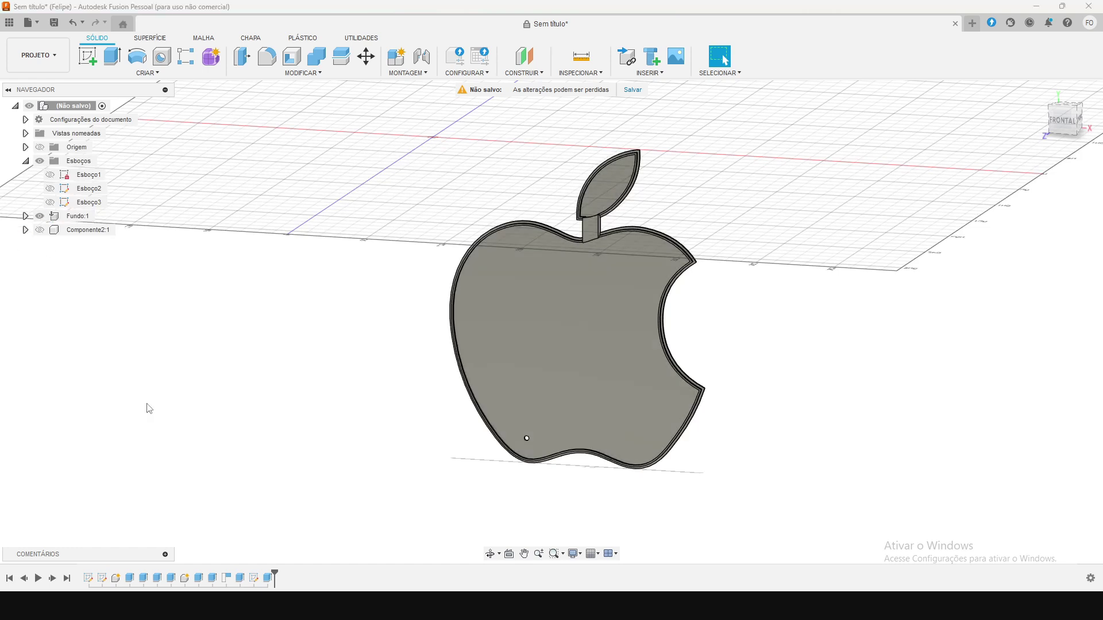
pyautogui.click(40, 230)
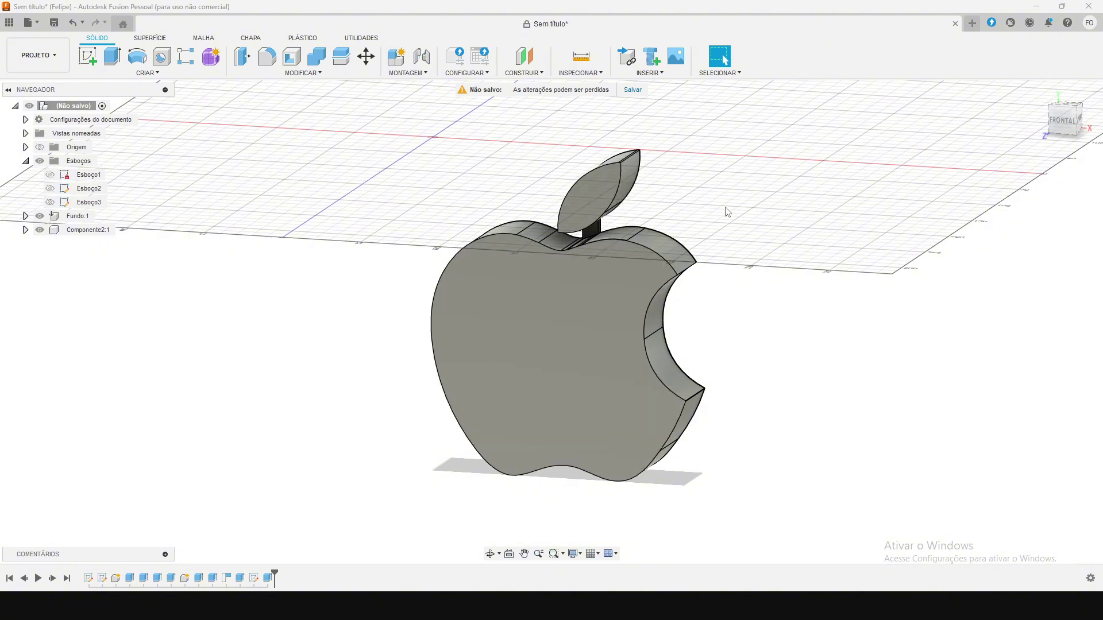
pyautogui.click(40, 220)
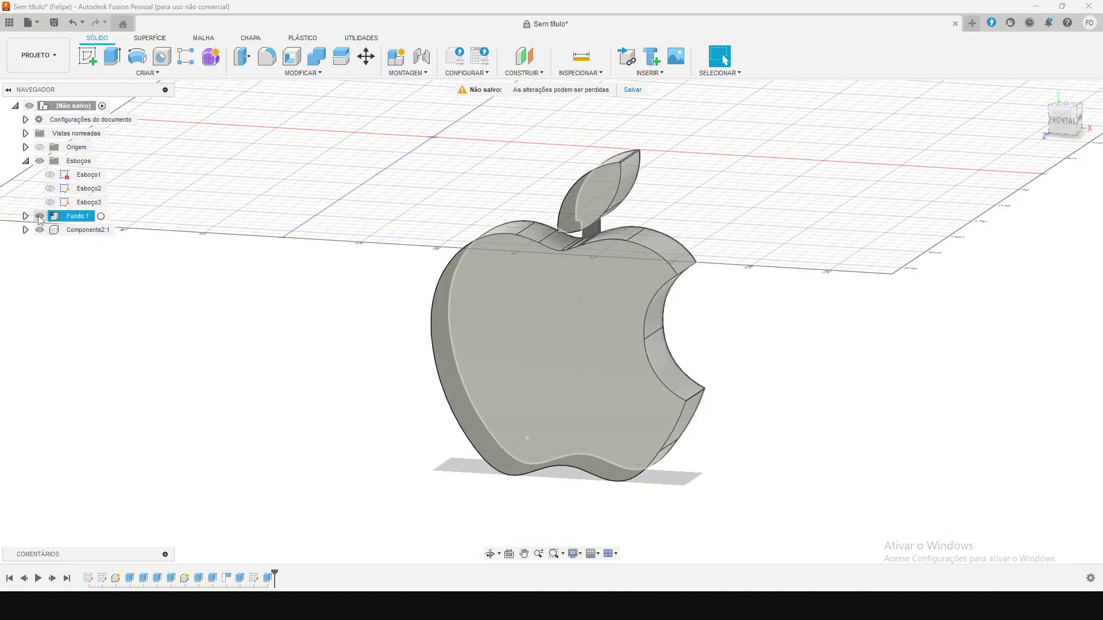
pyautogui.click(40, 217)
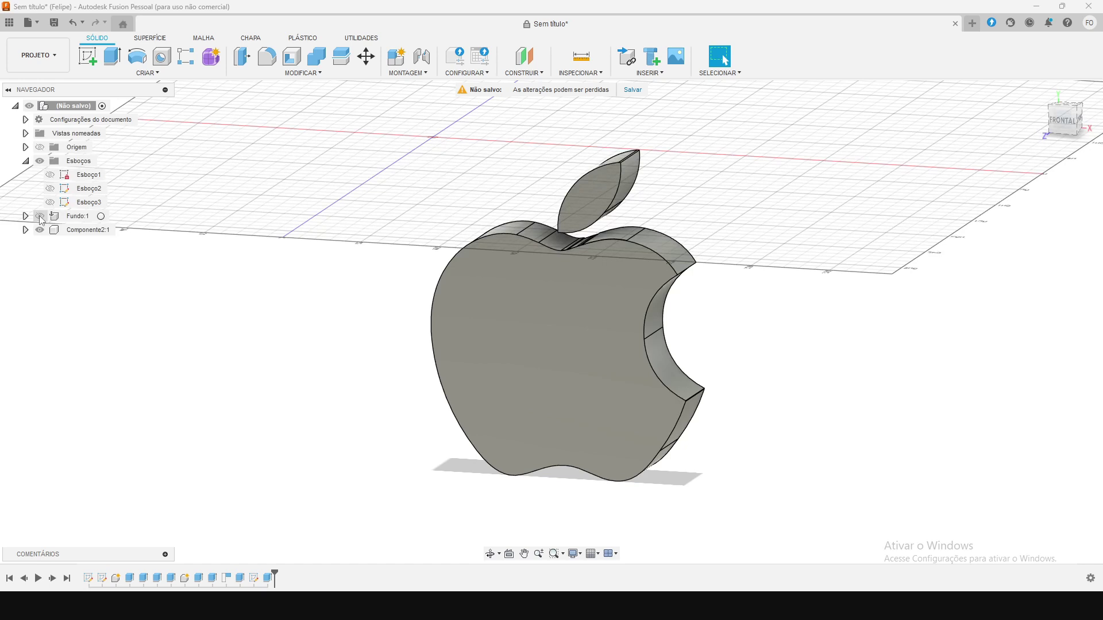
# Step: Start exporting the front cover, name the file Lumi Apple Frente and copy that name
pyautogui.click(35, 26)
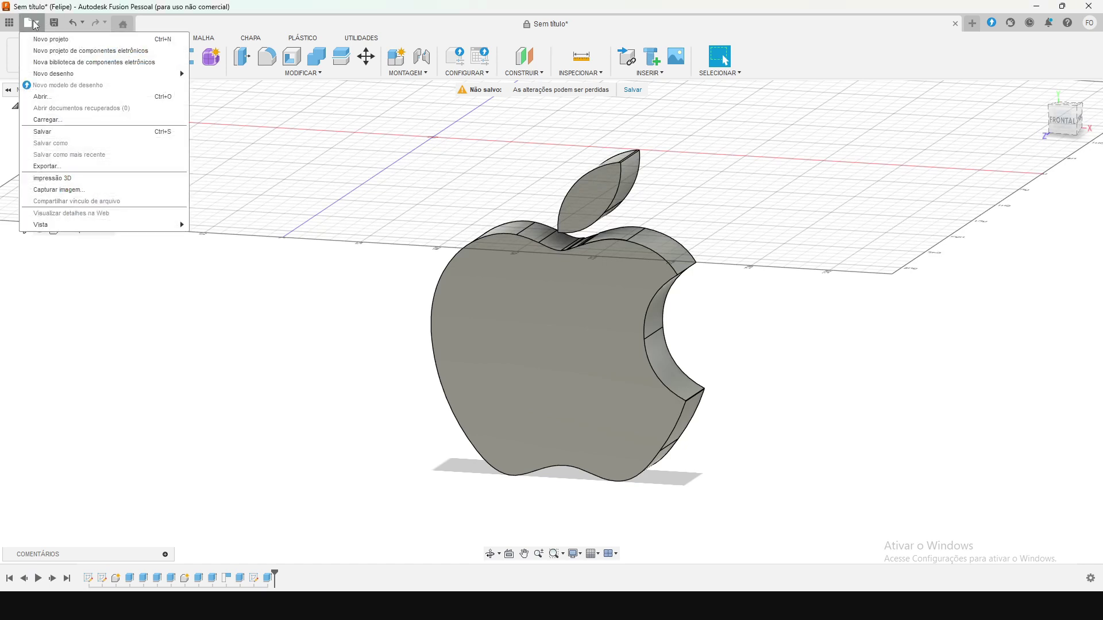
pyautogui.click(49, 166)
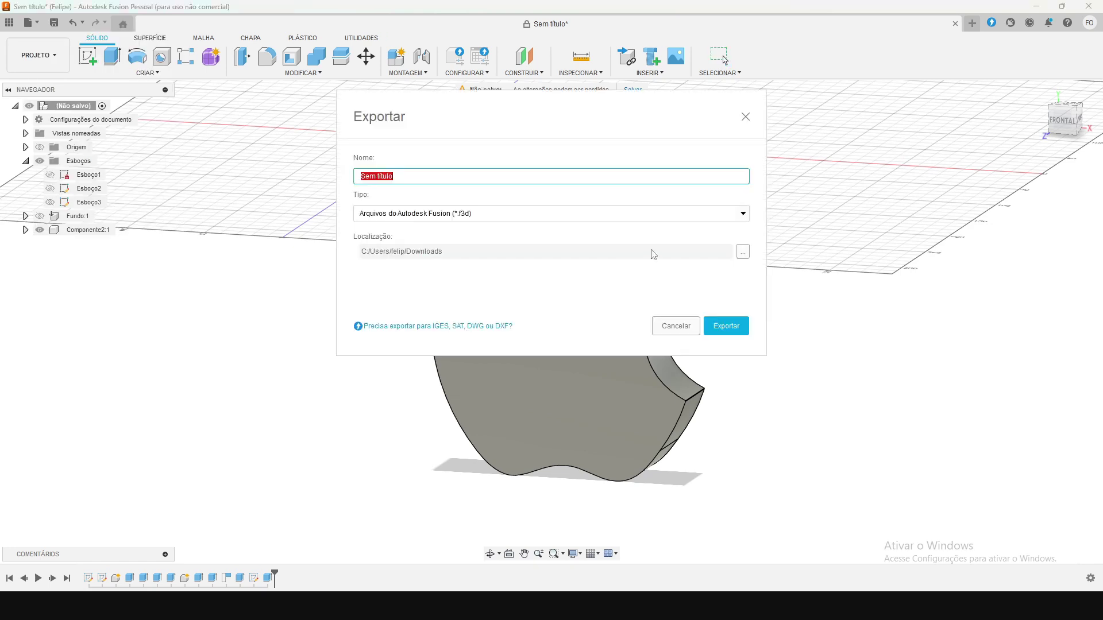
pyautogui.click(440, 181)
pyautogui.hotkey('ctrl', 'a')
pyautogui.write('L')
pyautogui.hotkey('ctrl', 'a')
pyautogui.hotkey('ctrl', 'c')
# Step: Set the export type to STL, keep the Downloads location and export the front cover
pyautogui.click(422, 219)
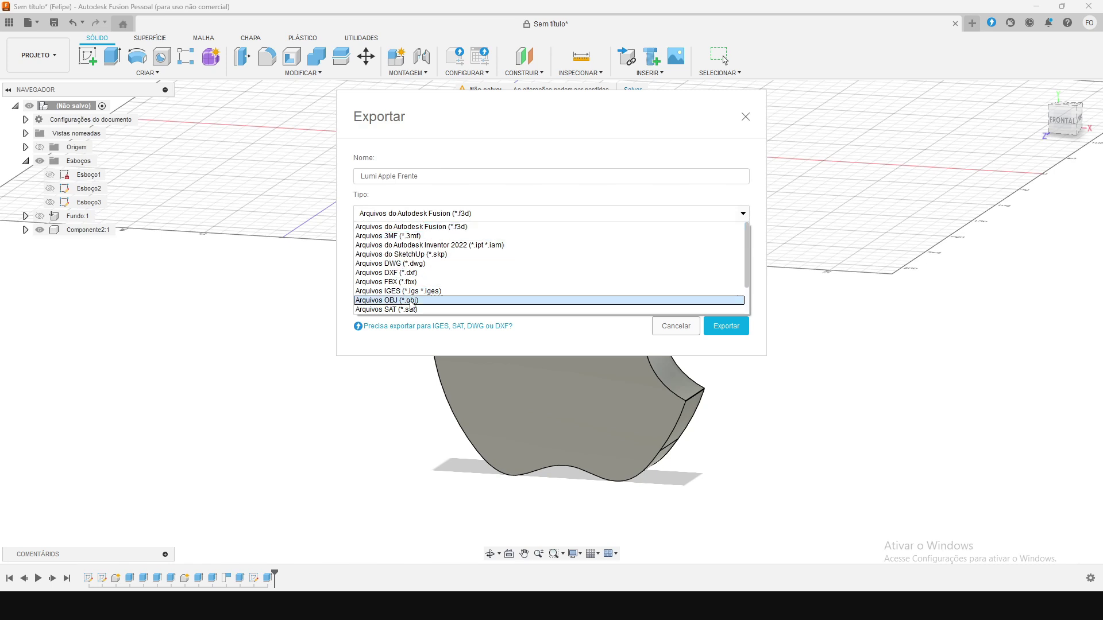
pyautogui.scroll(-2, 422, 299)
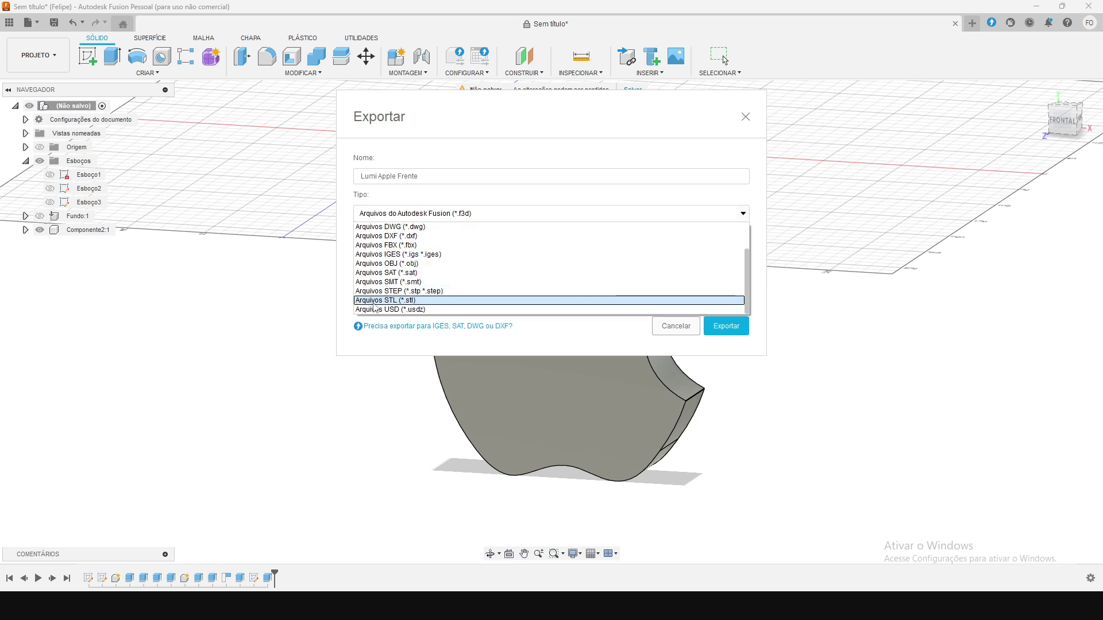
pyautogui.click(388, 301)
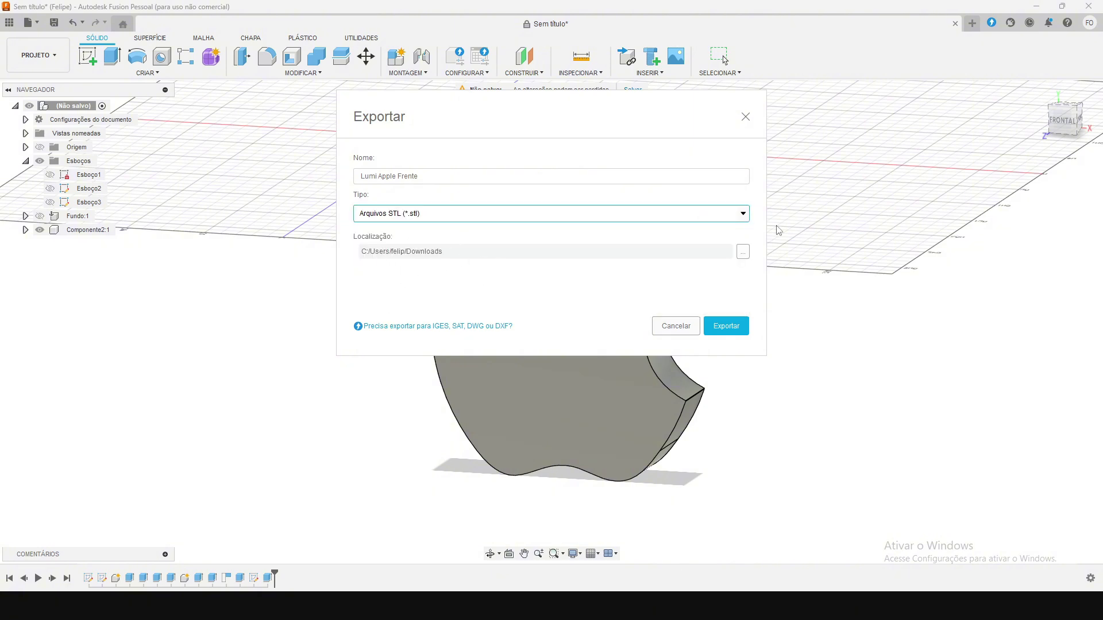
pyautogui.click(745, 254)
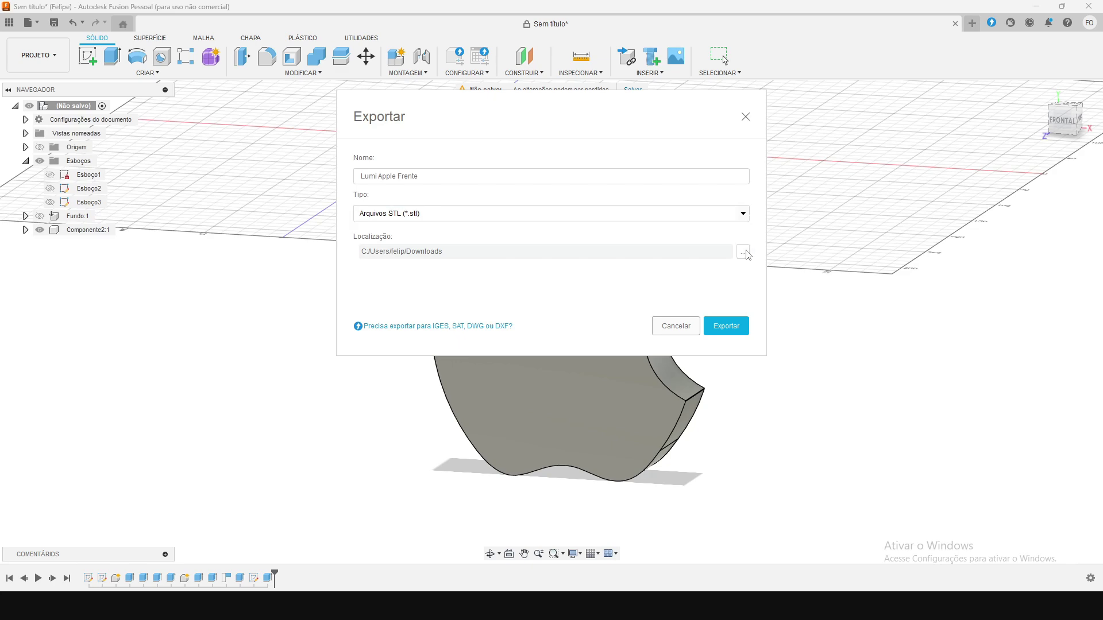
pyautogui.click(943, 98)
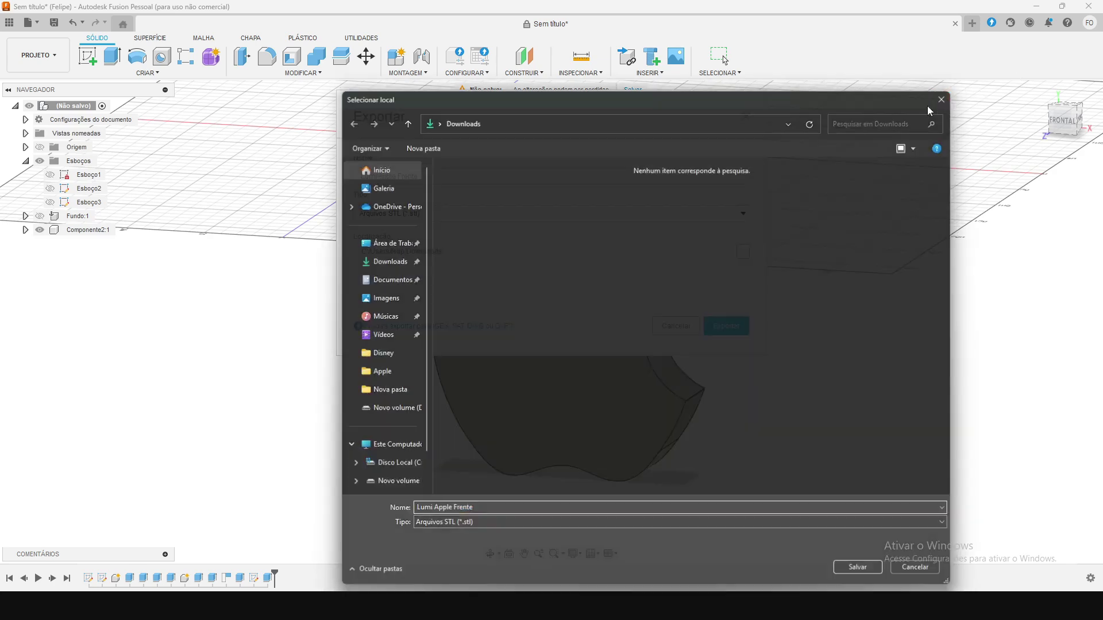
pyautogui.click(728, 329)
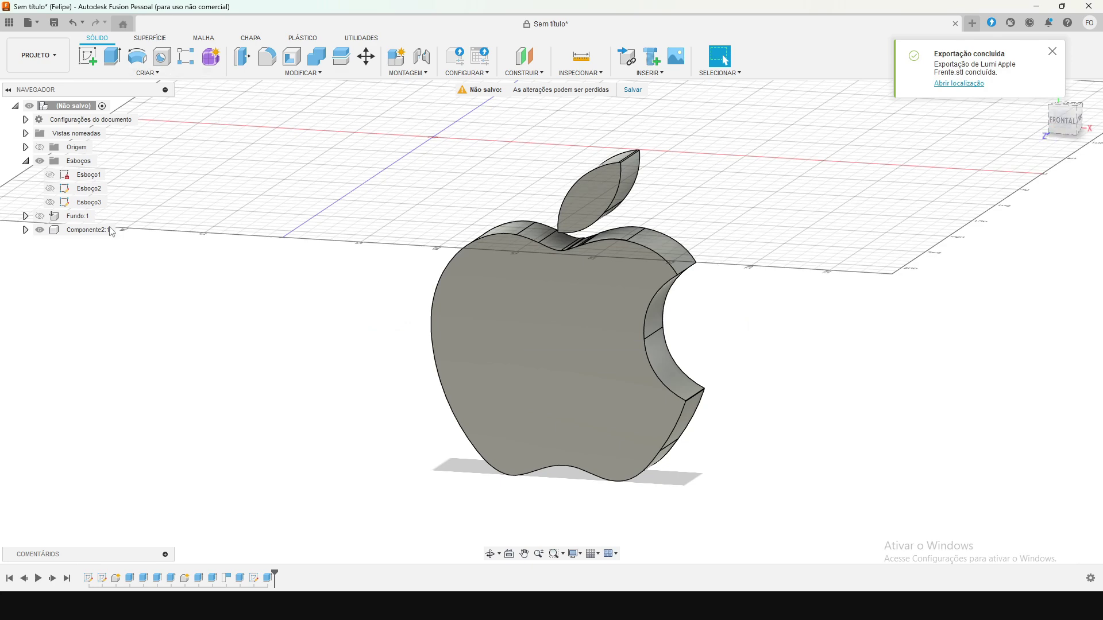
# Step: Hide Componente2 and show the Fundo component so that only the base is displayed
pyautogui.click(43, 234)
pyautogui.click(40, 230)
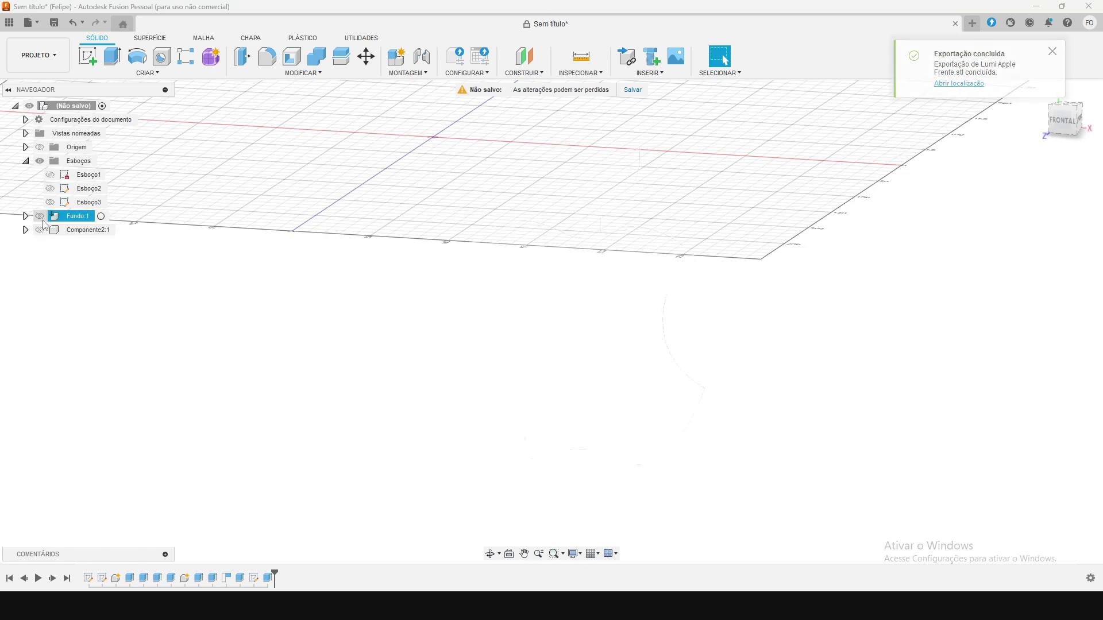
pyautogui.click(39, 217)
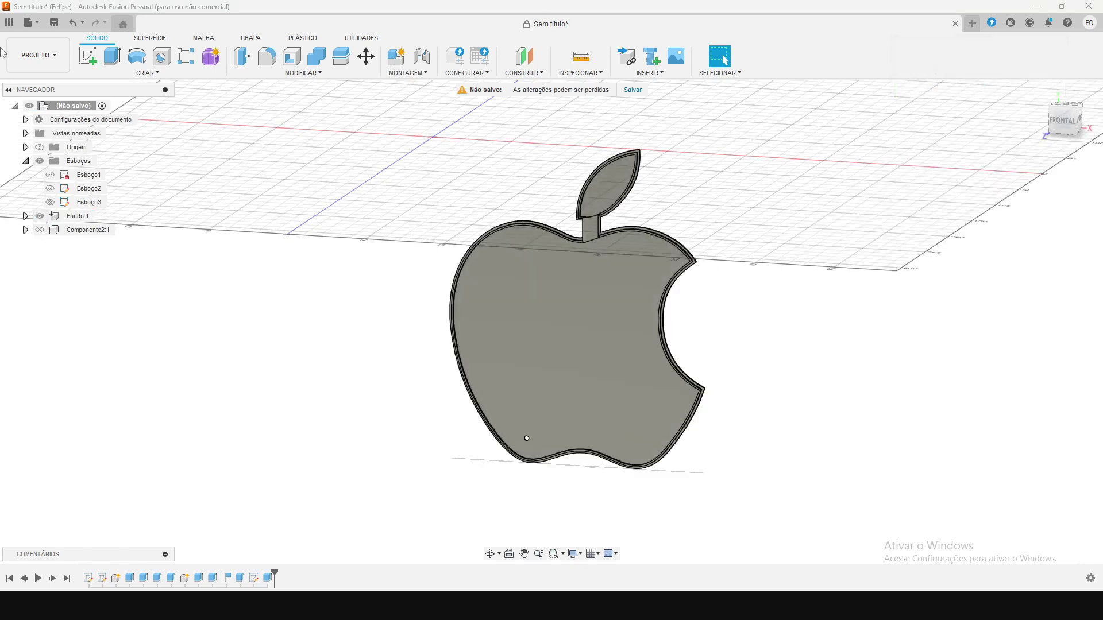
# Step: Export the Fundo base as an STL file named Lumi Apple Fundo in the Downloads folder
pyautogui.click(36, 23)
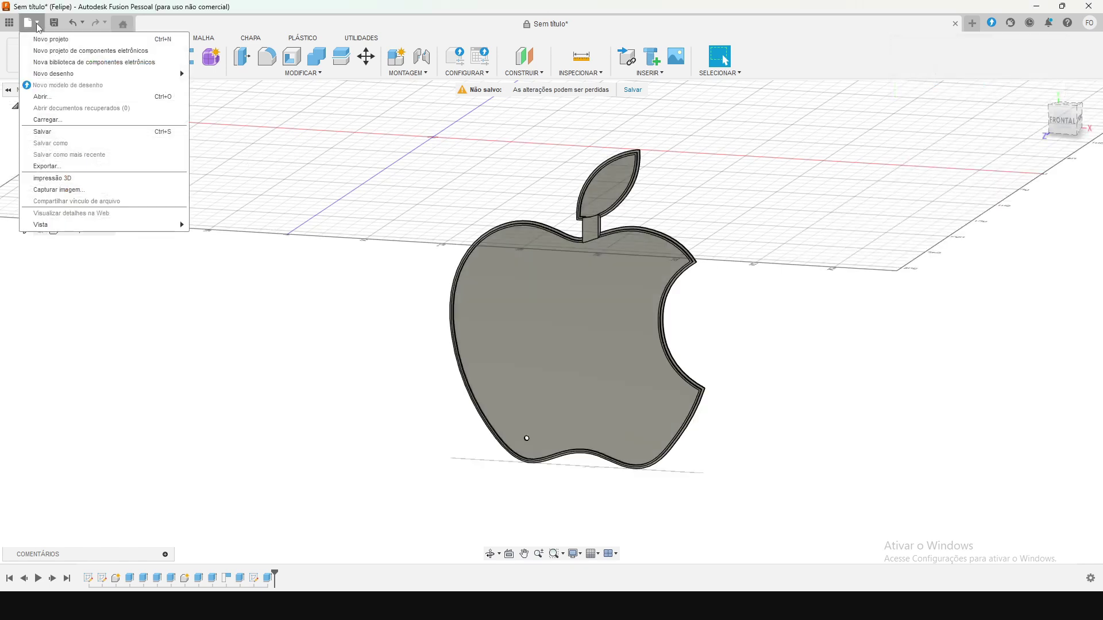
pyautogui.click(84, 174)
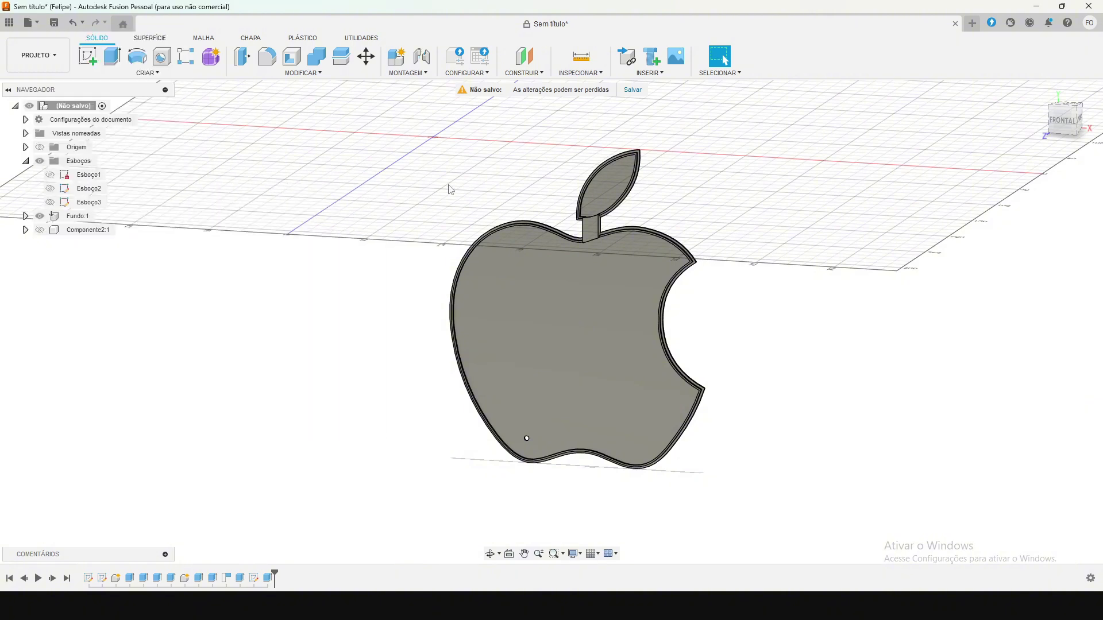
pyautogui.hotkey('ctrl', 'v')
pyautogui.moveTo(405, 178); pyautogui.dragTo(484, 192)
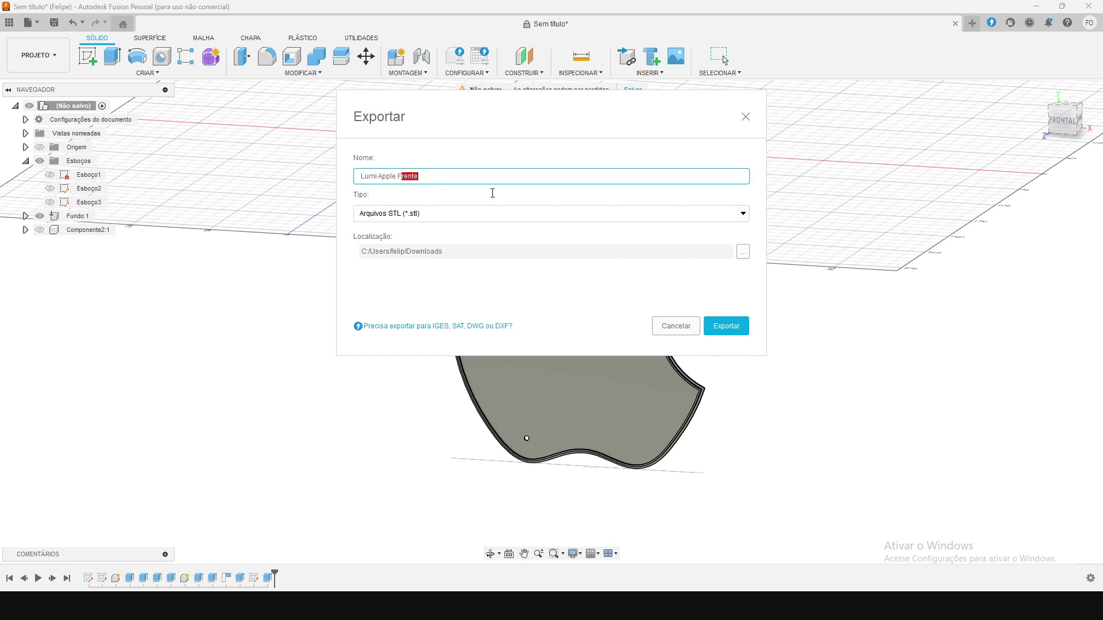
pyautogui.write('undo')
pyautogui.click(727, 327)
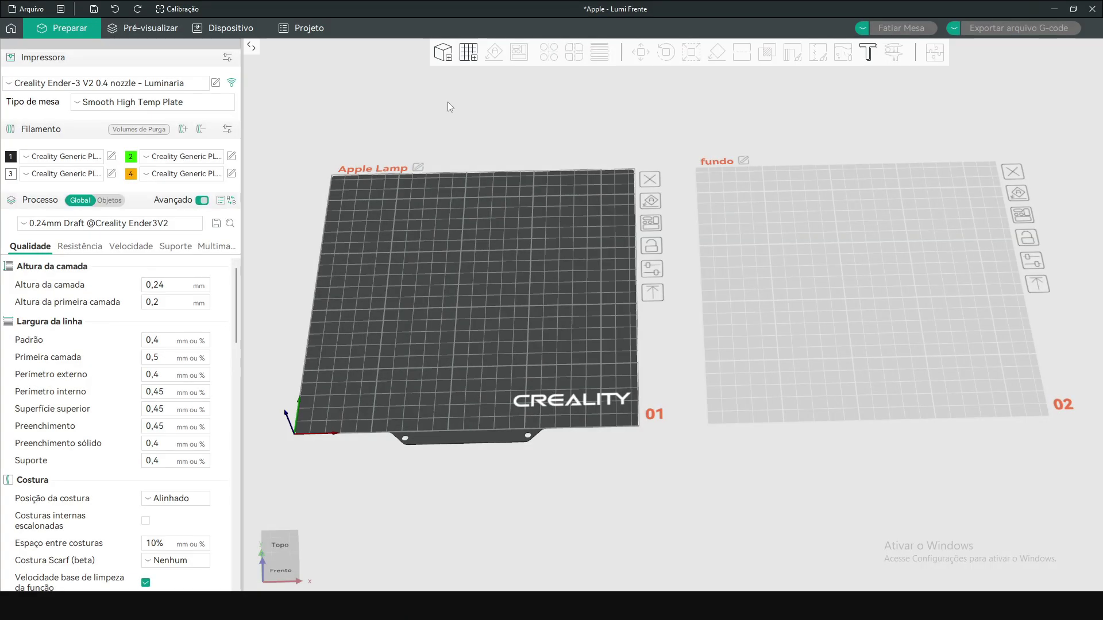
# Step: In the slicer, import Apple - Lumi Frente.stl onto the Apple Lamp plate
pyautogui.click(446, 55)
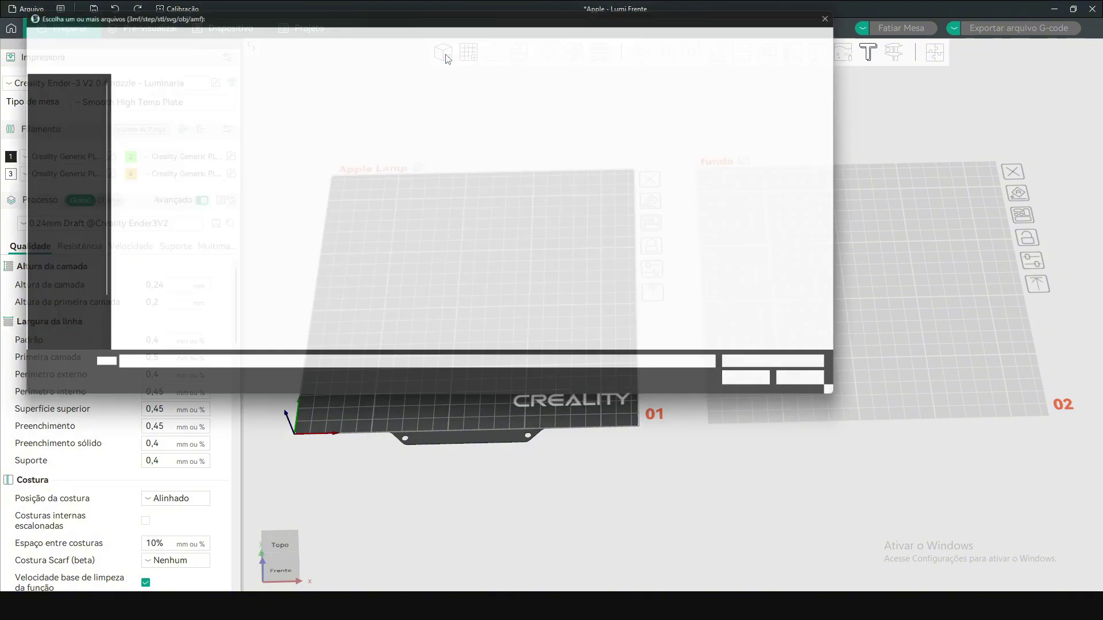
pyautogui.click(342, 100)
pyautogui.doubleClick(329, 105)
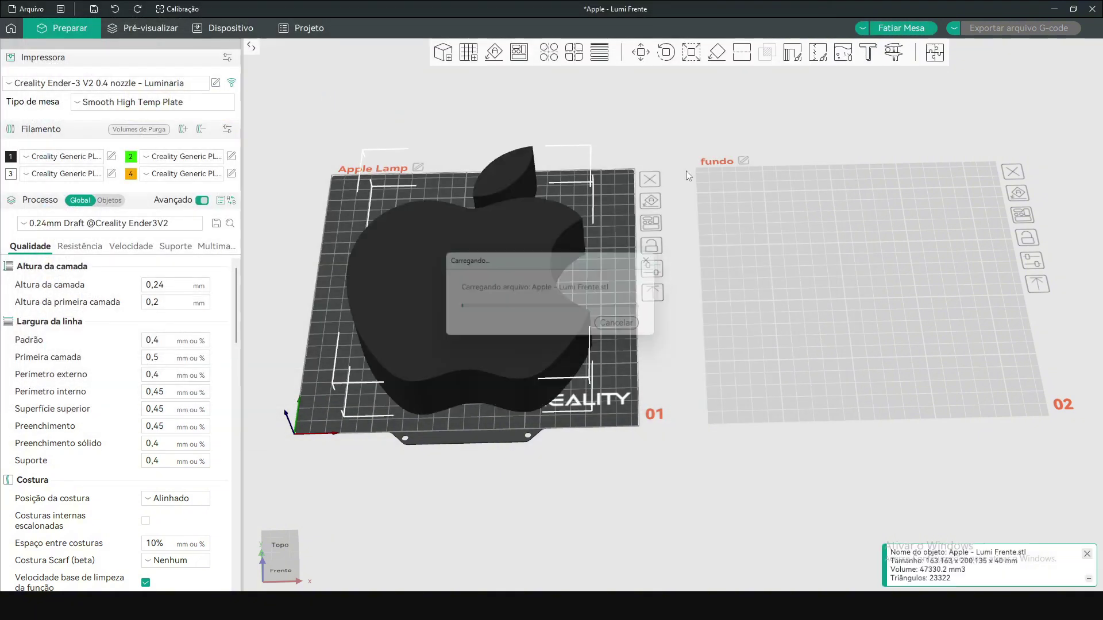
# Step: Activate the fundo plate and import Apple - Lumi fundo.stl onto it
pyautogui.click(836, 222)
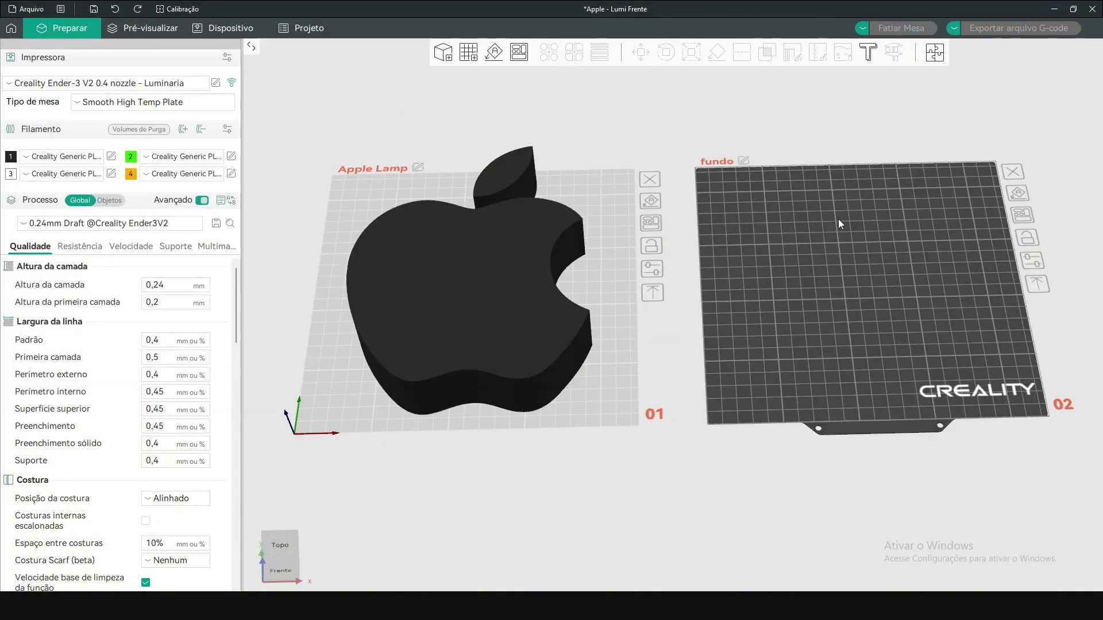
pyautogui.click(443, 55)
pyautogui.click(371, 103)
pyautogui.doubleClick(371, 104)
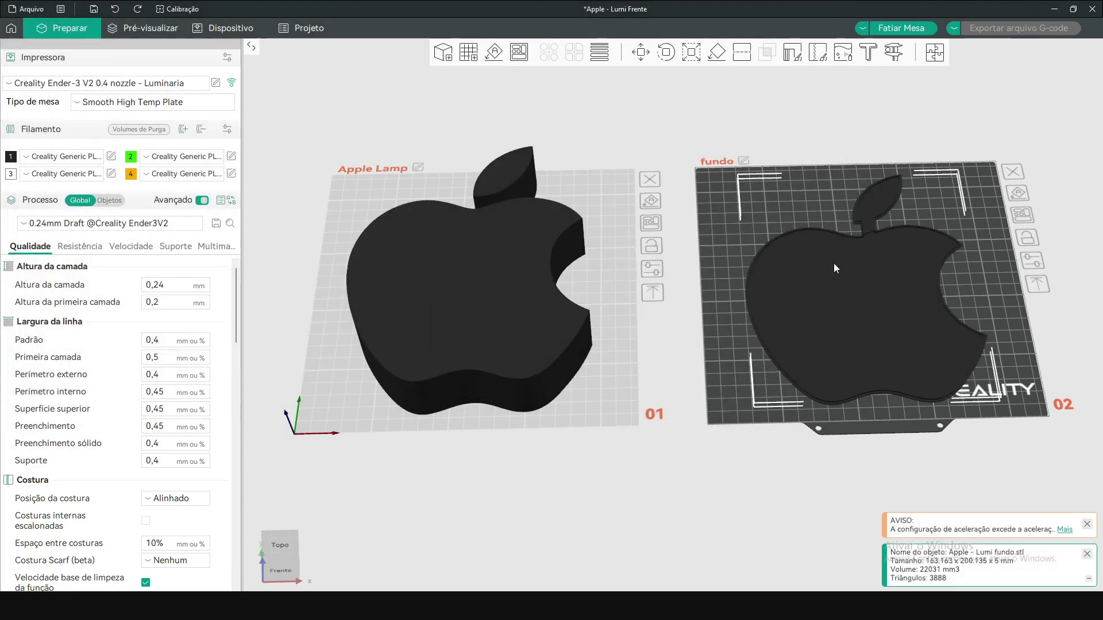
# Step: Examine the placement of the front cover and the base on their two build plates
pyautogui.scroll(4, 957, 244)
pyautogui.scroll(-3, 957, 244)
pyautogui.moveTo(1029, 231); pyautogui.dragTo(981, 234, button='right')
pyautogui.moveTo(981, 247)
pyautogui.mouseDown()
pyautogui.moveTo(950, 228)
pyautogui.moveTo(958, 219)
pyautogui.moveTo(966, 247)
pyautogui.moveTo(977, 217)
pyautogui.moveTo(966, 245)
pyautogui.moveTo(987, 243)
pyautogui.moveTo(971, 244)
pyautogui.mouseUp()
pyautogui.scroll(-4, 971, 245)
pyautogui.scroll(2, 546, 276)
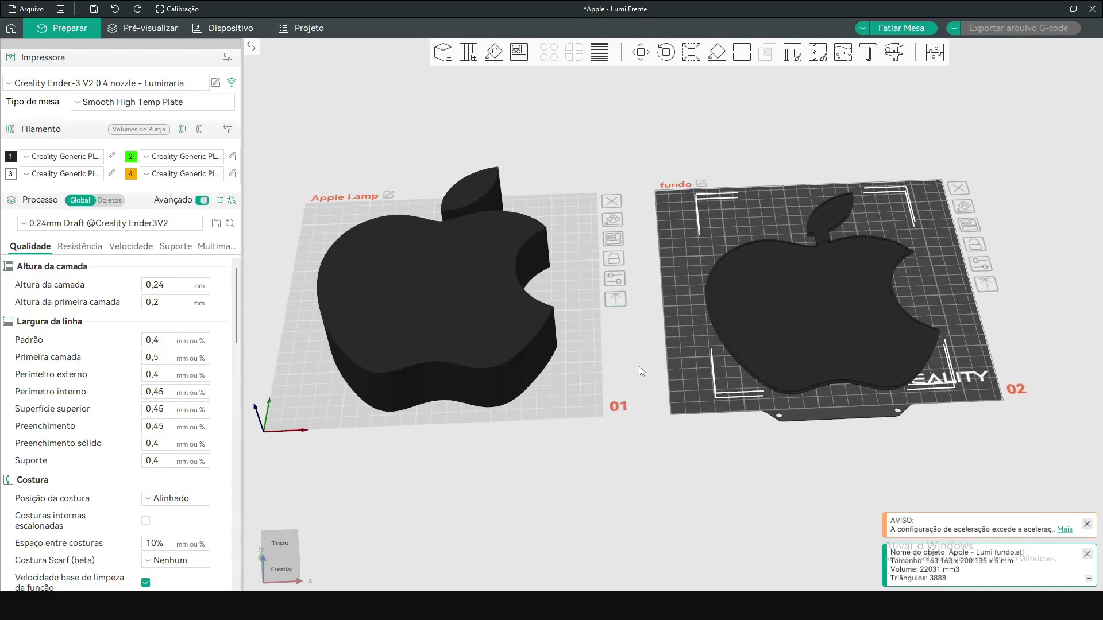
pyautogui.moveTo(646, 362); pyautogui.dragTo(668, 364, button='right')
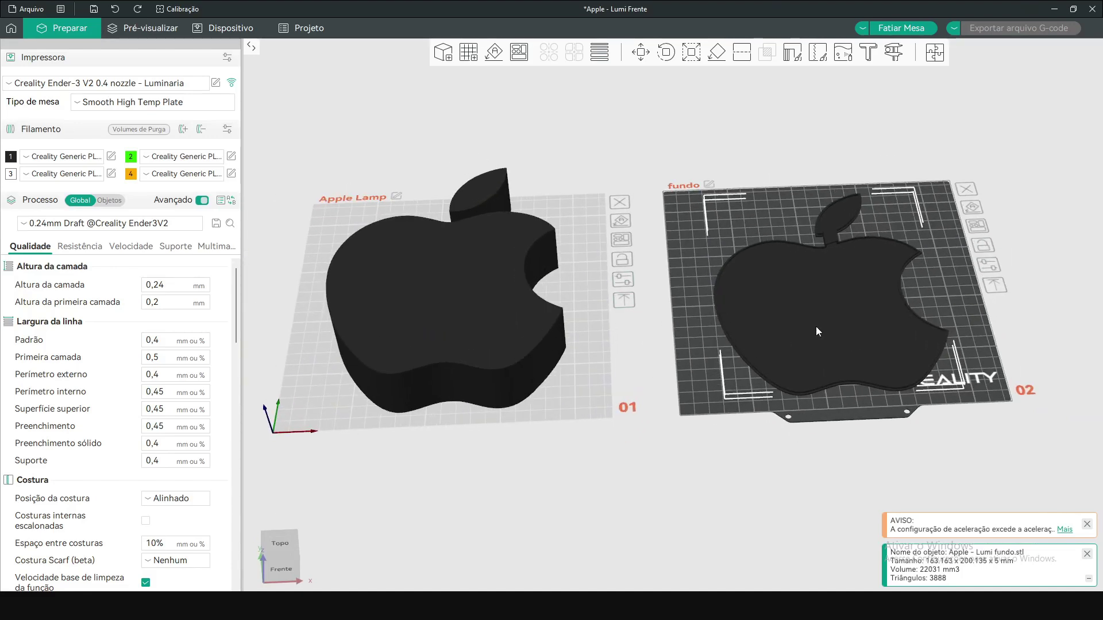